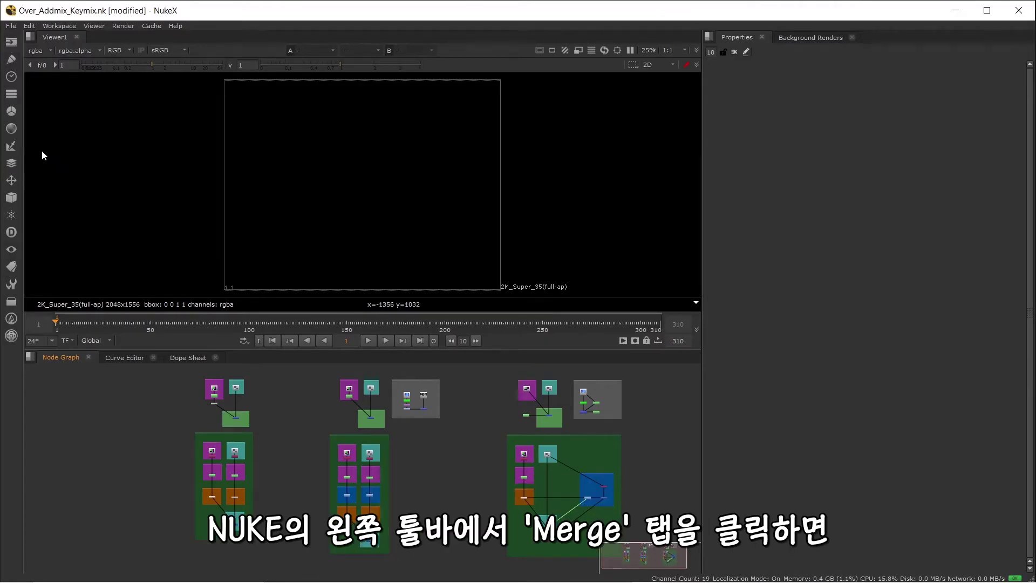
Look through the available merge nodes, including AddMix, KeyMix, Merge and the Merges variants
left_click(11, 164)
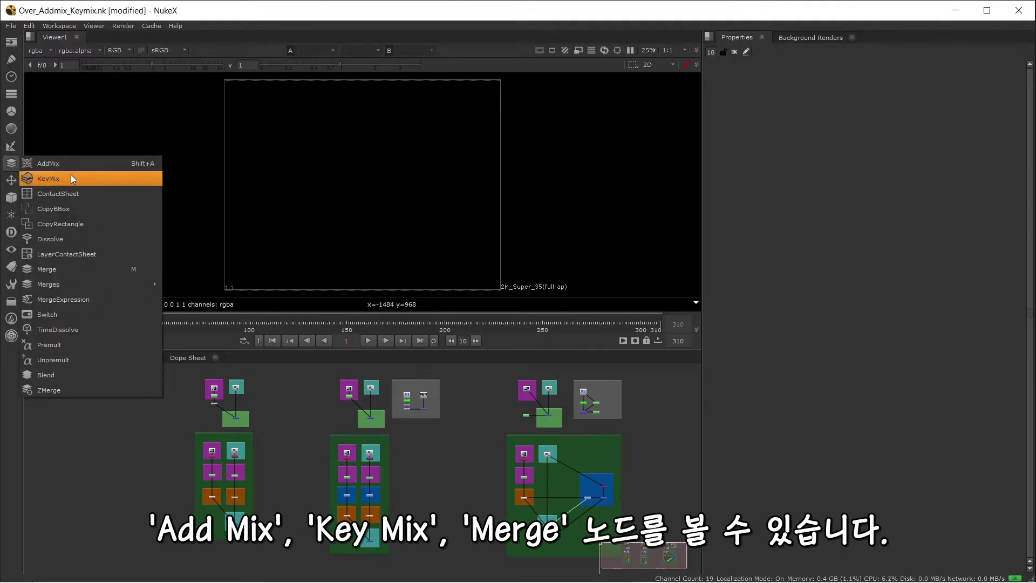
mouse_move(81, 284)
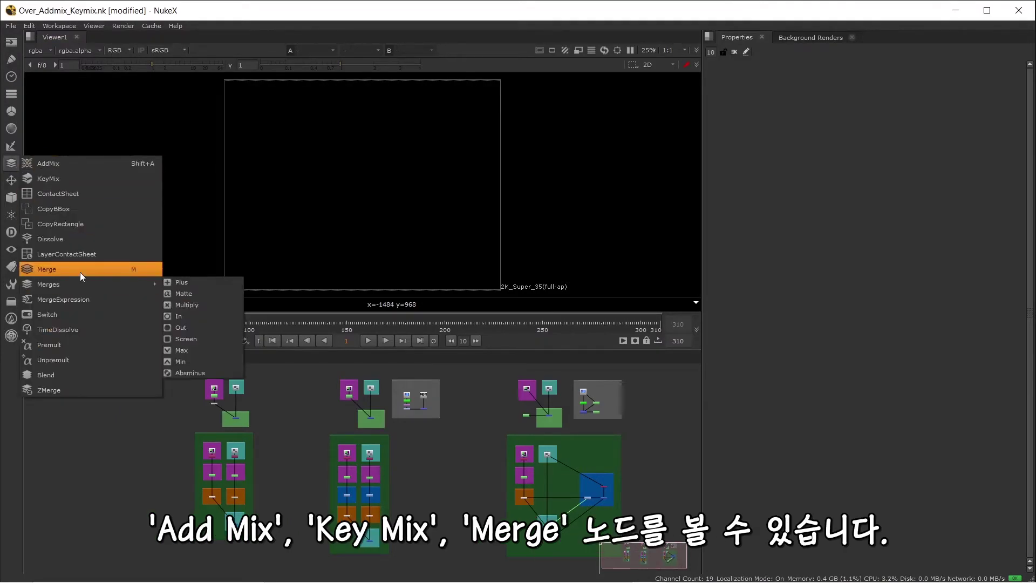
left_click(120, 484)
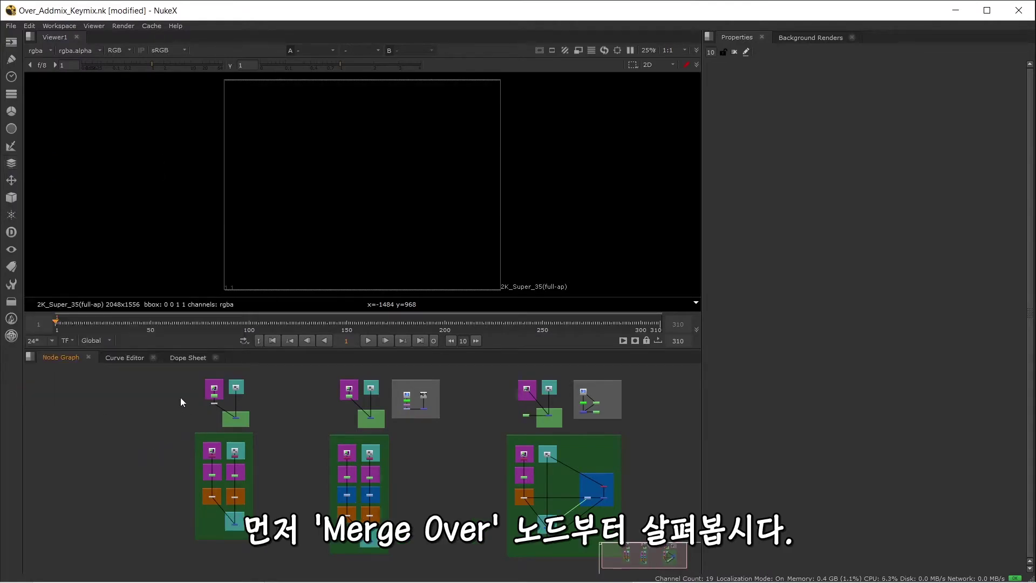
Add an unconnected Merge (over) node in the empty area beside the Input A backdrop
left_click_drag(177, 412, 293, 440)
scroll(342, 426, "up", 7)
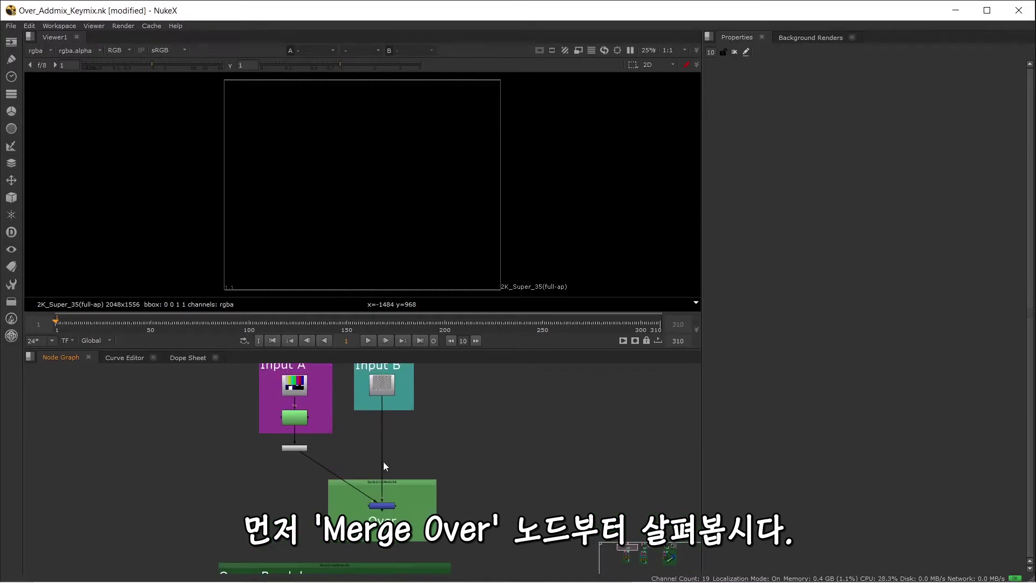
scroll(384, 462, "down", 1)
left_click_drag(355, 454, 380, 472)
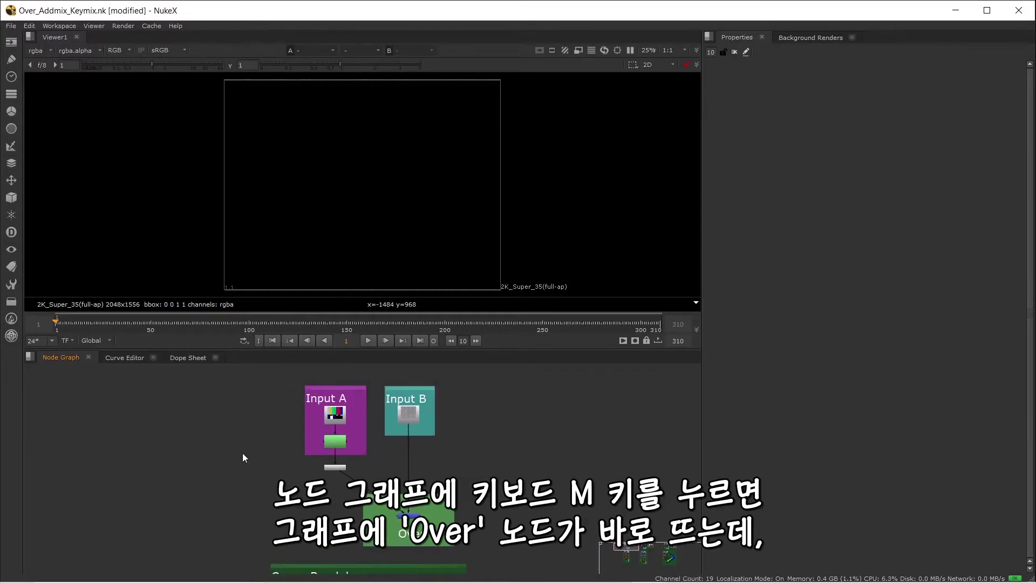
key("m")
scroll(268, 440, "up", 2)
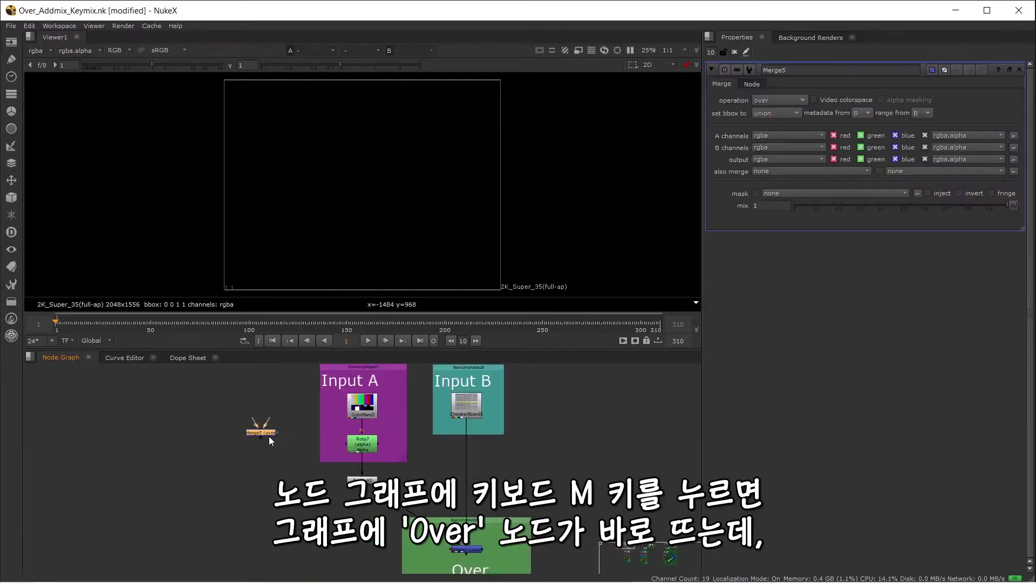
scroll(268, 436, "up", 4)
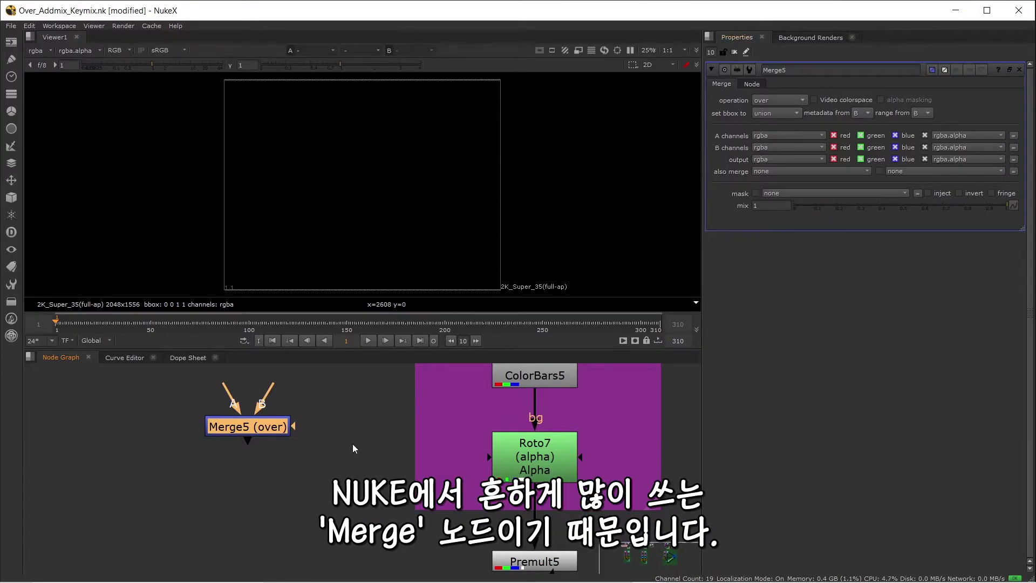
Delete the unconnected Merge (over) node beside the Input A backdrop
left_click_drag(390, 433, 194, 452)
scroll(255, 449, "down", 3)
left_click_drag(452, 468, 362, 425)
scroll(339, 450, "down", 2)
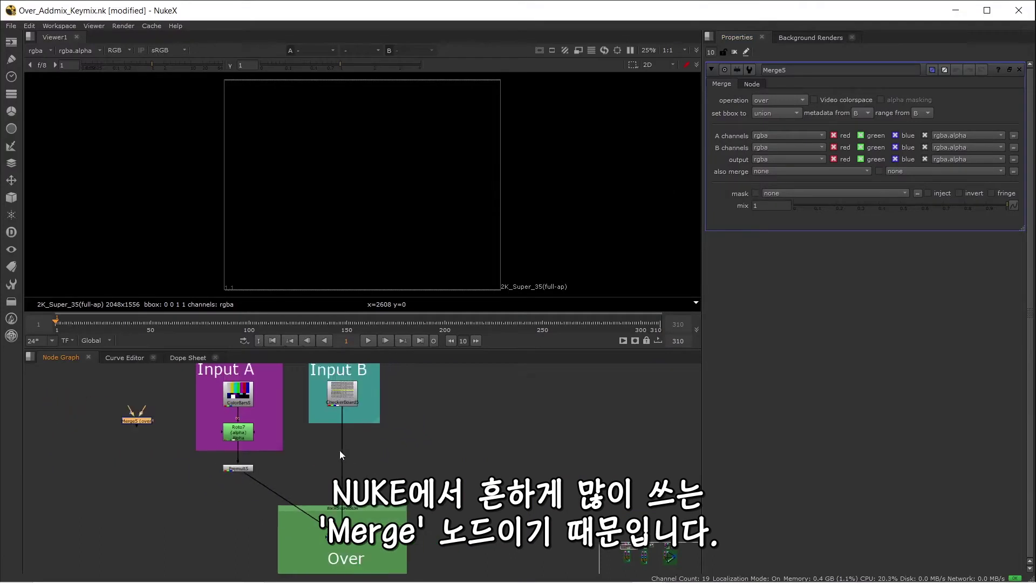
left_click_drag(370, 469, 352, 446)
scroll(369, 437, "down", 3)
scroll(369, 438, "down", 1)
scroll(369, 437, "up", 2)
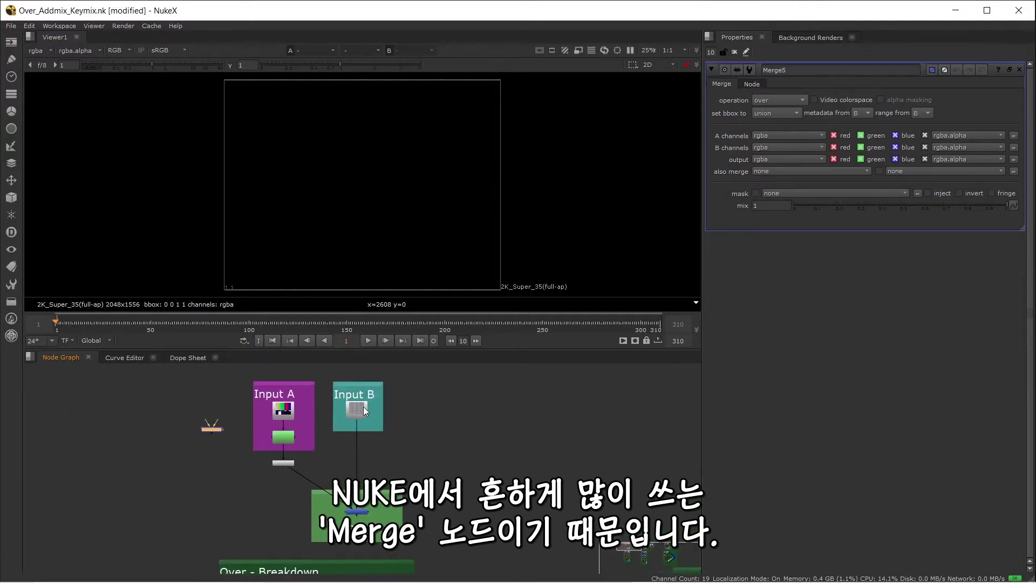
left_click(370, 404)
left_click(397, 461)
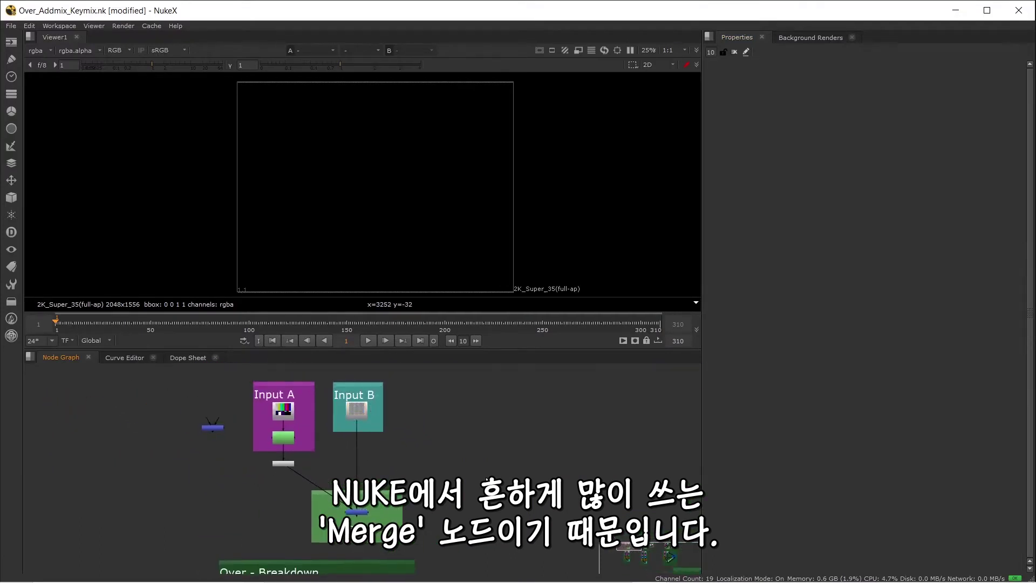
left_click(213, 429)
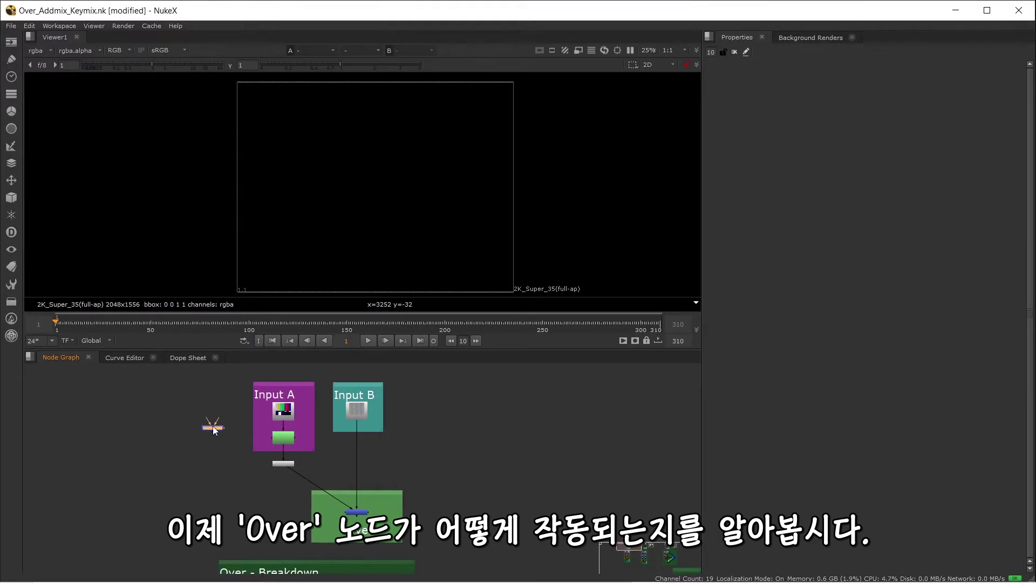
key("Delete")
Show the CheckerBoard background of Input B from the Over setup in the viewer
scroll(374, 446, "up", 3)
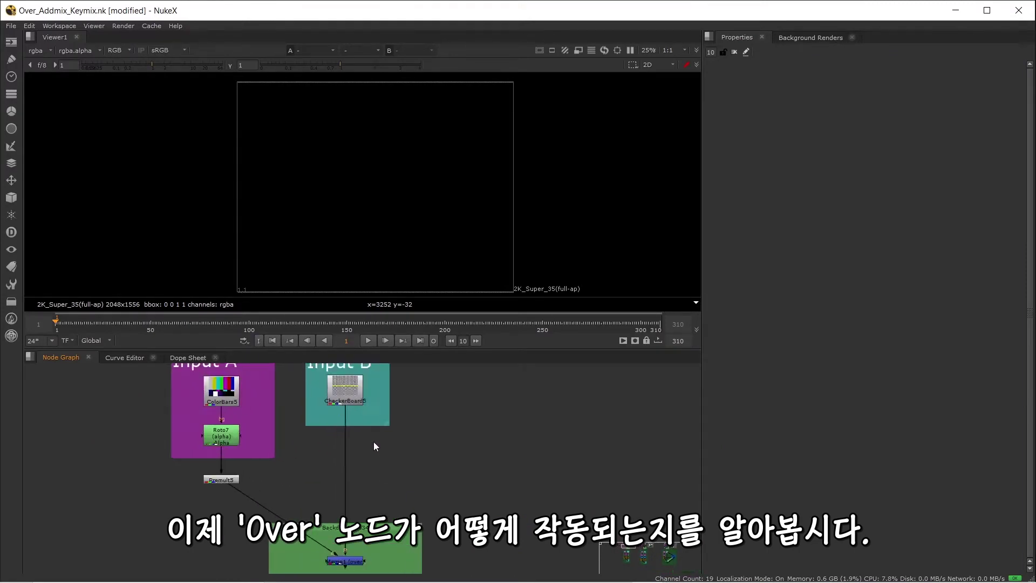
scroll(374, 445, "down", 2)
left_click_drag(387, 458, 415, 448)
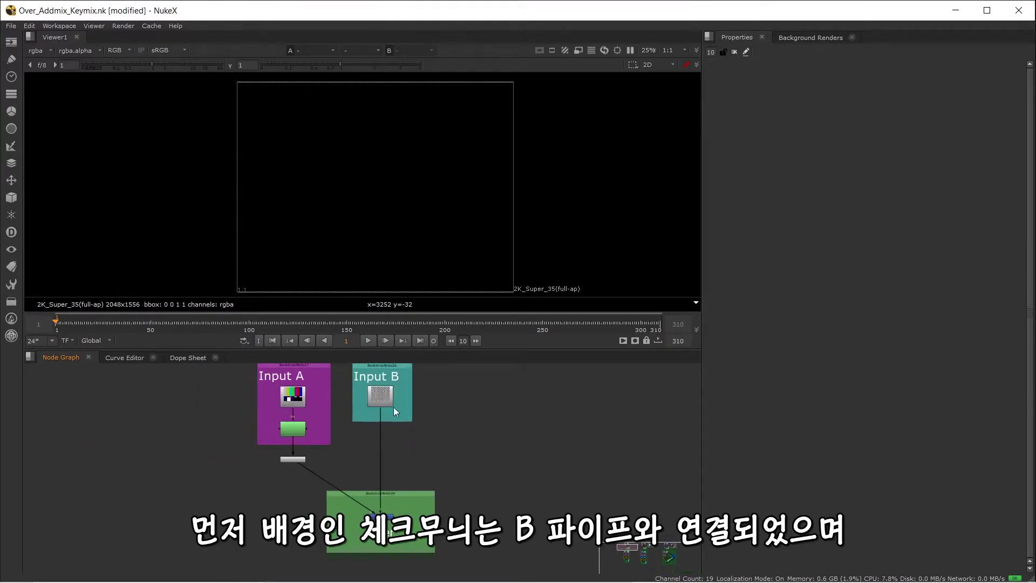
key("1")
left_click(435, 474)
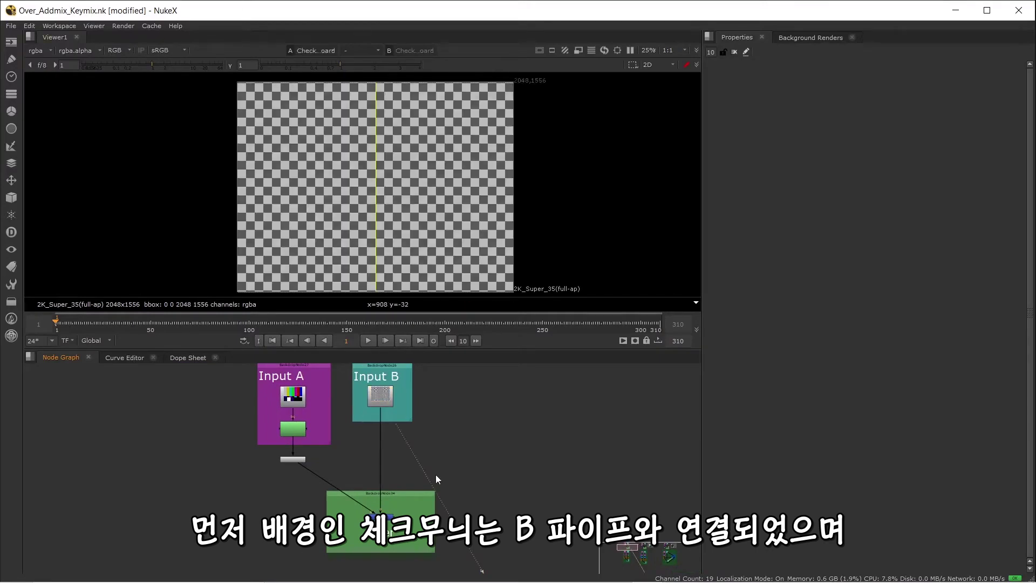
Show the ColorBars foreground of Input A from the Over setup in the viewer
scroll(387, 508, "up", 1)
scroll(387, 508, "down", 1)
left_click_drag(386, 500, 410, 508)
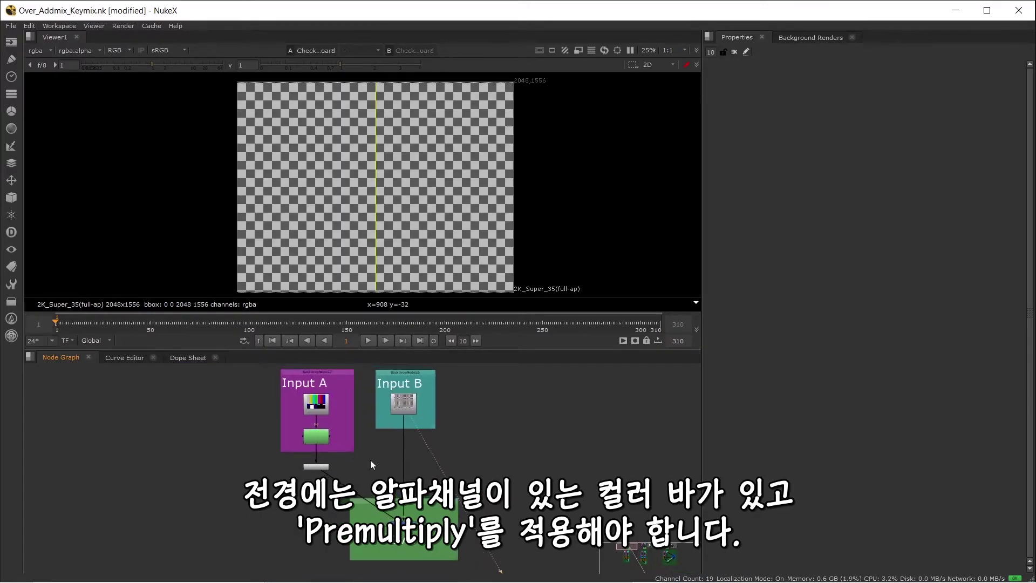
left_click(315, 409)
key("1")
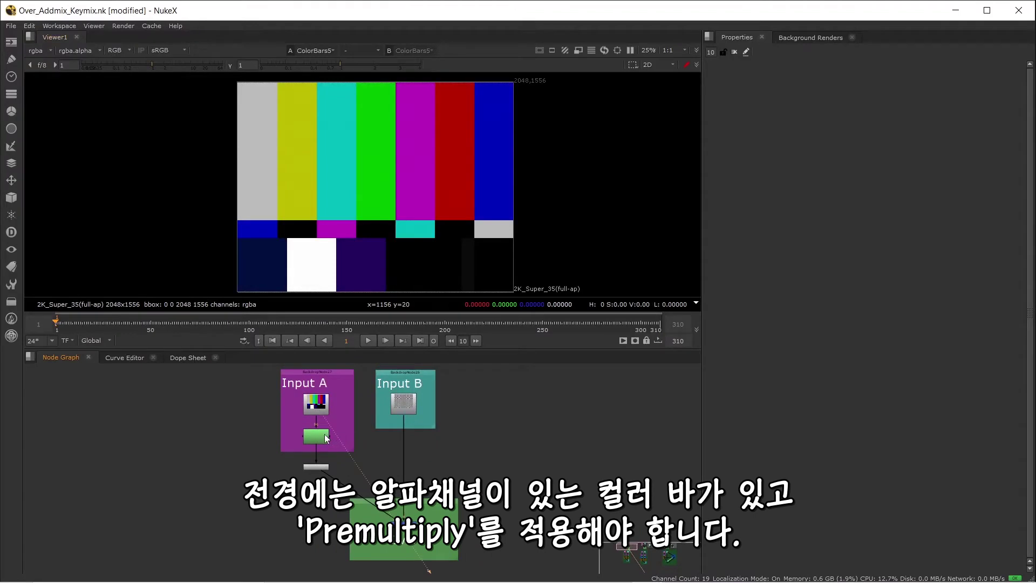
Inspect the alpha channel and the RGB result of the Premult node below Input A
key("a")
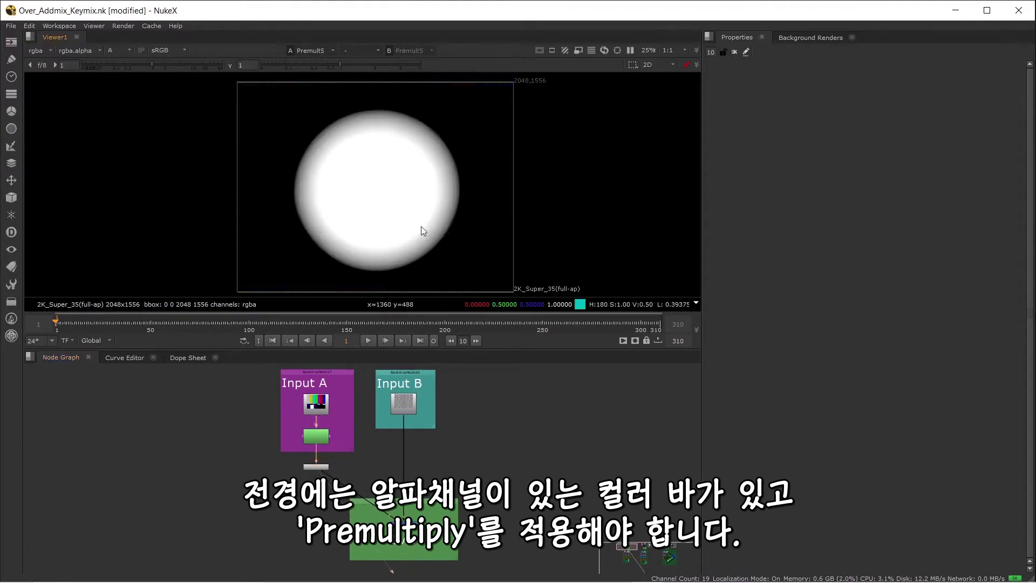
key("1")
key("a")
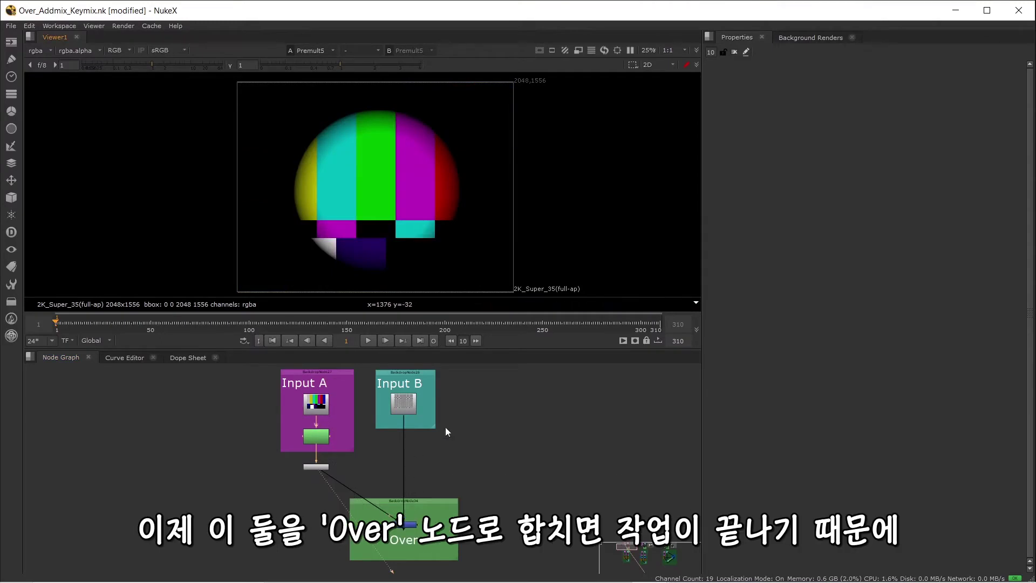
Show the combined result of the Merge (over) node in the Over backdrop in the viewer
scroll(383, 487, "up", 4)
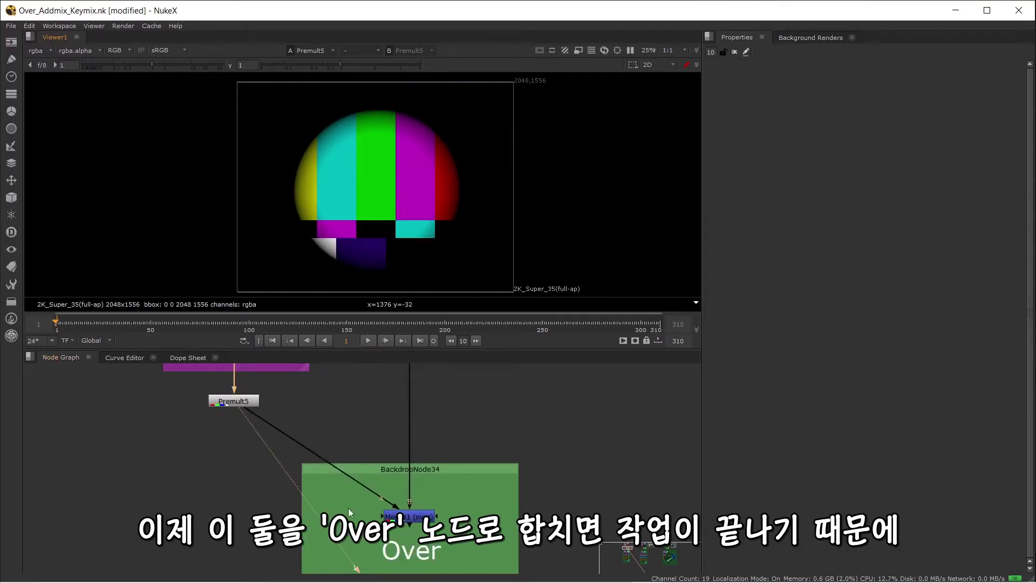
left_click(400, 515)
key("1")
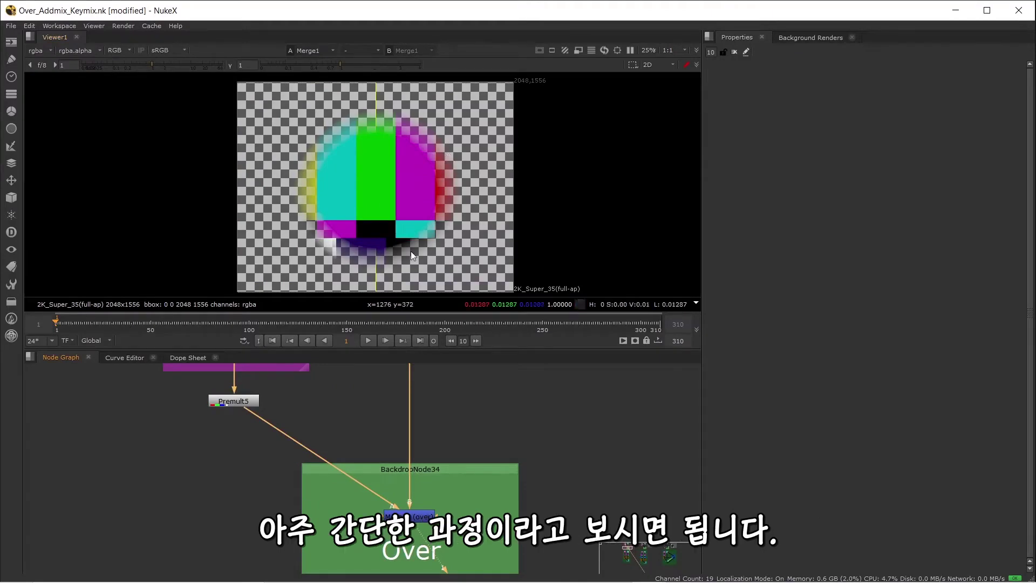
left_click(506, 413)
Pull out the mask input and the additional A input of the Merge (over) node to examine them
scroll(429, 500, "up", 3)
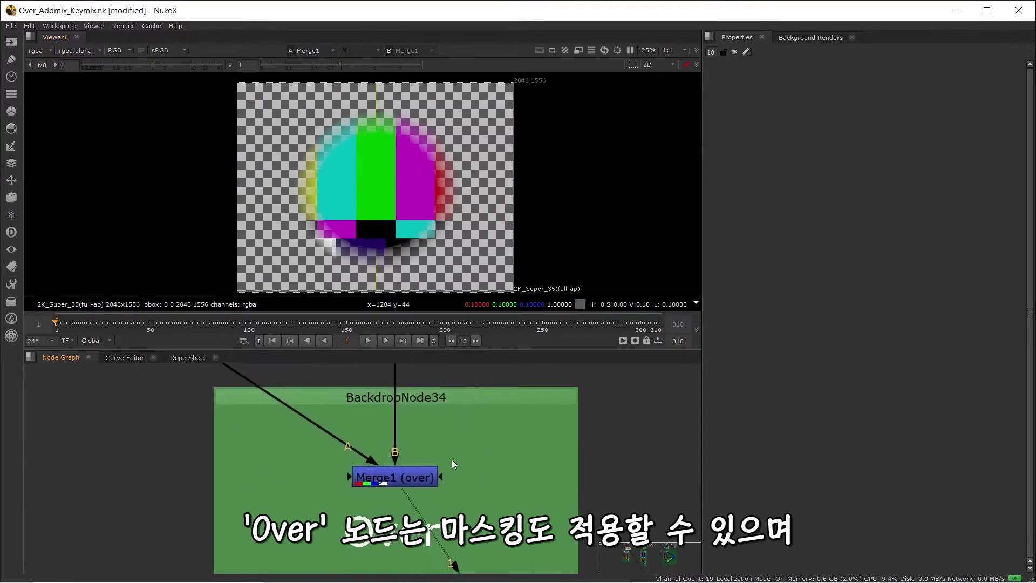
left_click_drag(443, 478, 636, 470)
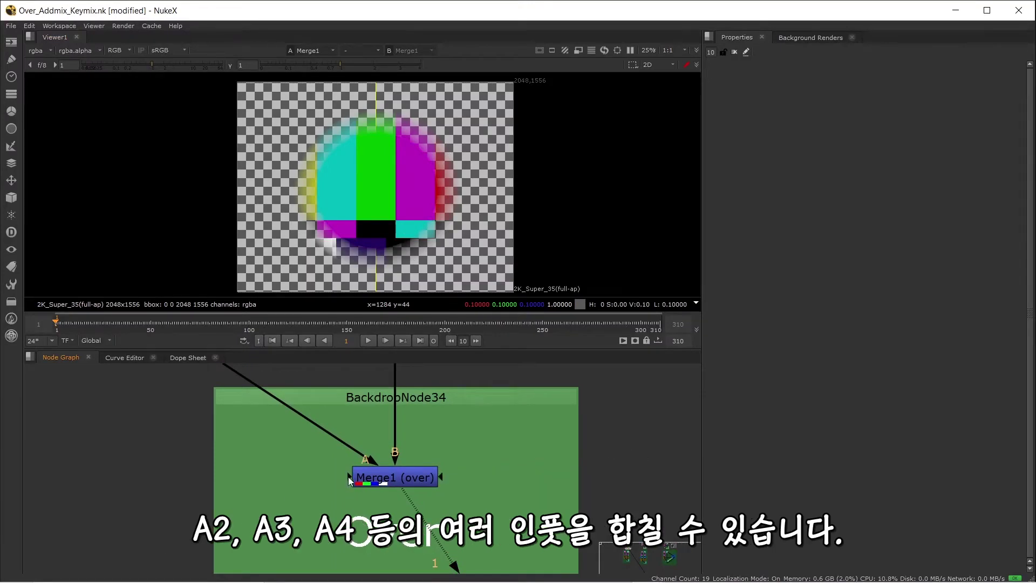
left_click_drag(348, 477, 163, 425)
View the Remove nodes under Input A and Input B in the Over - Breakdown group, one after the other
scroll(387, 507, "down", 5)
scroll(436, 493, "up", 4)
left_click_drag(443, 486, 483, 416)
left_click_drag(368, 544, 435, 448)
left_click_drag(382, 493, 448, 438)
scroll(439, 436, "down", 3)
left_click_drag(435, 476, 399, 447)
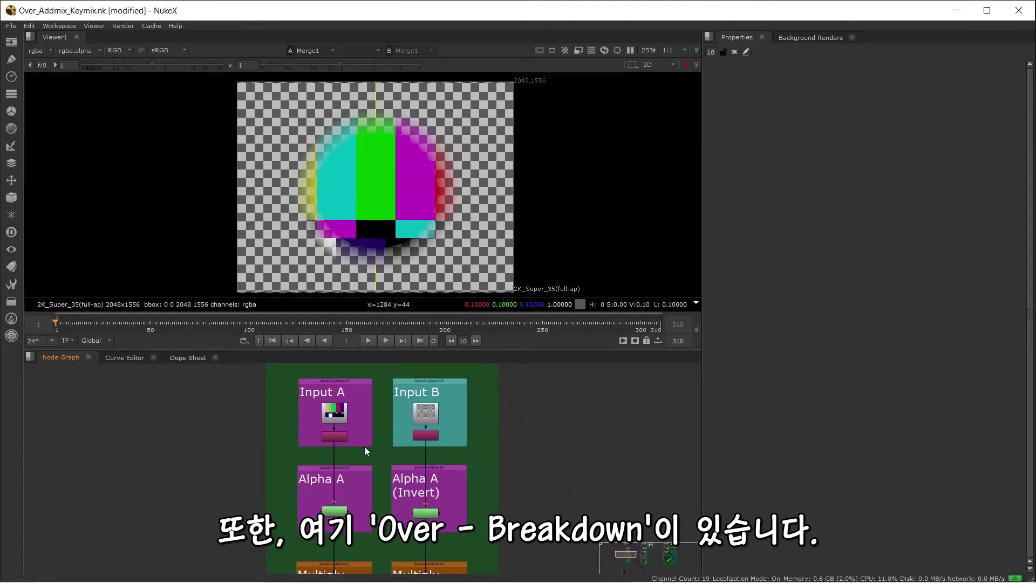
scroll(343, 448, "up", 2)
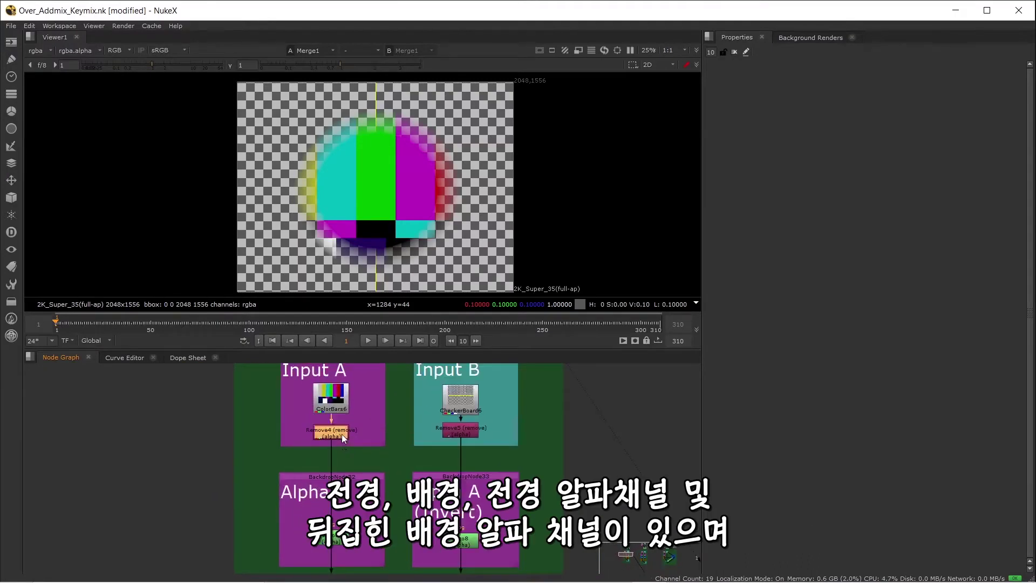
left_click(342, 433)
key("1")
left_click(475, 428)
key("1")
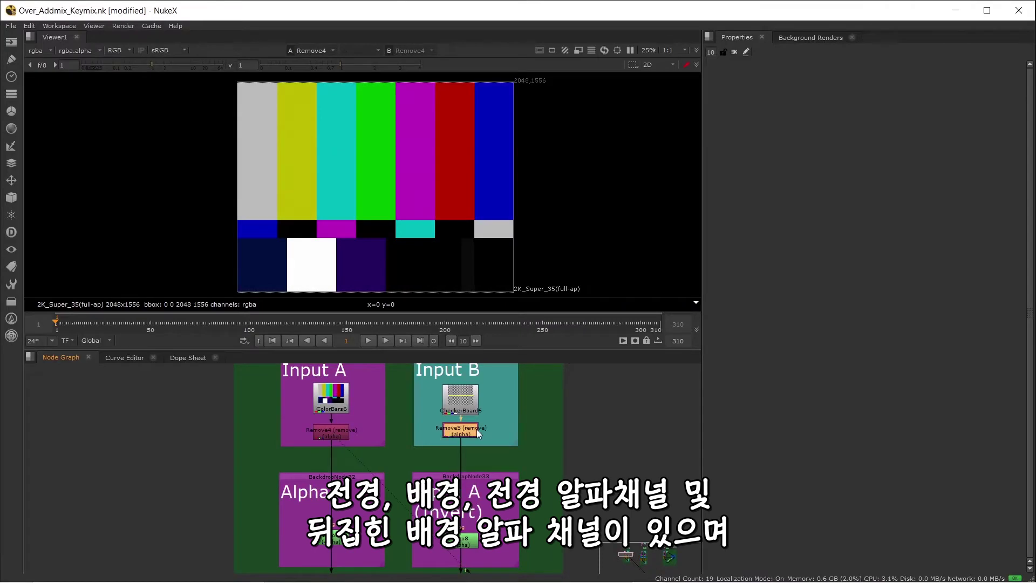
Inspect the alpha channels of the Alpha A and Alpha A (Invert) Roto nodes in the Over - Breakdown group
left_click_drag(299, 494, 292, 397)
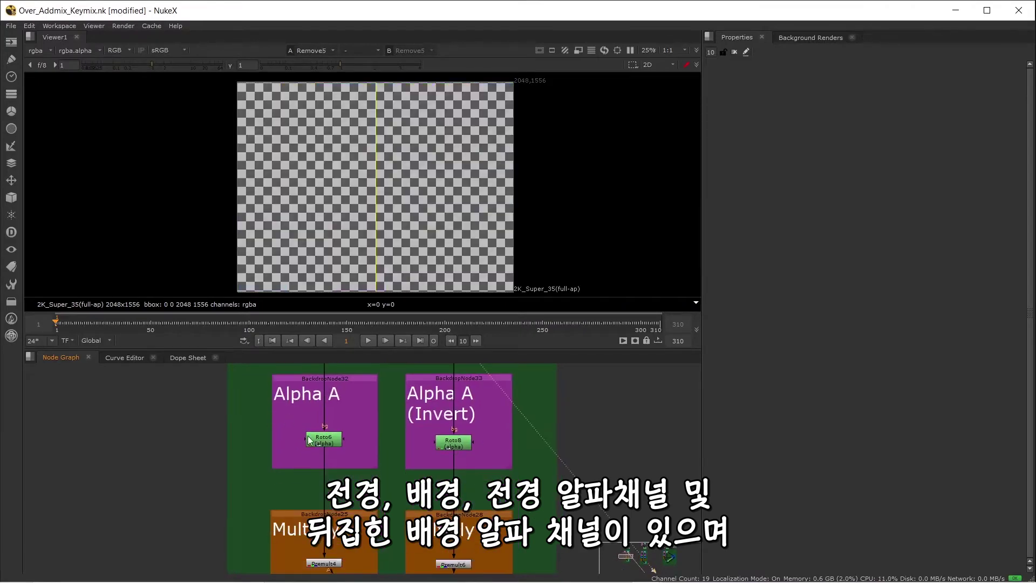
left_click(322, 438)
key("1")
key("a")
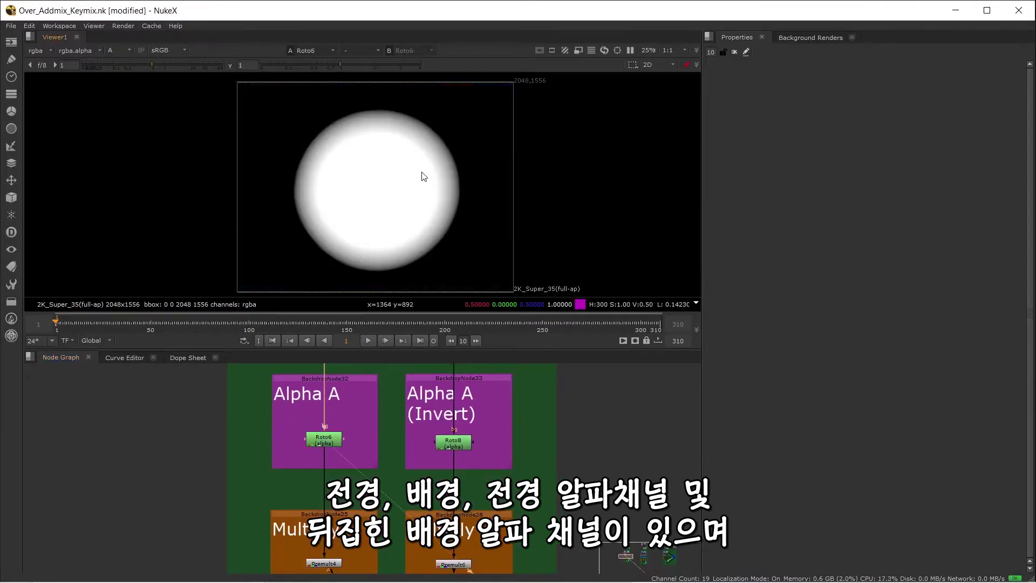
left_click(454, 442)
key("1")
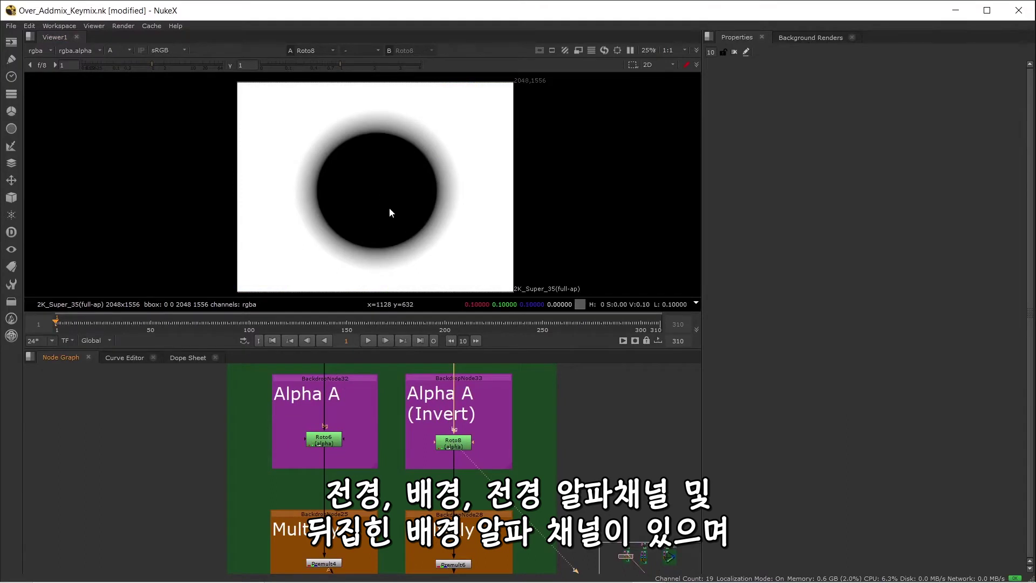
Compare the RGB results of the two Premult nodes in the Multiply backdrops of the Over - Breakdown group
left_click_drag(406, 475, 381, 353)
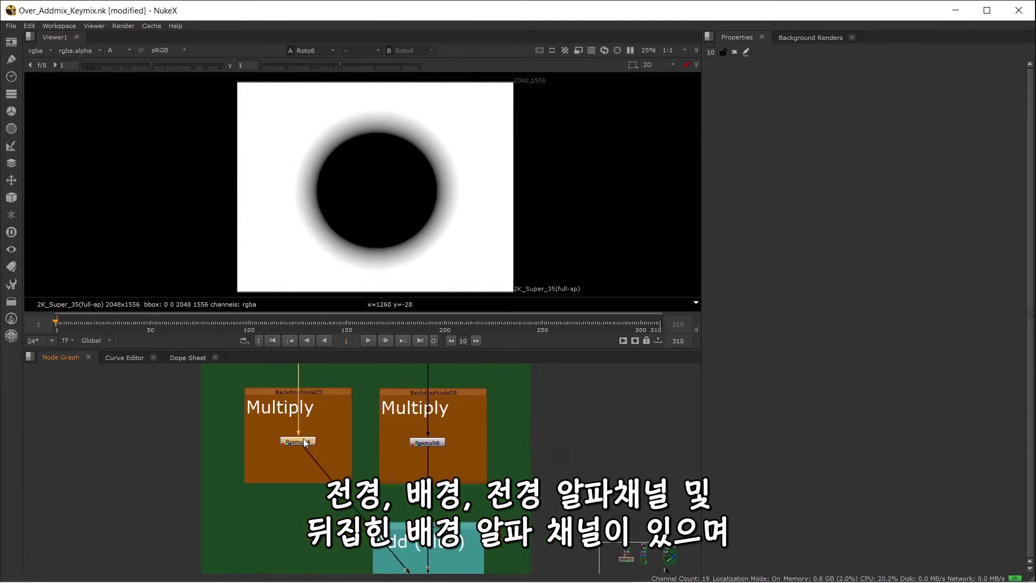
left_click(303, 440)
key("1")
left_click(426, 442)
key("1")
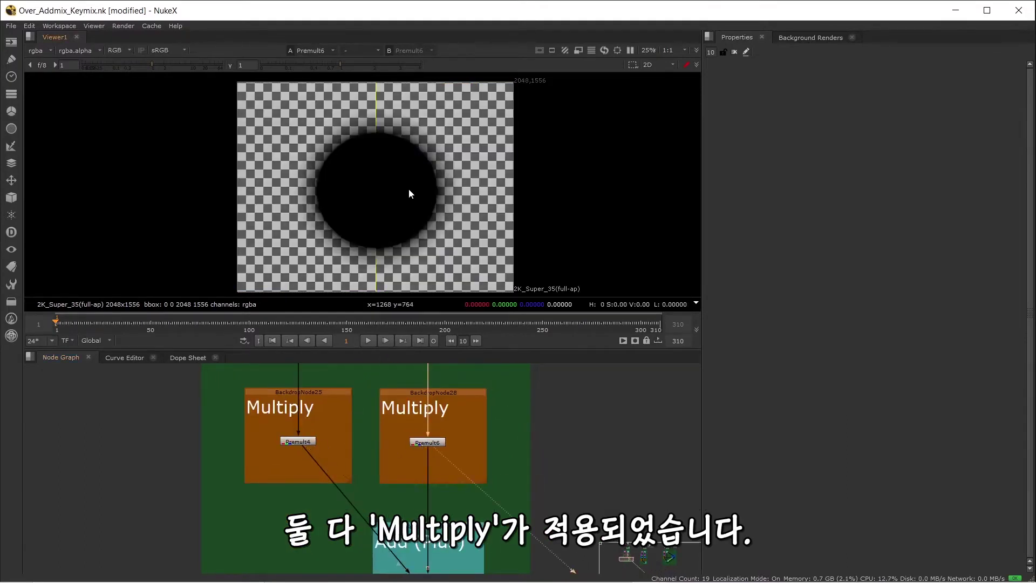
key("a")
left_click(300, 442)
key("1")
left_click(428, 443)
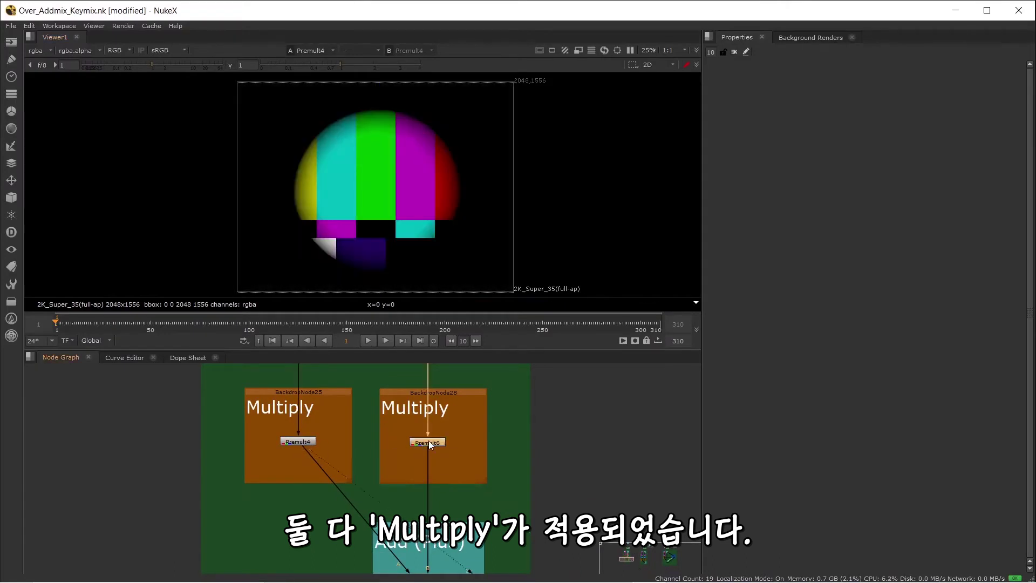
key("1")
left_click(302, 442)
key("1")
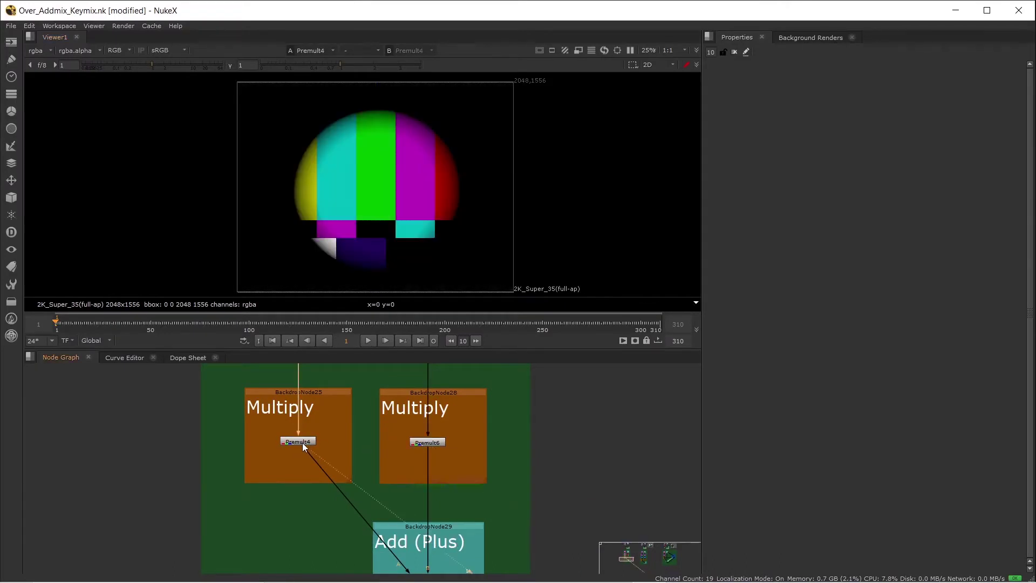
Show the result of the plus Merge node in the Add (Plus) backdrop of the Over - Breakdown group
left_click_drag(380, 556, 384, 494)
left_click(389, 478)
key("1")
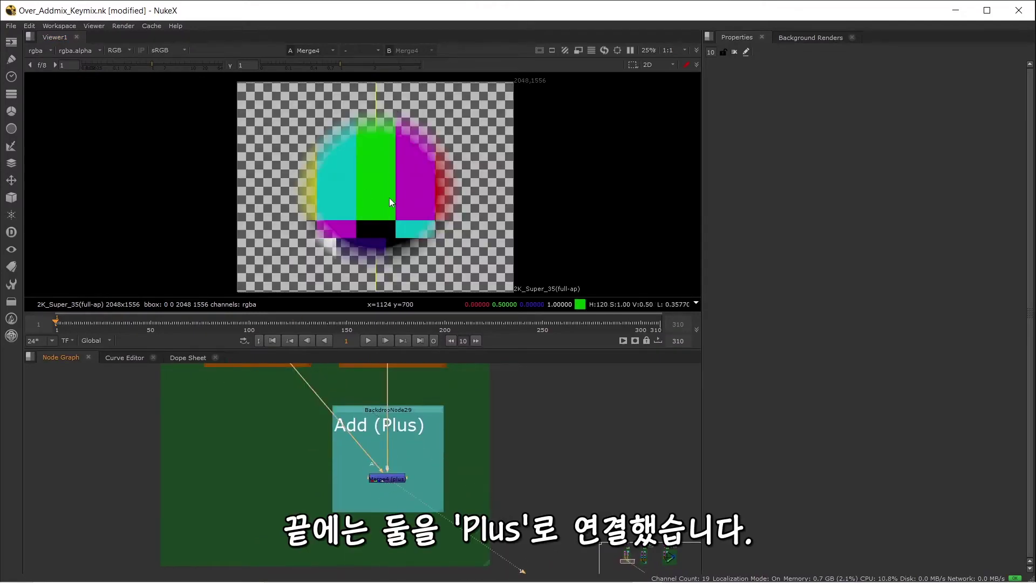
View the CheckerBoard background under Input B of the AddMix setup
scroll(342, 465, "down", 3)
scroll(342, 465, "down", 2)
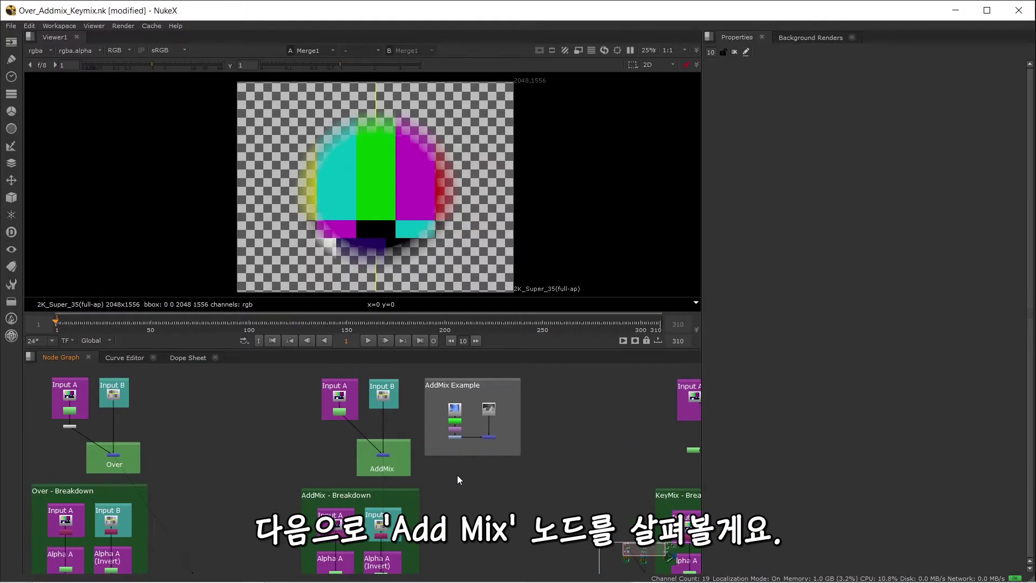
scroll(457, 474, "up", 5)
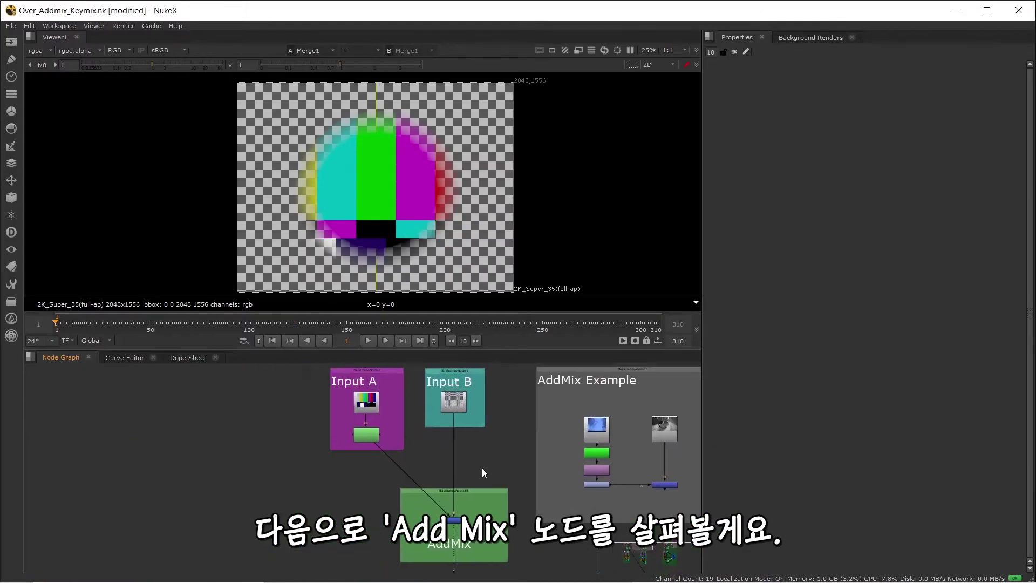
left_click_drag(449, 464, 434, 465)
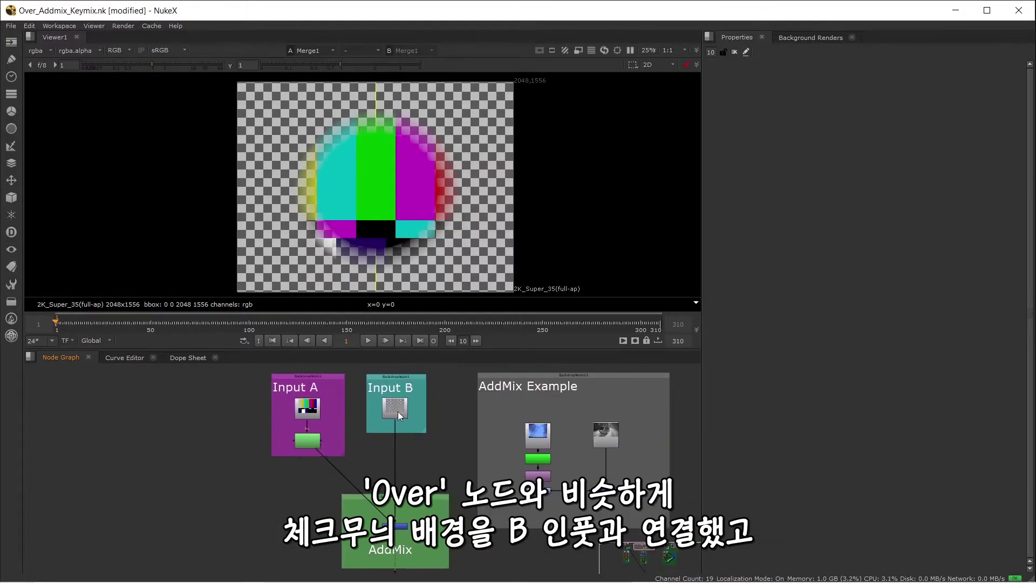
key("1")
left_click(434, 451)
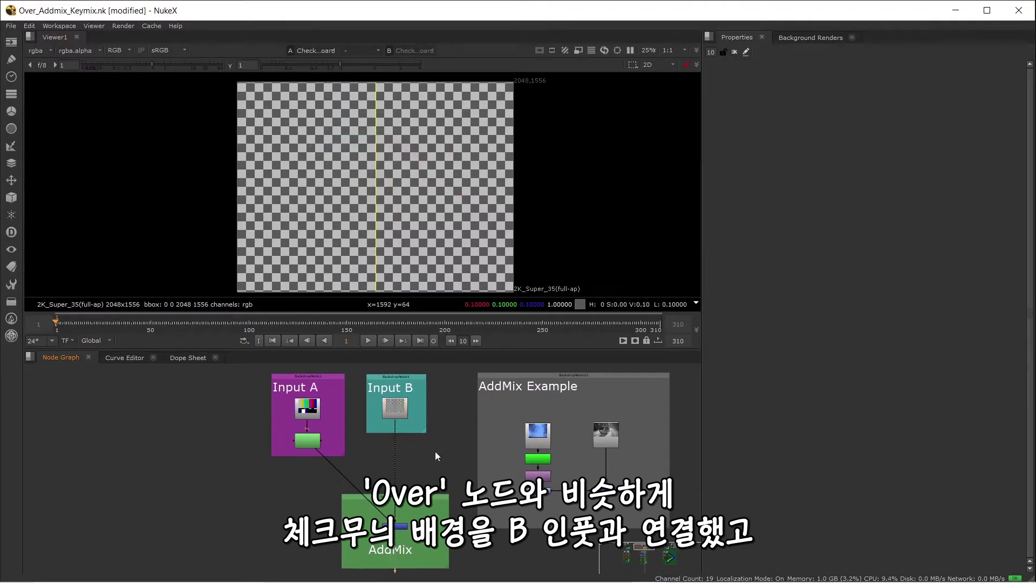
View the ColorBars1 and Roto1 nodes under Input A of the AddMix setup, one after the other
scroll(426, 467, "up", 5)
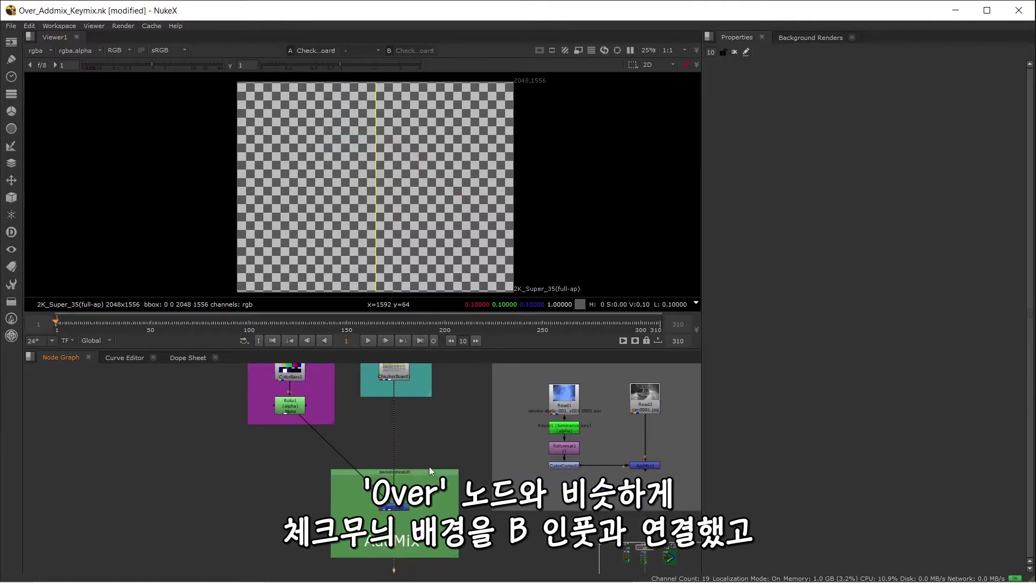
scroll(426, 458, "down", 5)
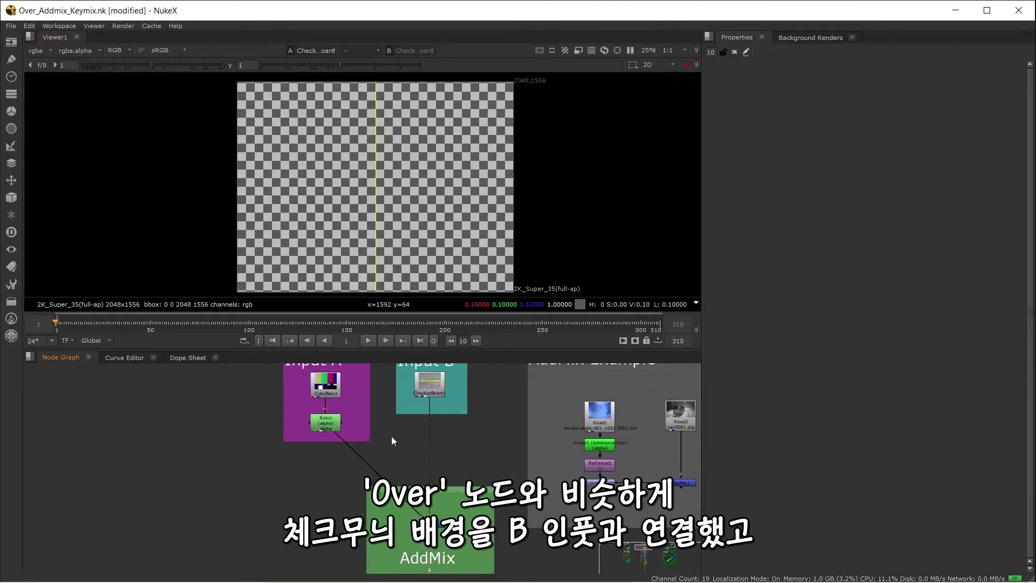
left_click(343, 400)
key("1")
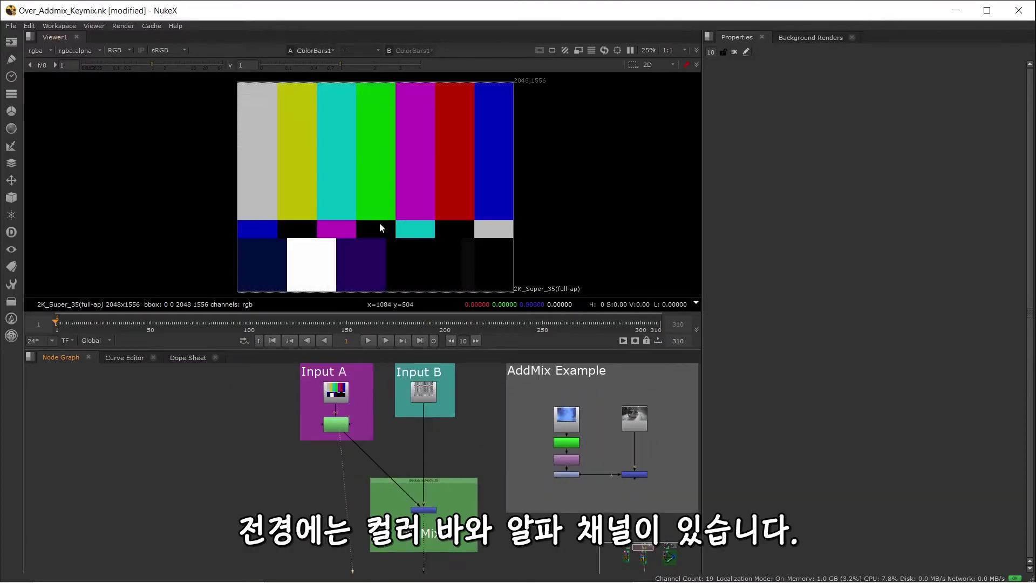
left_click(335, 424)
key("1")
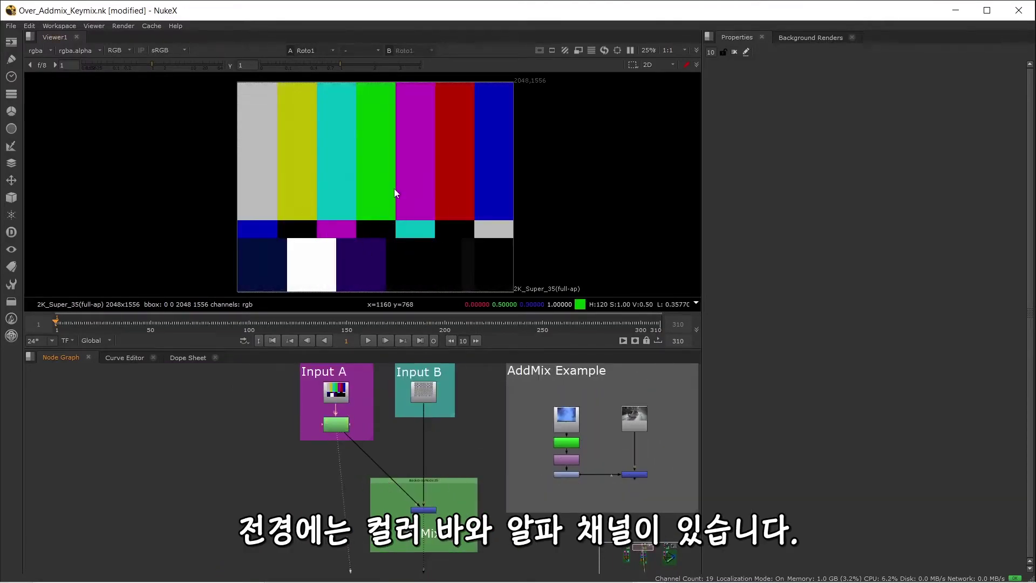
Show the combined result of the AddMix2 node in the AddMix backdrop
scroll(437, 516, "up", 3)
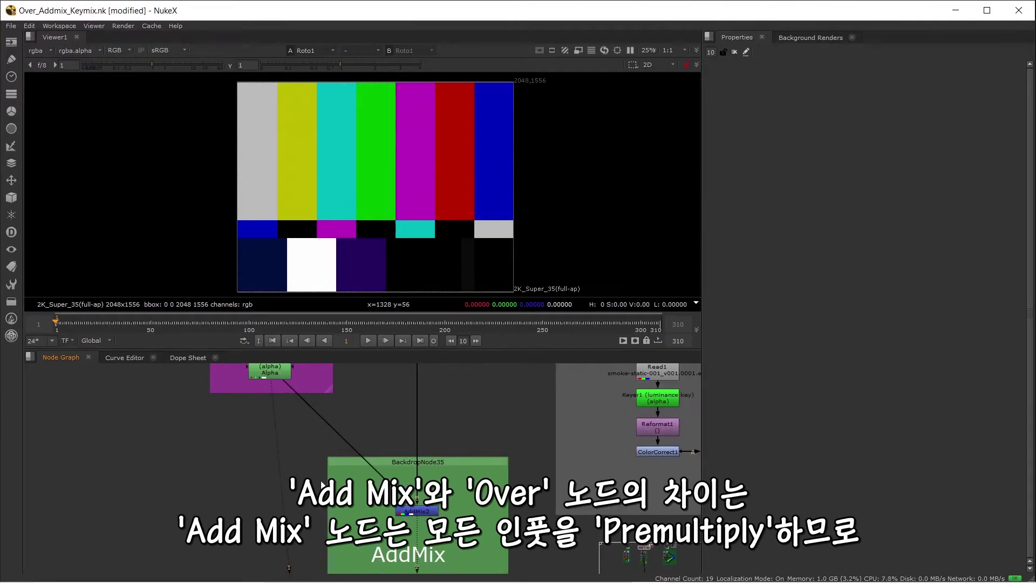
left_click_drag(322, 484, 316, 499)
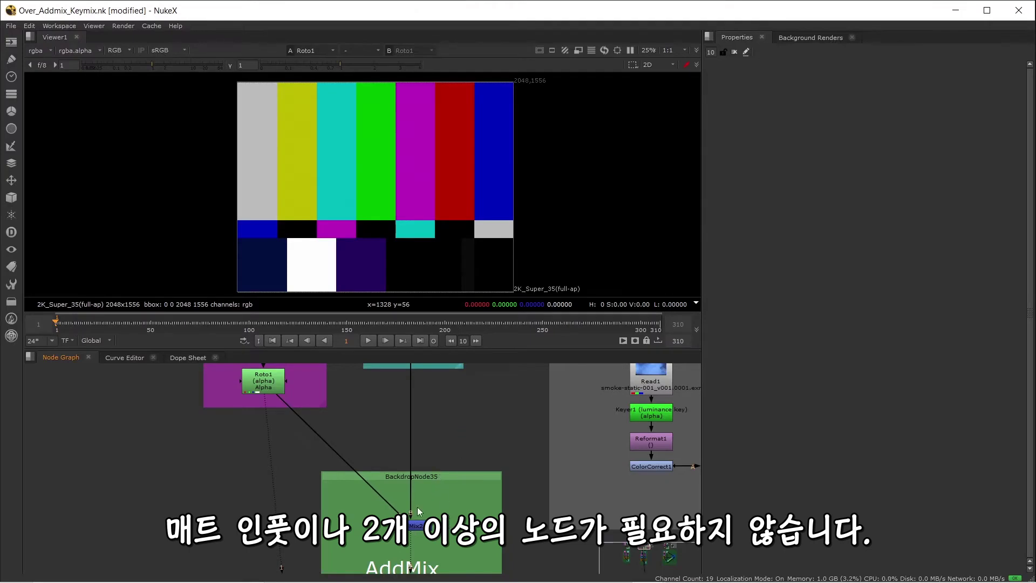
left_click(415, 489)
key("1")
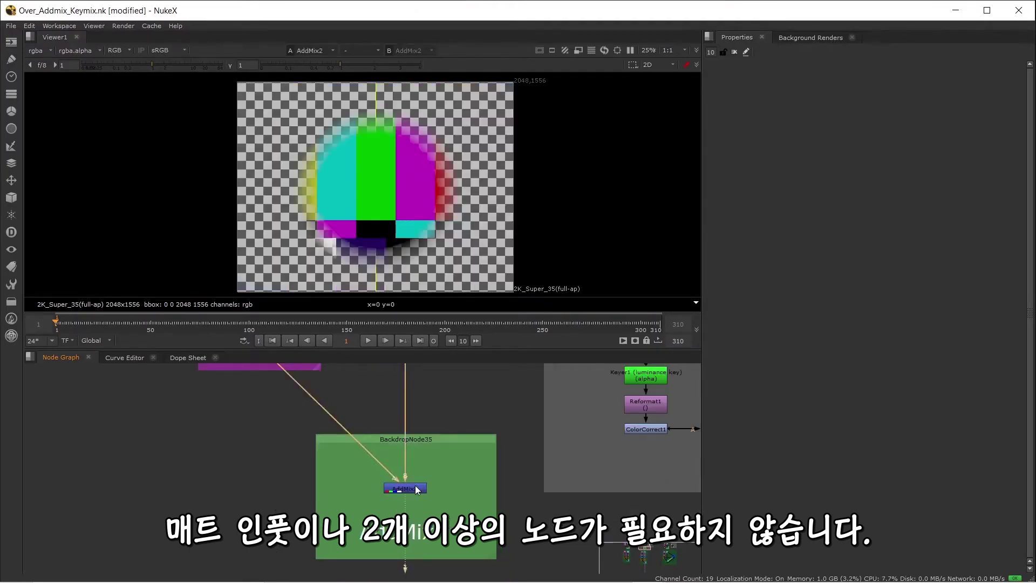
Compare the Over Merge result with the AddMix result by switching repeatedly between the two in the viewer
scroll(403, 488, "down", 2)
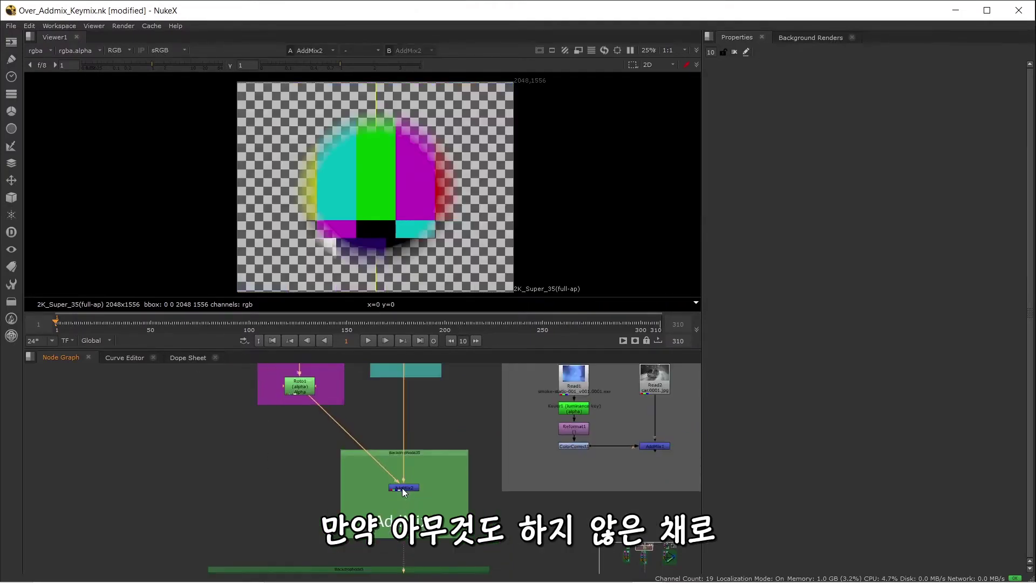
scroll(281, 482, "down", 4)
left_click_drag(114, 489, 283, 474)
left_click(191, 474)
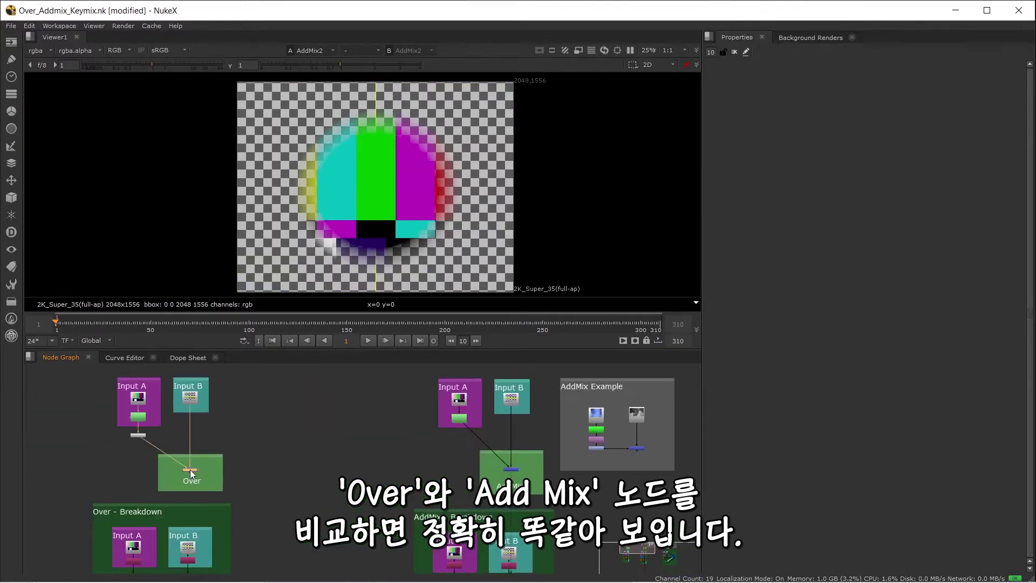
key("1")
left_click(510, 470)
key("2")
key("1")
key("2")
key("1")
key("2")
key("1")
key("2")
Open the AddMix2 node's settings and add a control point at about x 0.51, y 0.51 on its A curve
left_click_drag(530, 462, 377, 459)
scroll(377, 459, "up", 2)
scroll(377, 458, "up", 3)
double_click(339, 496)
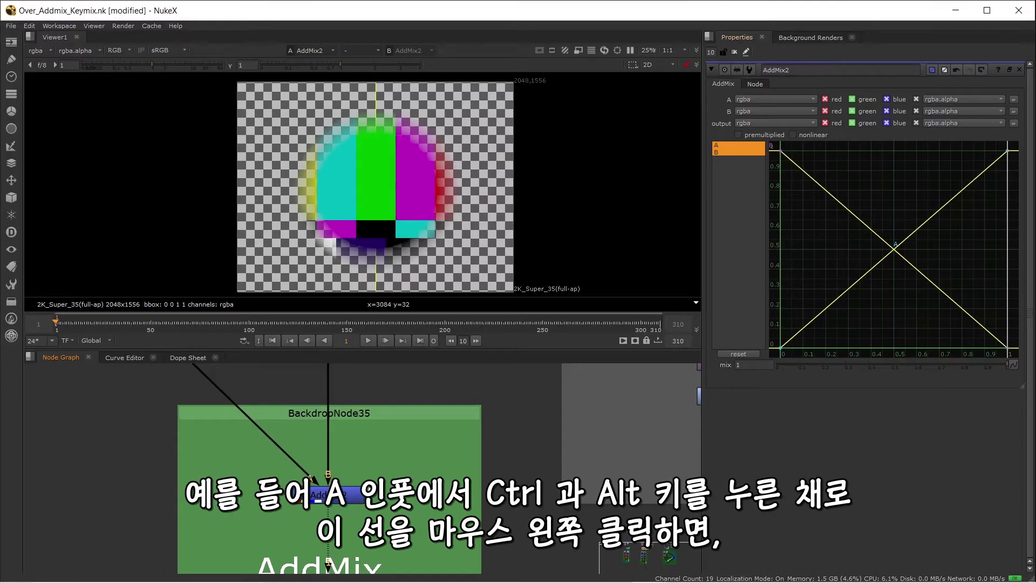
left_click(734, 146)
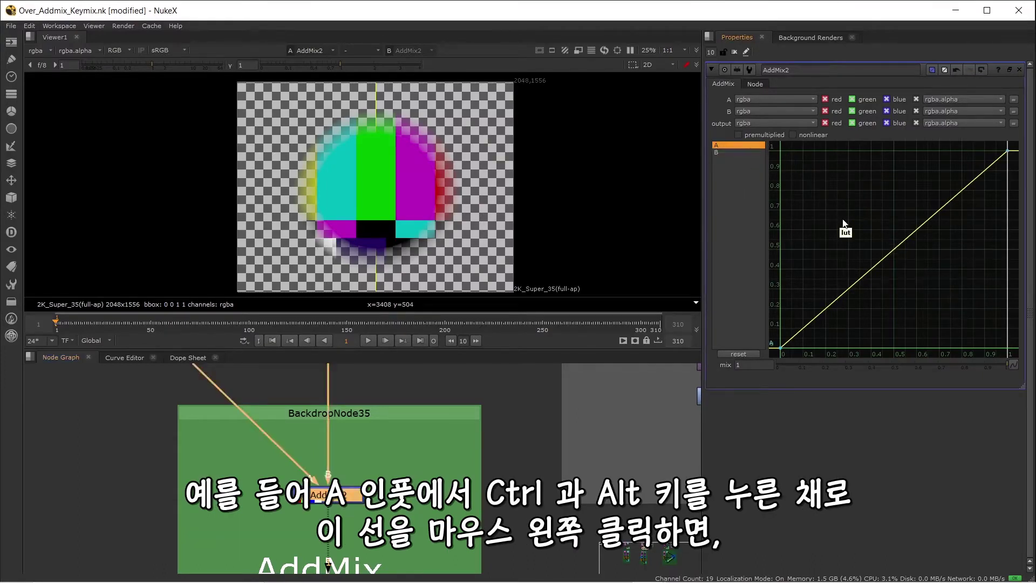
left_click(896, 246, "ctrl+alt")
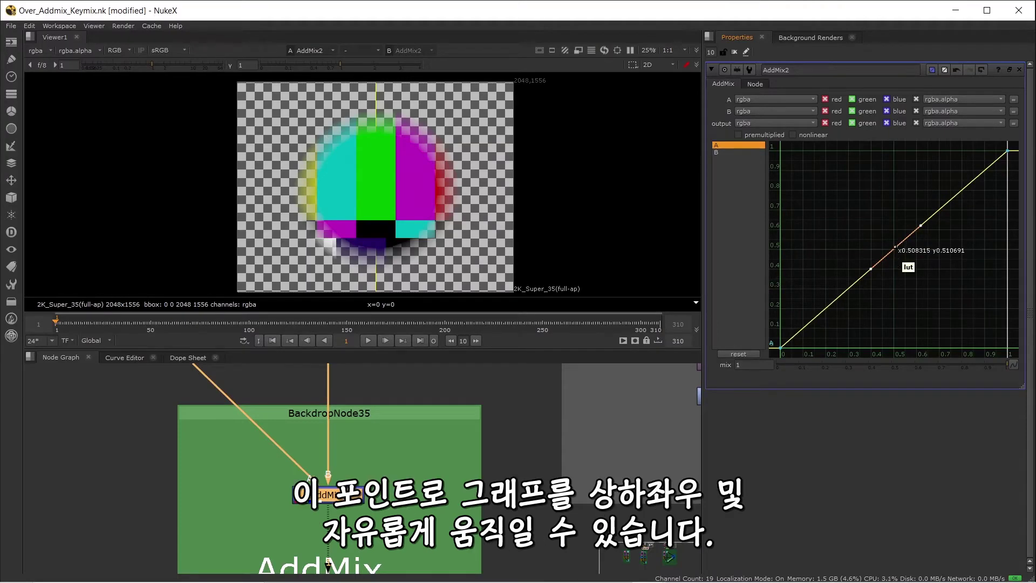
Bend the A curve upward by moving its middle control point to about x 0.43, y 0.65, checking the matte edge up close
mouse_move(896, 247)
left_mouse_down()
mouse_move(895, 203)
mouse_move(896, 243)
mouse_move(859, 244)
mouse_move(885, 224)
mouse_move(890, 240)
mouse_move(908, 243)
left_mouse_up()
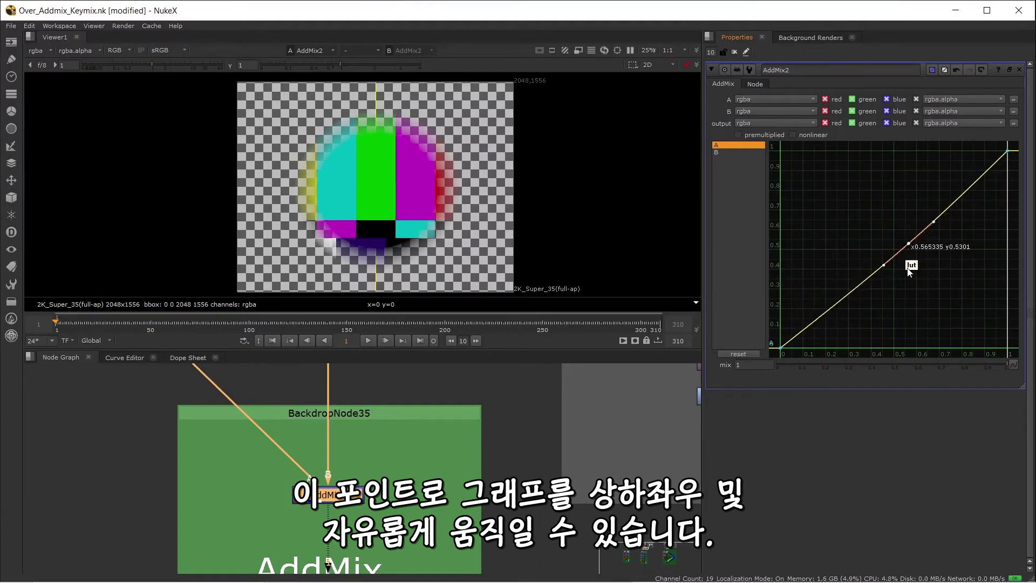
left_click_drag(908, 245, 880, 215)
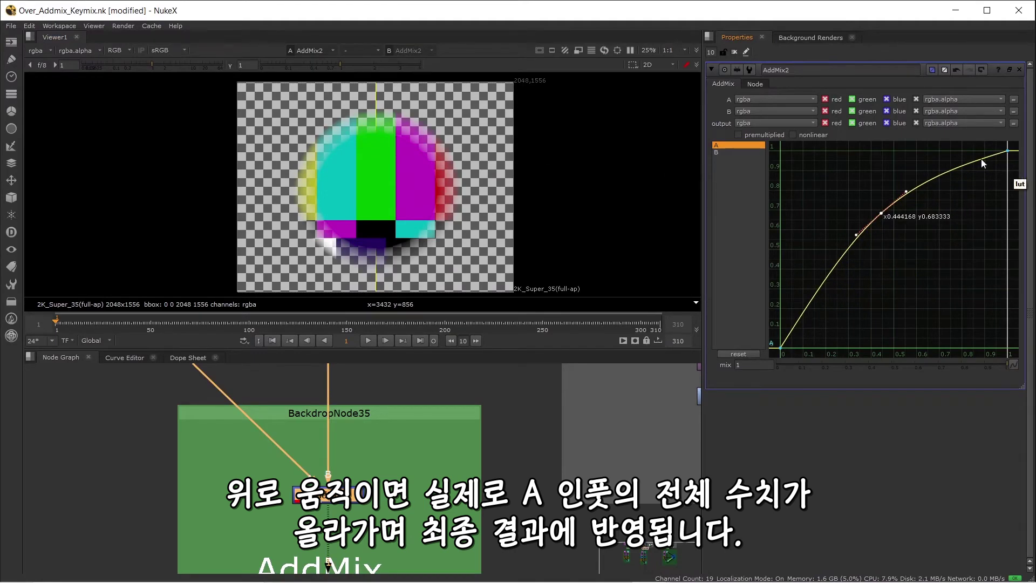
scroll(334, 135, "up", 5)
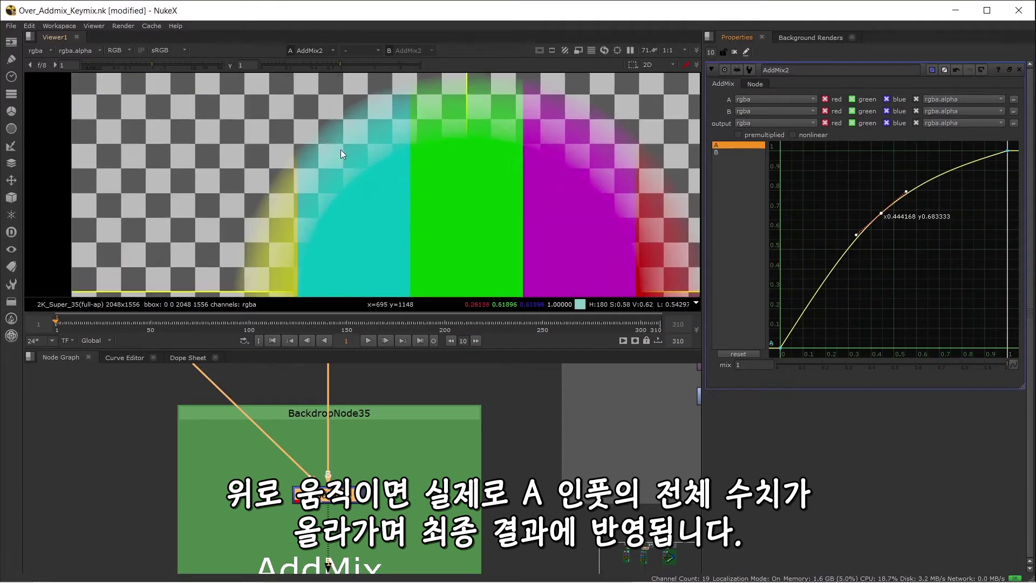
left_click_drag(881, 213, 861, 208)
mouse_move(890, 231)
left_mouse_down()
mouse_move(848, 232)
mouse_move(863, 300)
mouse_move(841, 279)
mouse_move(884, 227)
mouse_move(865, 214)
mouse_move(854, 296)
mouse_move(892, 246)
mouse_move(860, 315)
mouse_move(890, 254)
mouse_move(884, 286)
mouse_move(919, 270)
mouse_move(841, 240)
mouse_move(877, 220)
left_mouse_up()
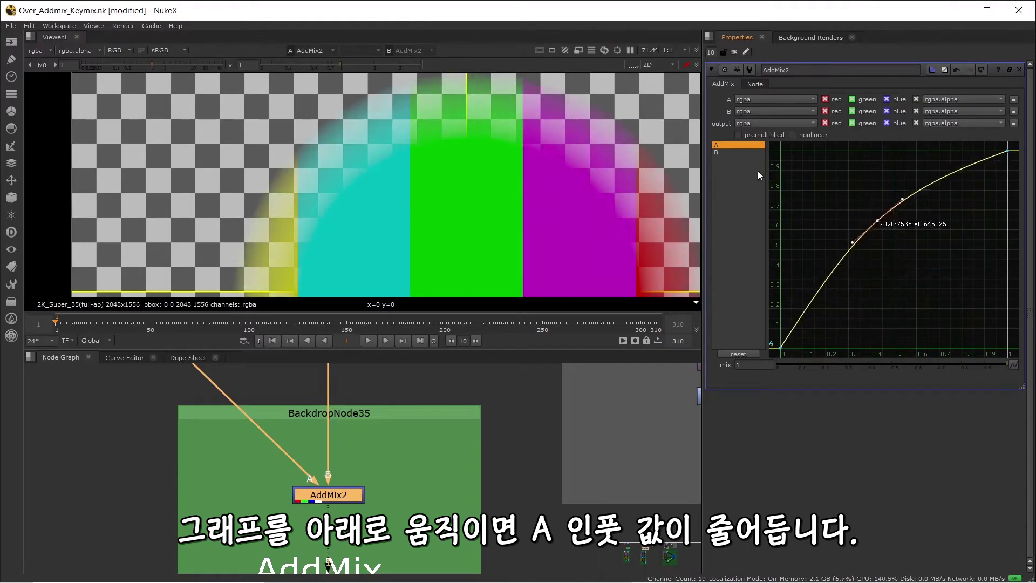
Try bending the B curve downward with a new control point at about x 0.45, y 0.43, and reset that curve
left_click(733, 152)
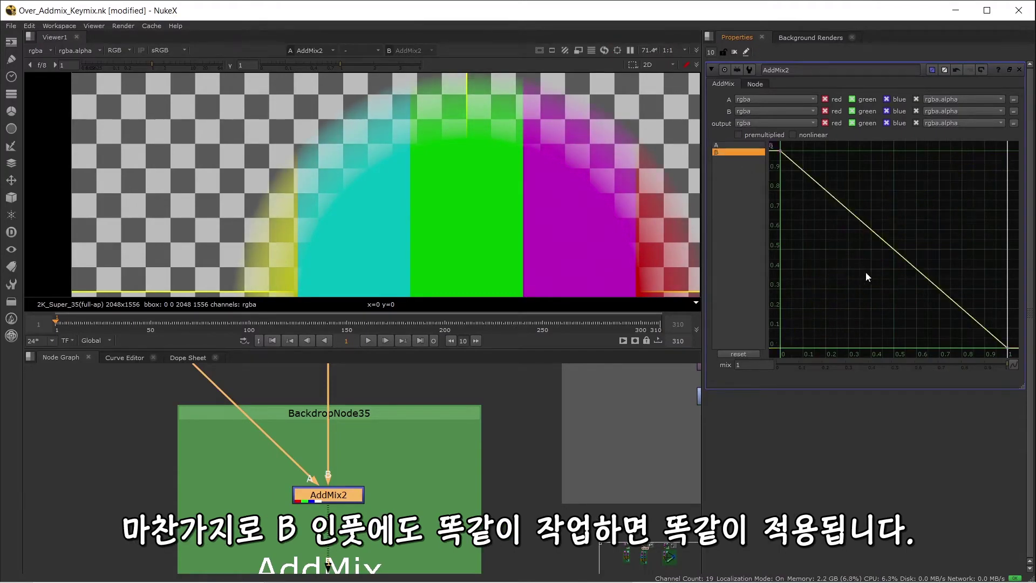
left_click(885, 243, "ctrl+alt")
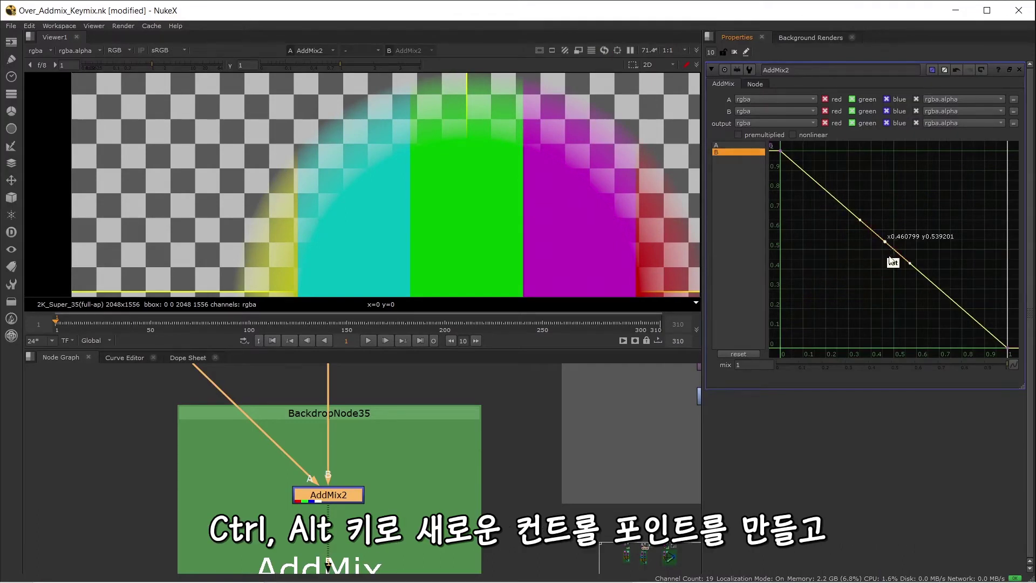
mouse_move(885, 241)
left_mouse_down()
mouse_move(875, 285)
mouse_move(887, 221)
mouse_move(889, 260)
mouse_move(871, 218)
mouse_move(877, 204)
mouse_move(888, 243)
mouse_move(913, 226)
mouse_move(881, 259)
left_mouse_up()
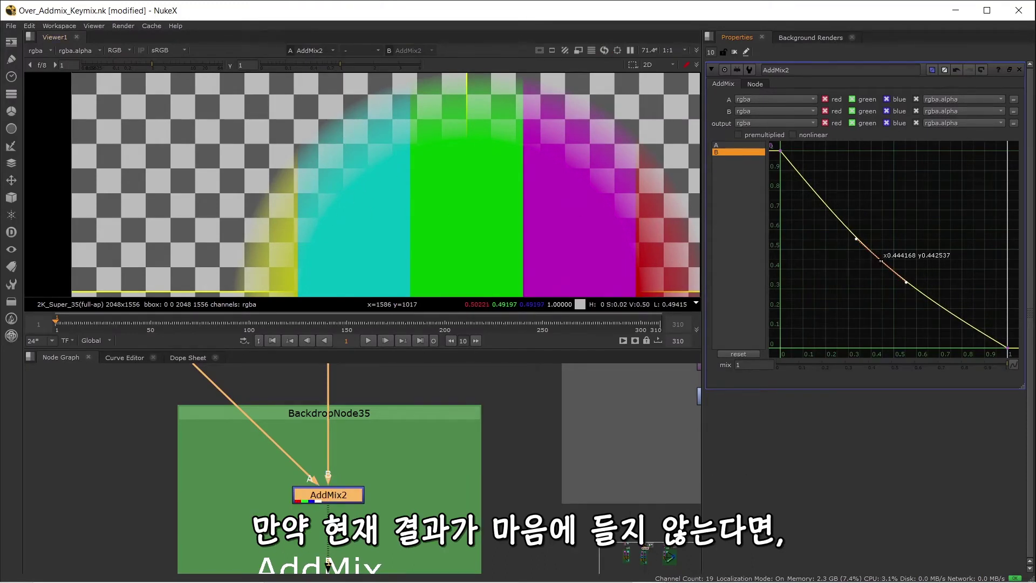
left_click_drag(880, 260, 882, 263)
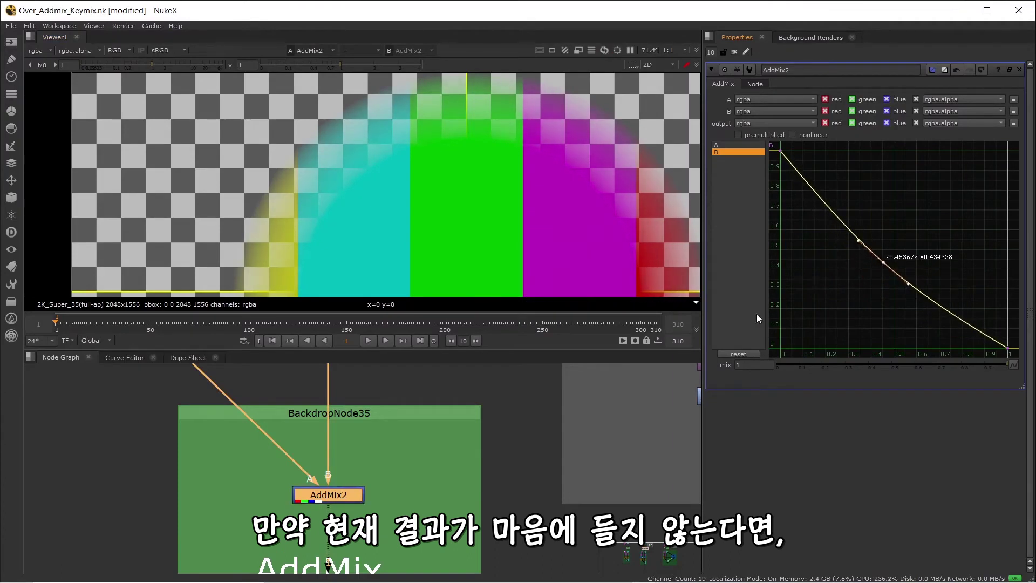
left_click(739, 354)
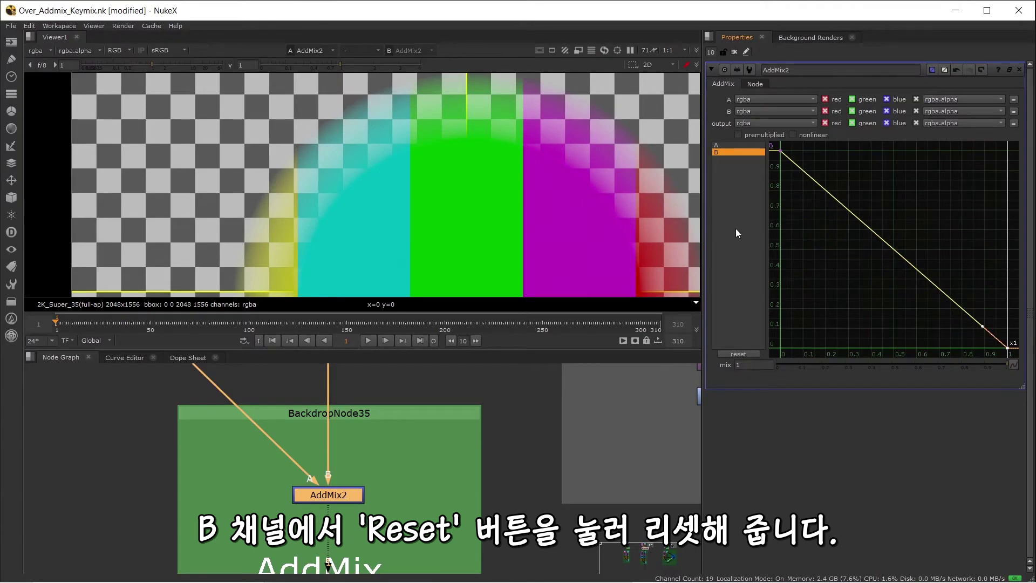
left_click(739, 145)
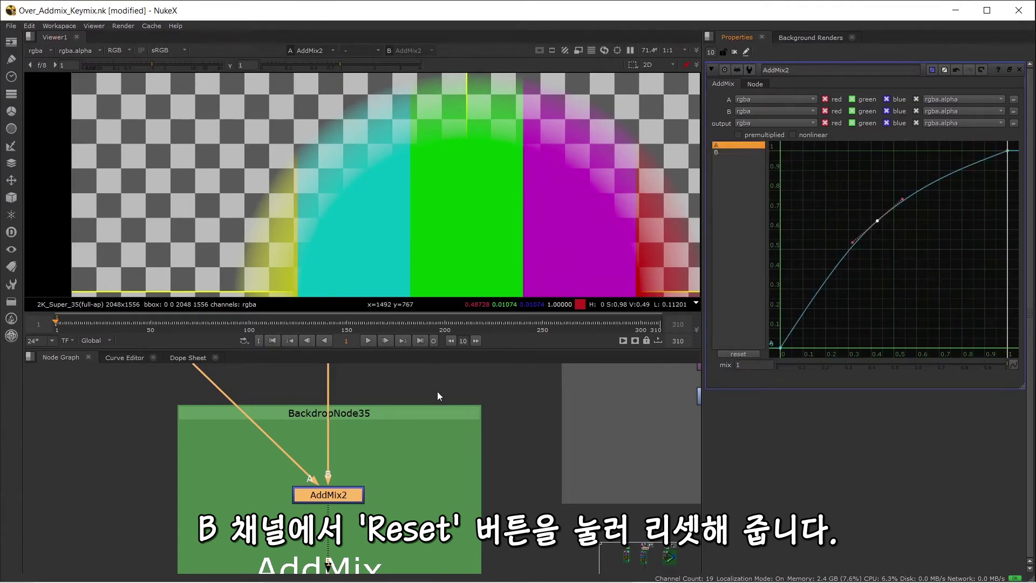
Fit the image in the viewer and view the Remove nodes under Input A and Input B in the AddMix - Breakdown group
scroll(437, 390, "down", 5)
scroll(417, 458, "up", 2)
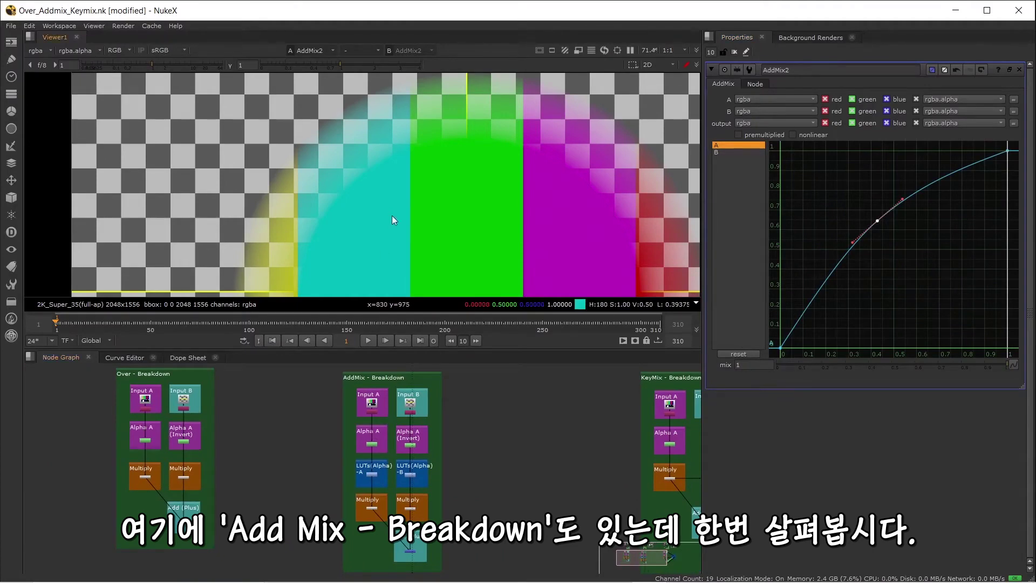
key("f")
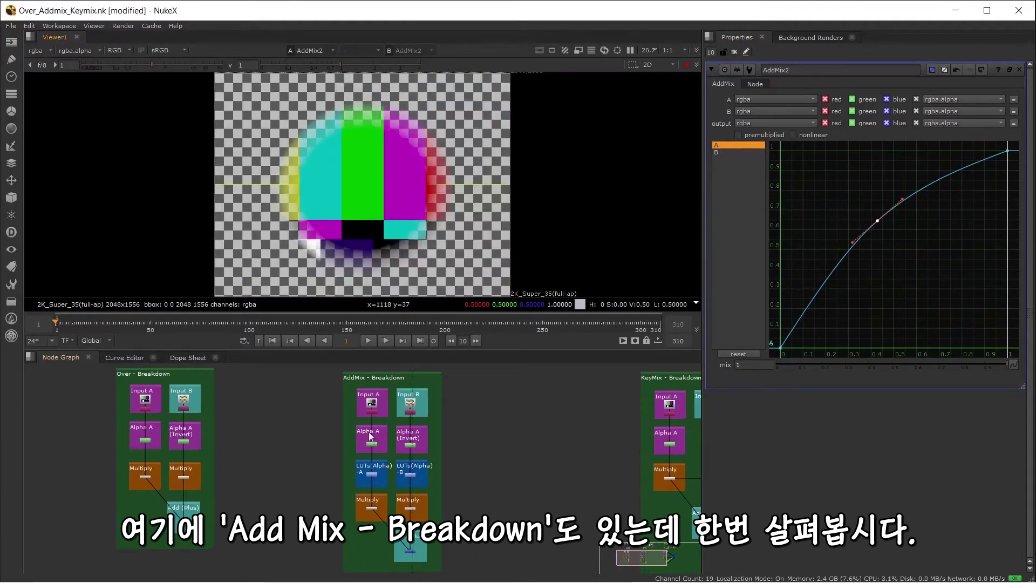
scroll(380, 409, "up", 4)
scroll(381, 409, "up", 2)
left_click(358, 420)
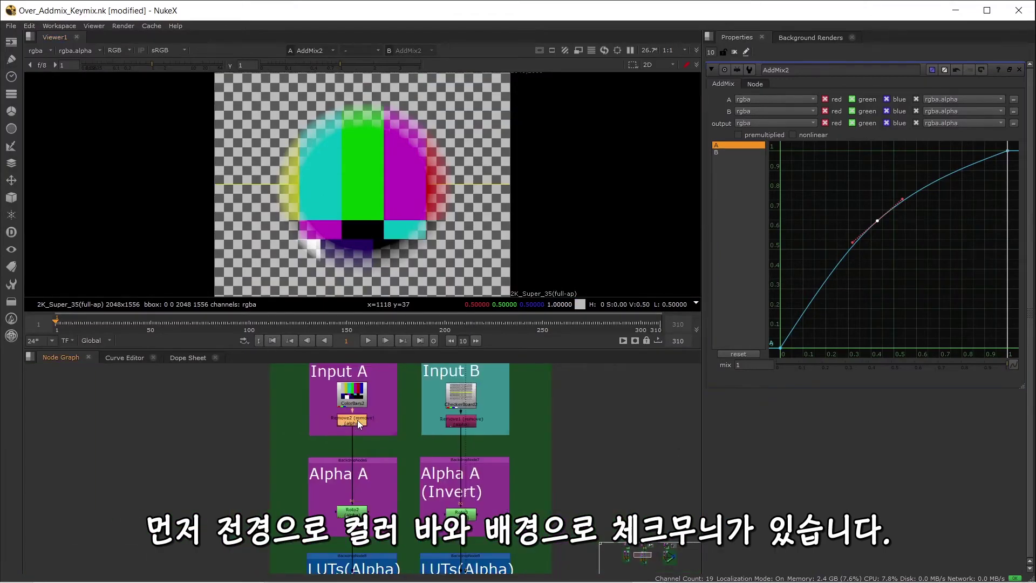
key("1")
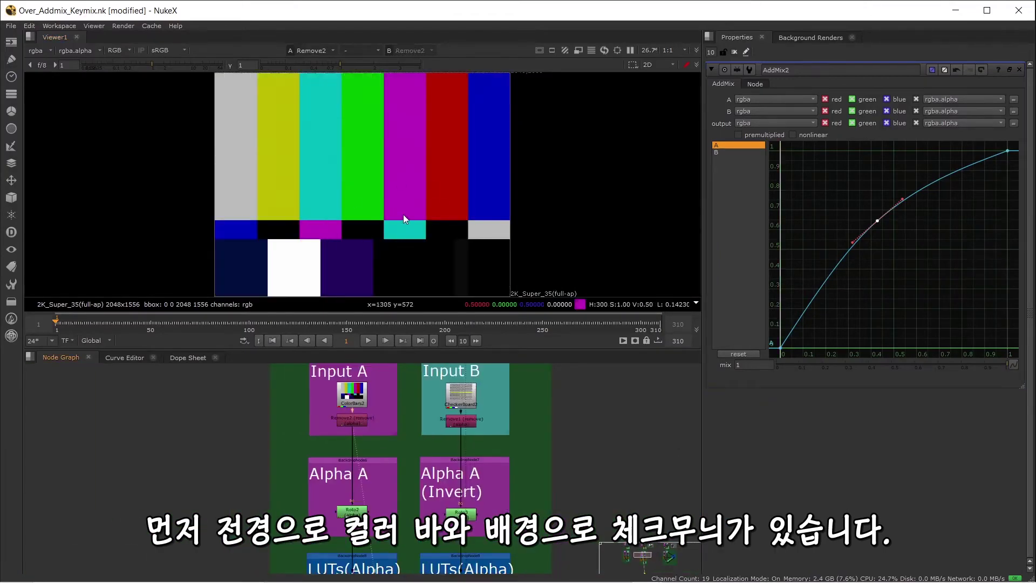
left_click(419, 405)
key("1")
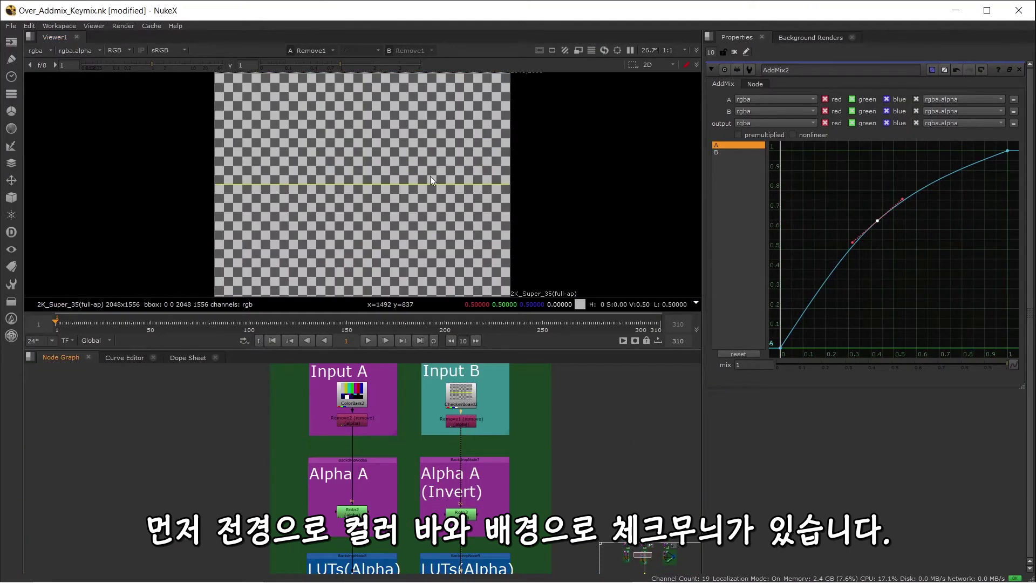
Inspect the alpha channels of the Alpha A and Alpha A (Invert) Roto nodes in the AddMix - Breakdown group
left_click_drag(414, 455, 403, 422)
left_click_drag(367, 481, 337, 426)
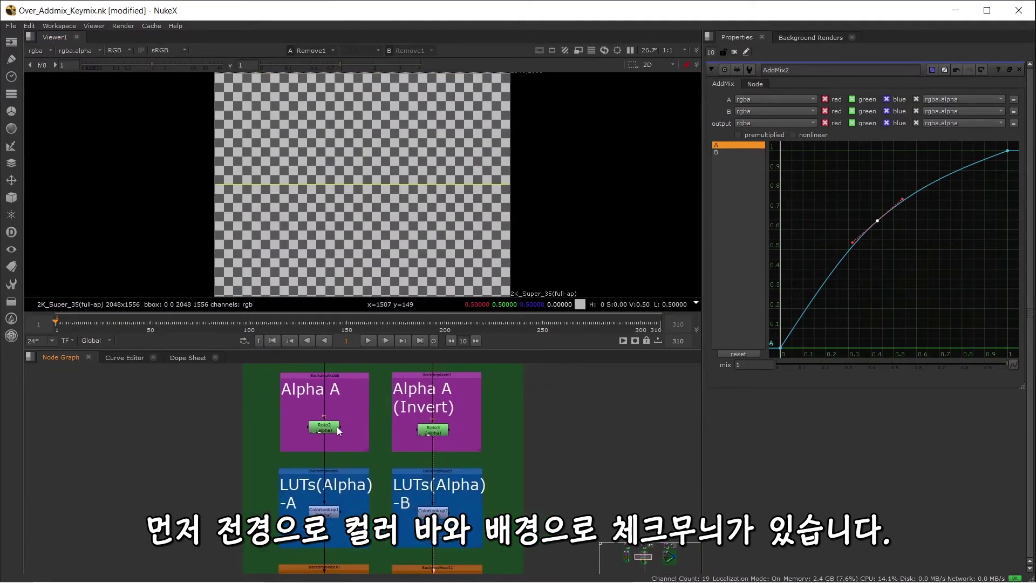
left_click(337, 426)
key("1")
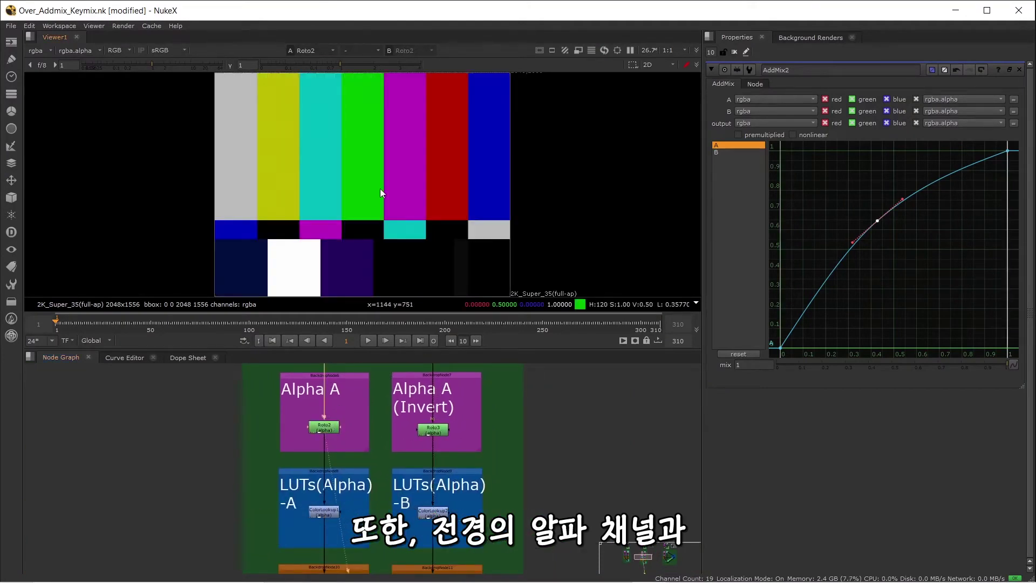
key("a")
left_click(435, 430)
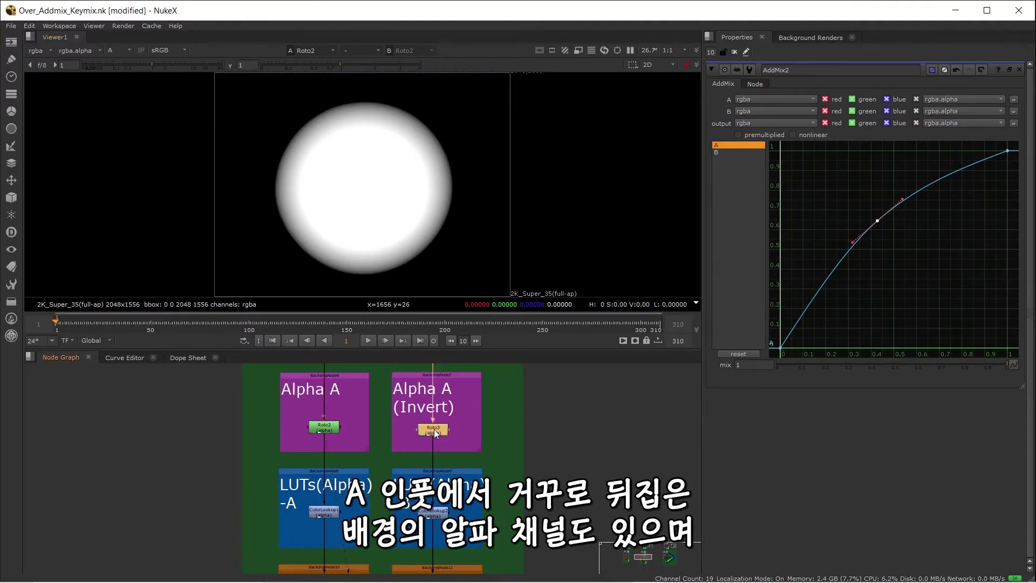
key("1")
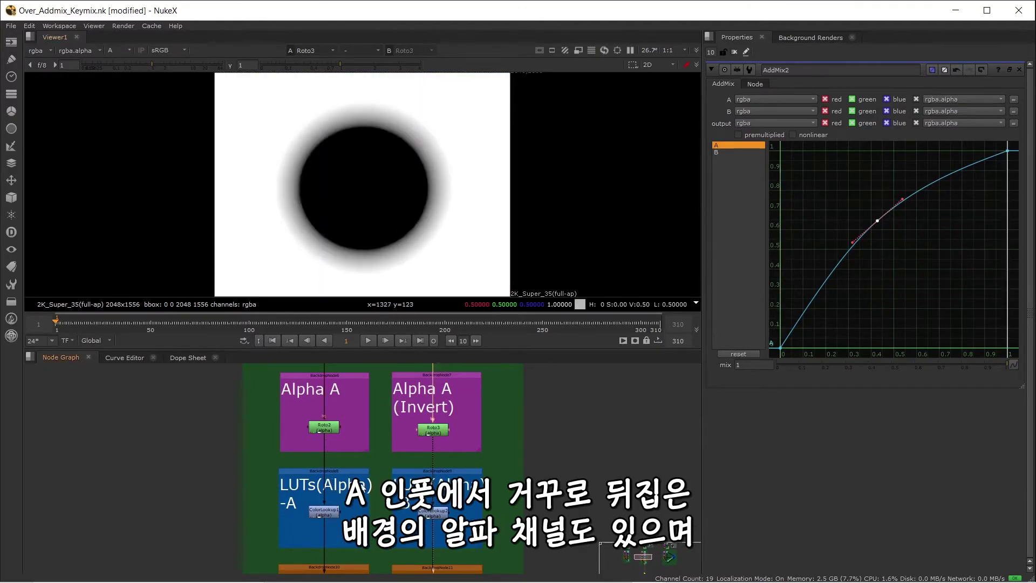
Inspect the alpha channels of the ColorLookup nodes under LUTs(Alpha)-A and LUTs(Alpha)-B in the AddMix - Breakdown group
left_click_drag(362, 467, 351, 395)
left_click(317, 441)
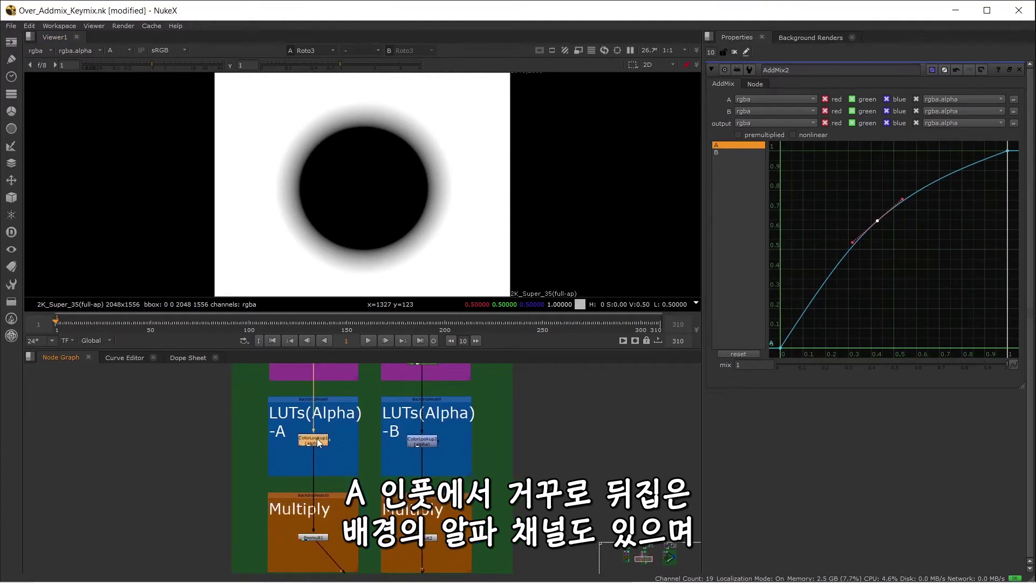
key("1")
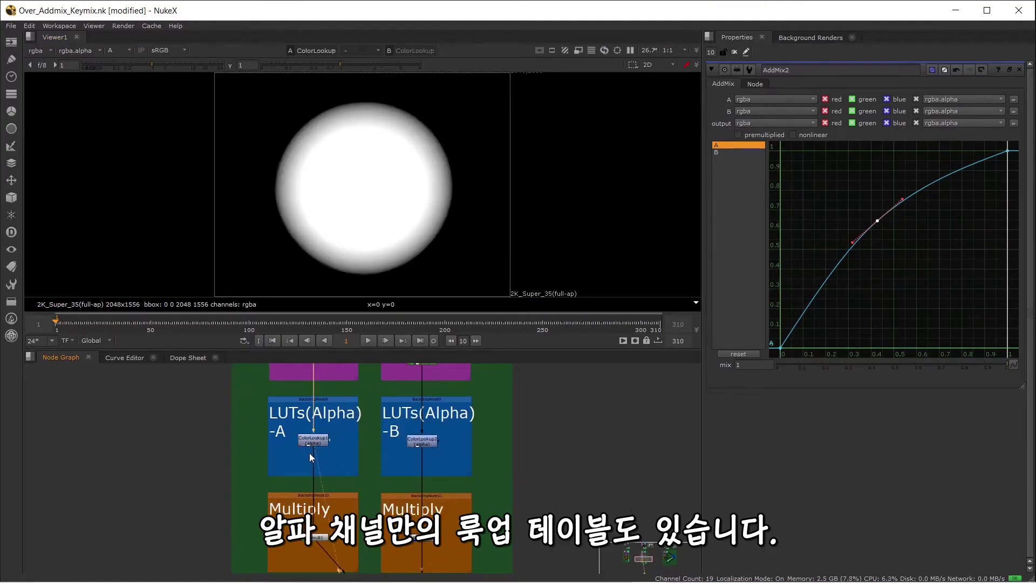
left_click(304, 442)
scroll(422, 440, "up", 5)
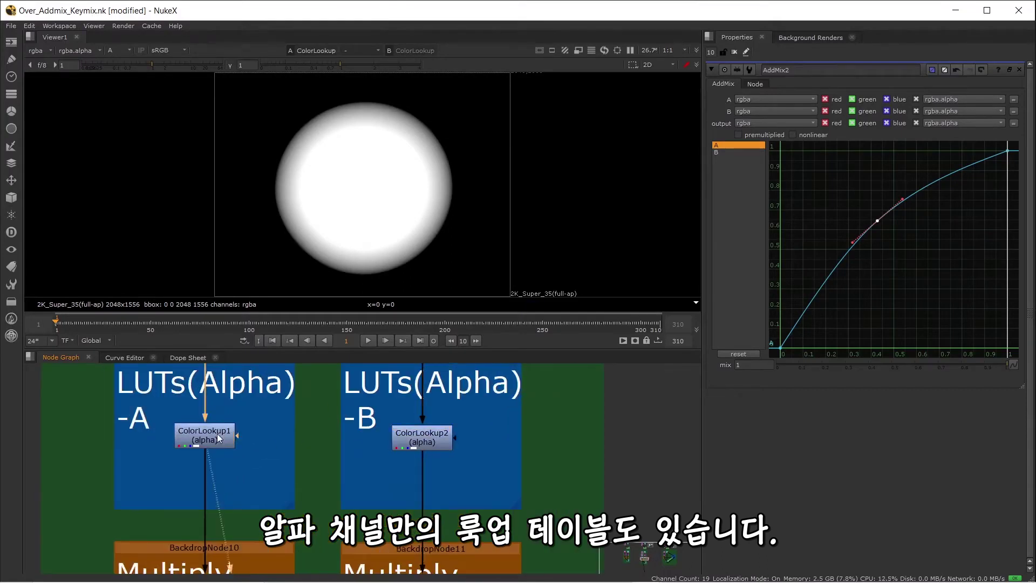
left_click(425, 441)
key("1")
left_click(354, 474)
scroll(289, 466, "down", 3)
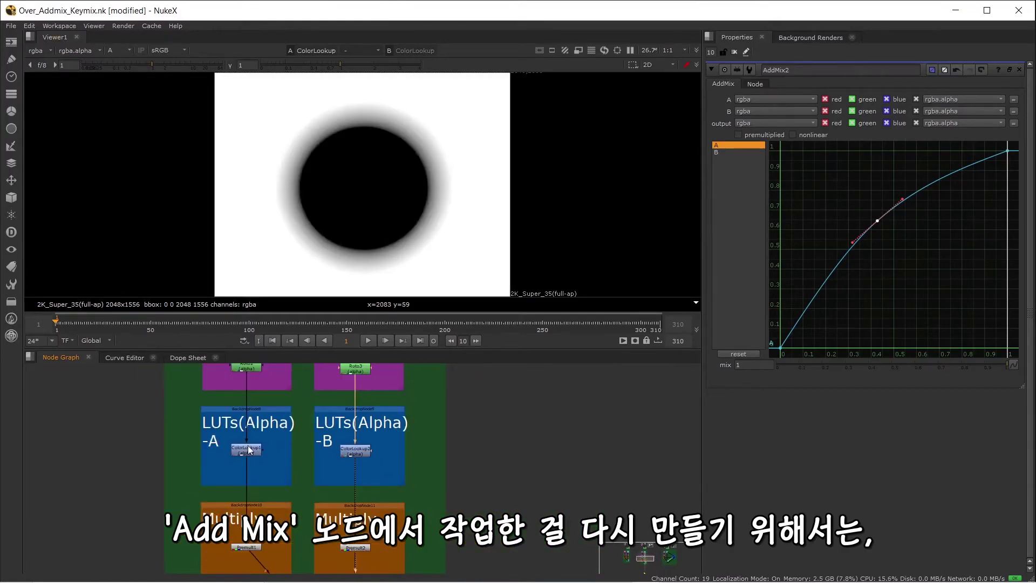
left_click(250, 449)
key("1")
Copy the A curve of the AddMix2 node using Copy Curves
scroll(307, 461, "down", 3)
left_click_drag(296, 376, 378, 458)
left_click_drag(378, 383, 391, 454)
scroll(427, 416, "up", 7)
left_click(383, 468)
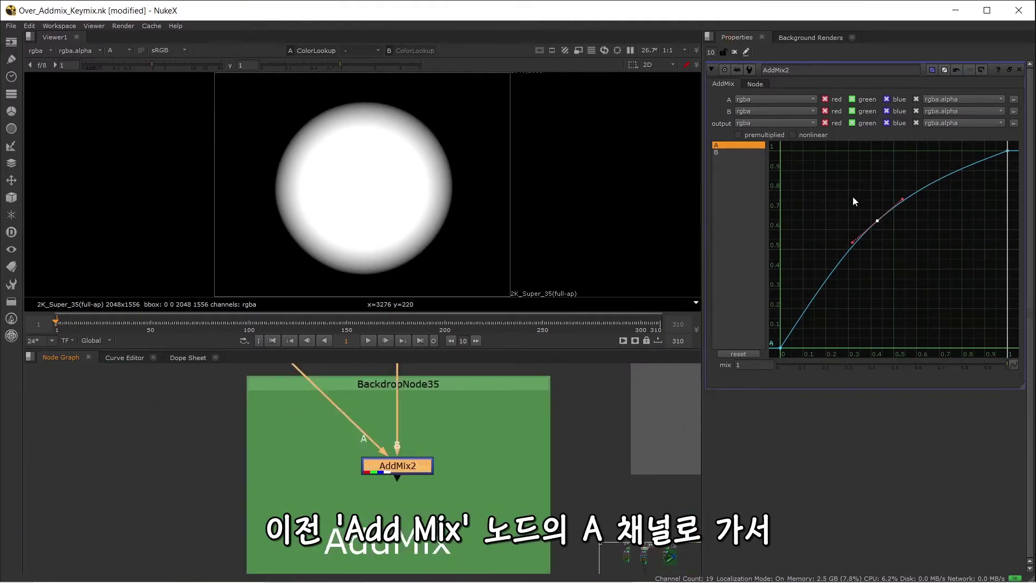
left_click_drag(853, 201, 895, 237)
right_click(878, 222)
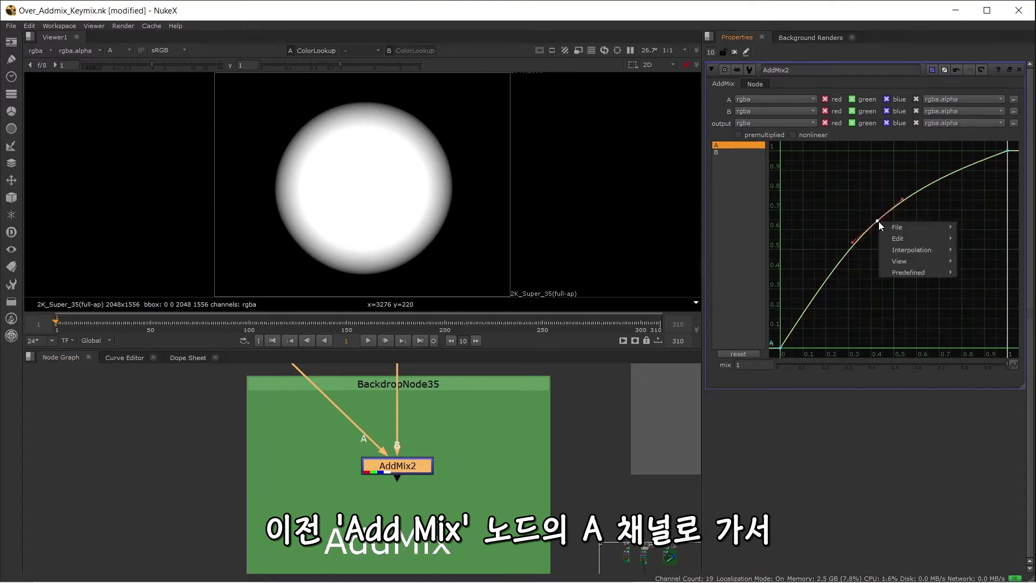
mouse_move(926, 251)
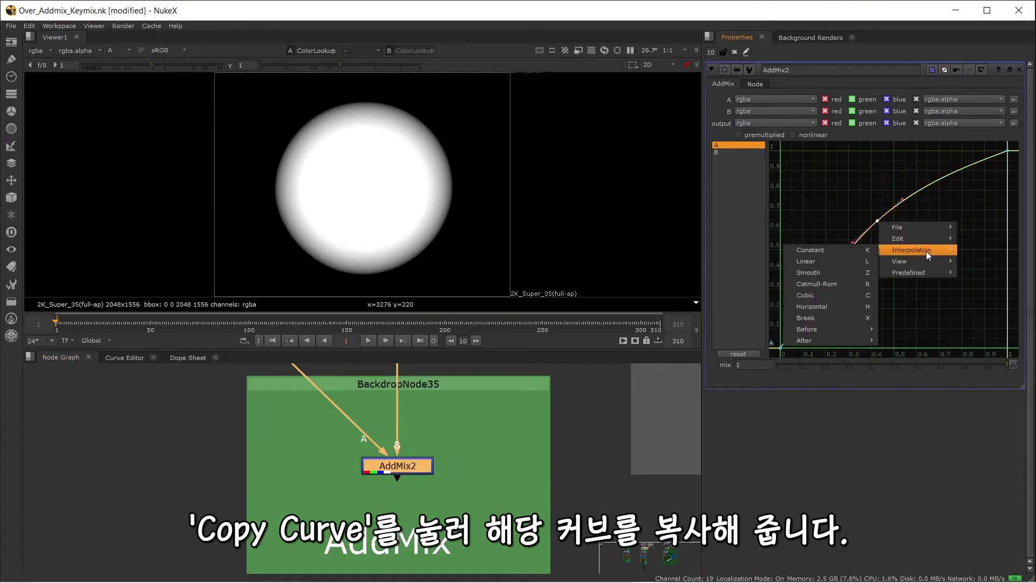
mouse_move(817, 261)
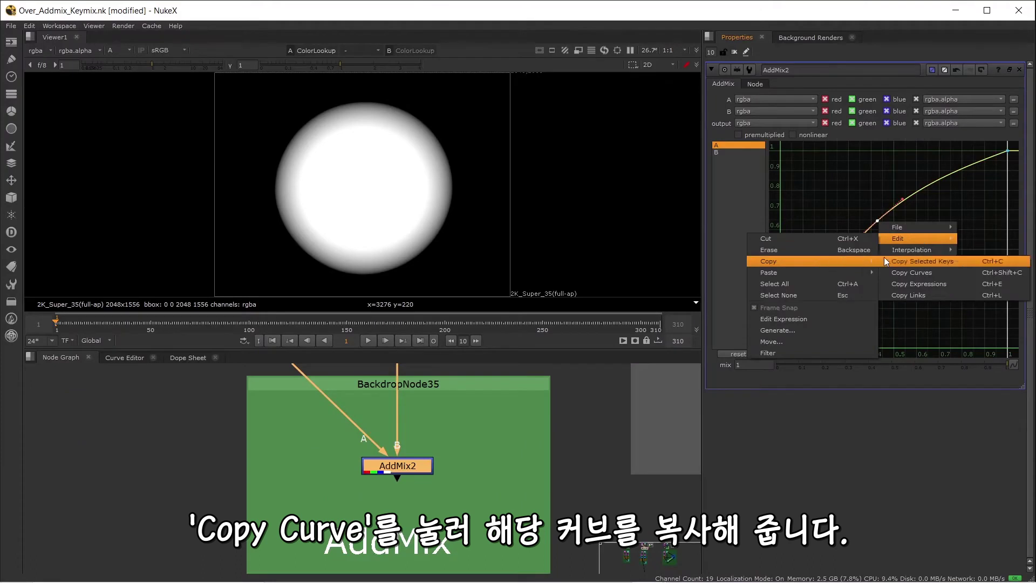
left_click(935, 272)
Paste the copied curve with Paste Absolute onto the alpha curve of ColorLookup1 under LUTs(Alpha)-A
scroll(266, 470, "down", 5)
left_click_drag(312, 479, 348, 372)
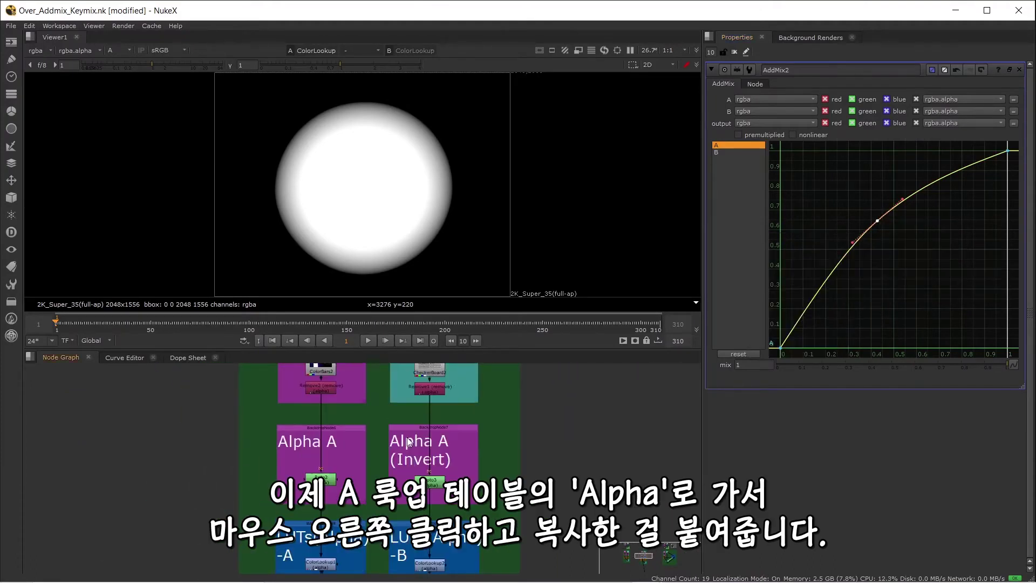
left_click_drag(330, 566, 351, 458)
scroll(352, 458, "up", 3)
double_click(360, 448)
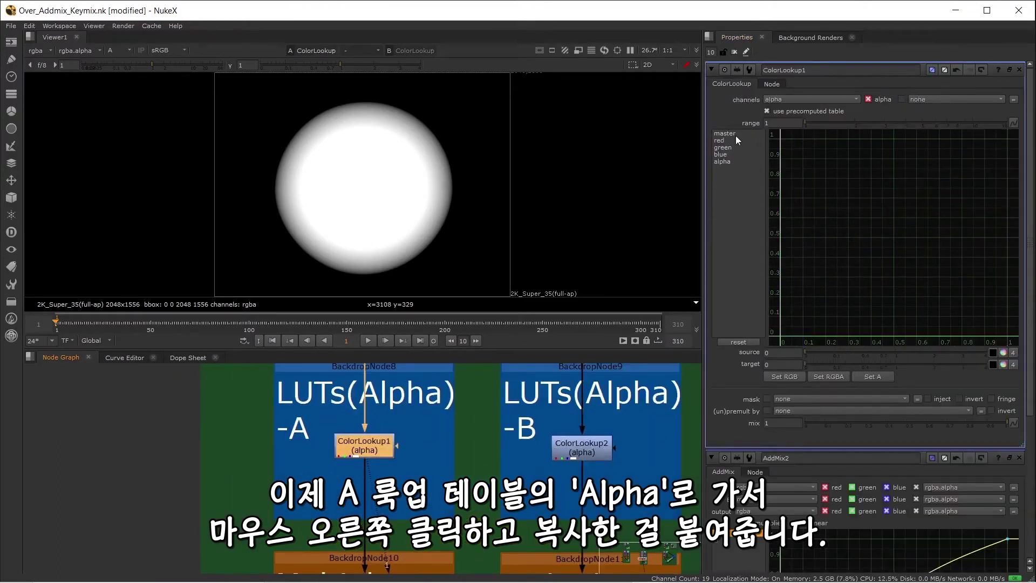
left_click(726, 161)
right_click(914, 225)
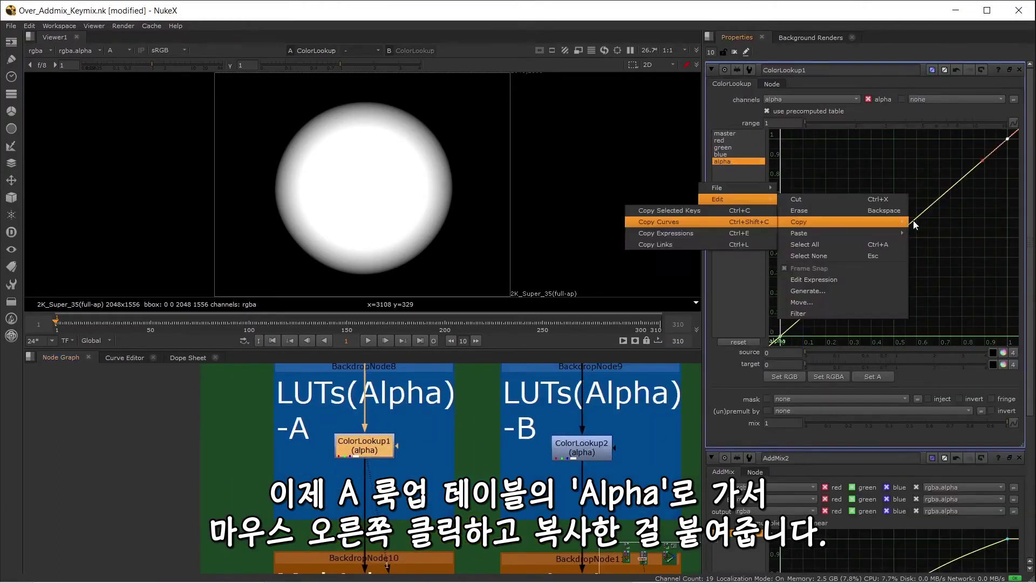
mouse_move(904, 229)
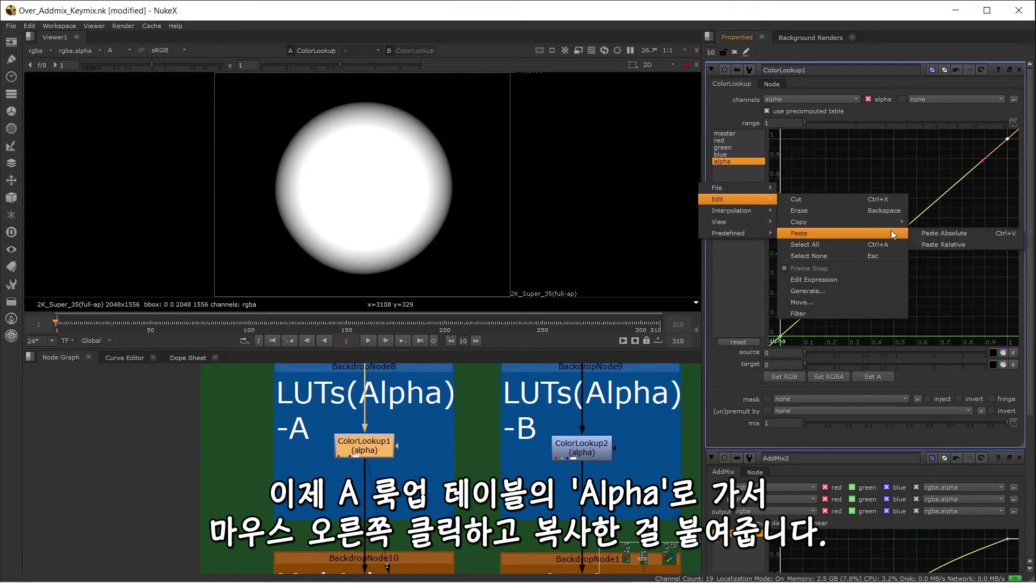
left_click(957, 234)
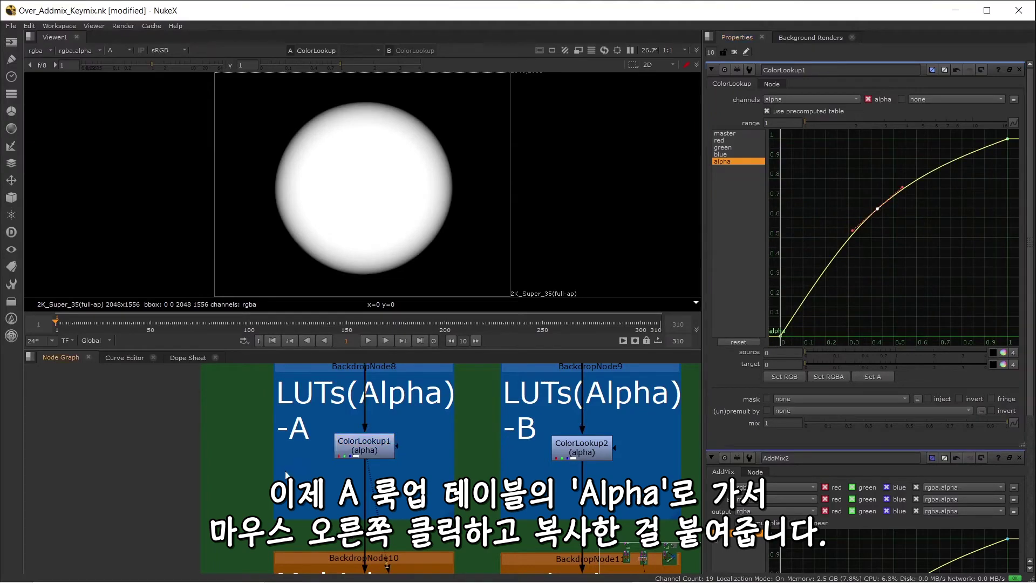
Follow the breakdown through the Multiply nodes and view the result of the Merge2 (plus) node
scroll(354, 432, "down", 5)
scroll(354, 433, "up", 5)
scroll(355, 433, "up", 3)
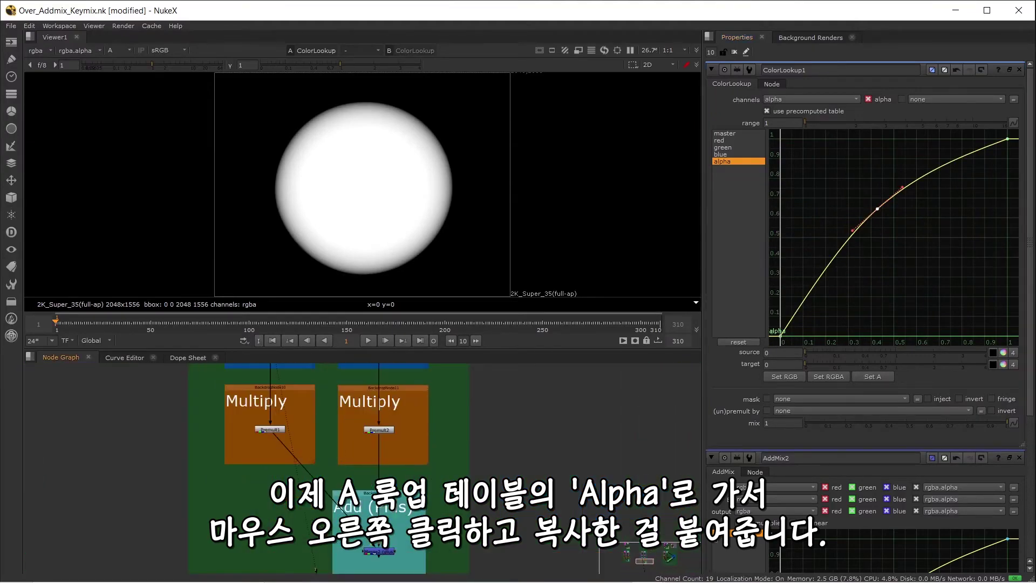
scroll(353, 442, "down", 2)
left_click_drag(352, 444, 362, 481)
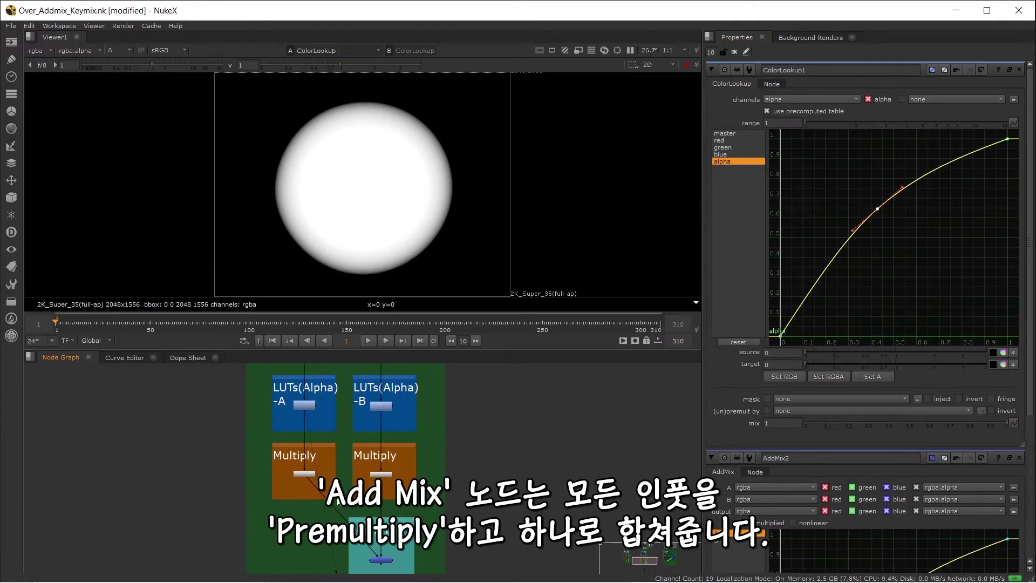
left_click_drag(396, 483, 386, 423)
scroll(394, 504, "up", 4)
left_click(362, 502)
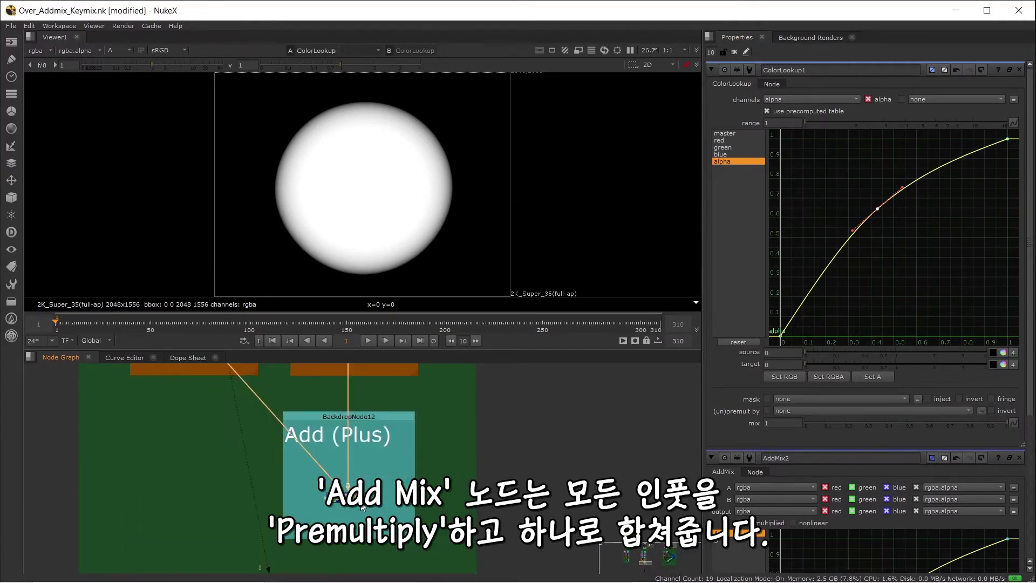
key("1")
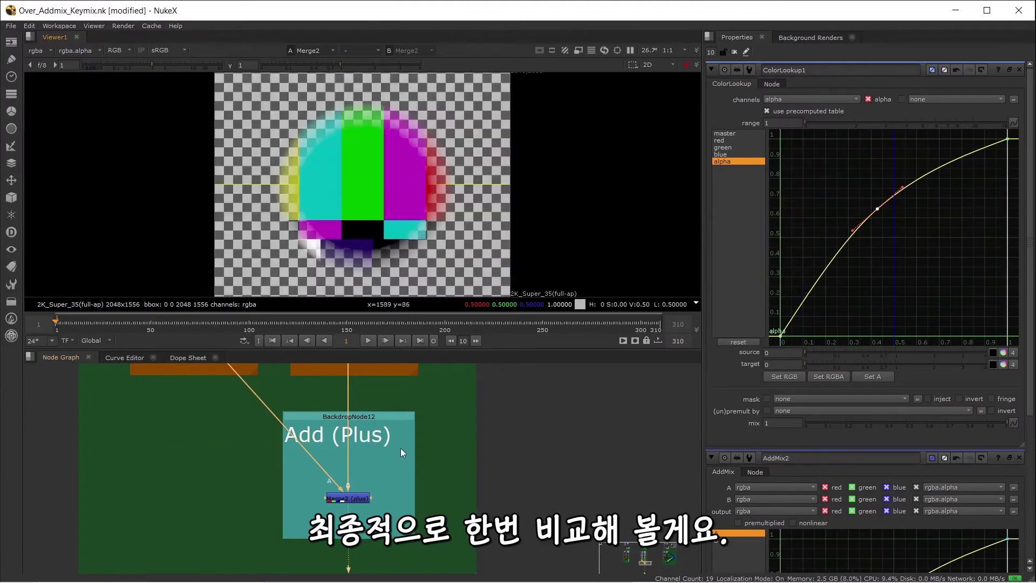
View the output of the AddMix2 node above the breakdown group
scroll(400, 448, "down", 4)
left_click_drag(425, 425, 438, 559)
left_click_drag(442, 367, 452, 560)
left_click_drag(436, 439, 436, 508)
scroll(388, 462, "up", 5)
left_click(400, 460)
key("1")
Compare the Merge2 (plus) result with the AddMix2 output by switching between both viewer inputs up close
left_click_drag(484, 561, 430, 458)
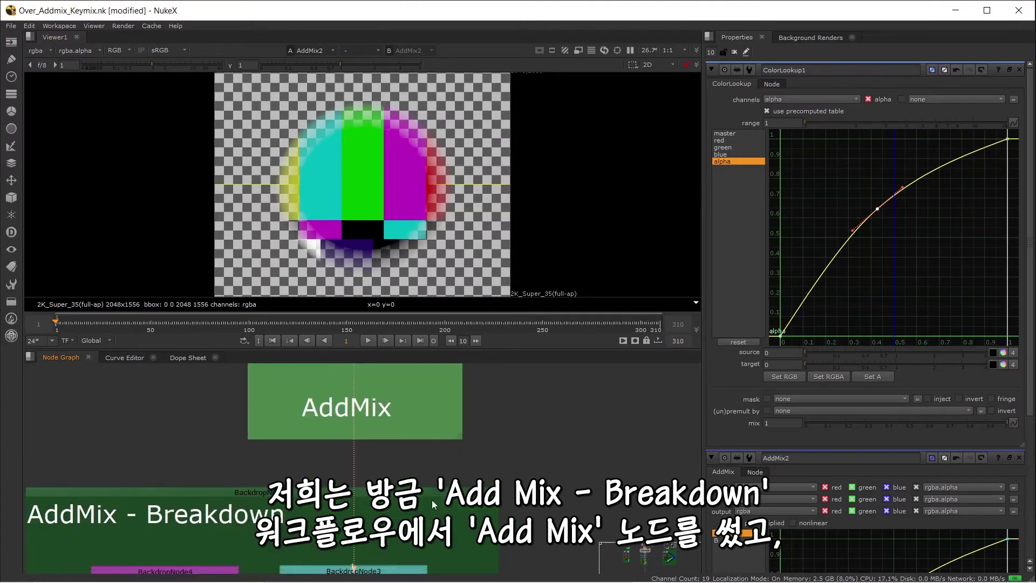
left_click_drag(432, 501, 396, 378)
mouse_move(421, 550)
left_mouse_down()
mouse_move(423, 377)
mouse_move(486, 464)
mouse_move(484, 372)
left_mouse_up()
left_click_drag(483, 564, 482, 423)
left_click(406, 422)
key("1")
scroll(345, 170, "up", 3)
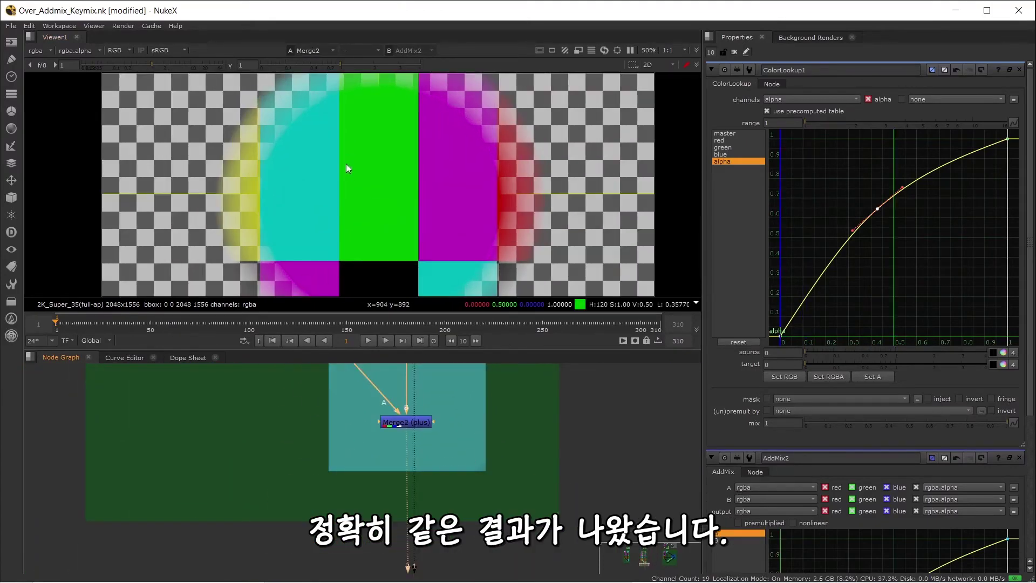
key("2")
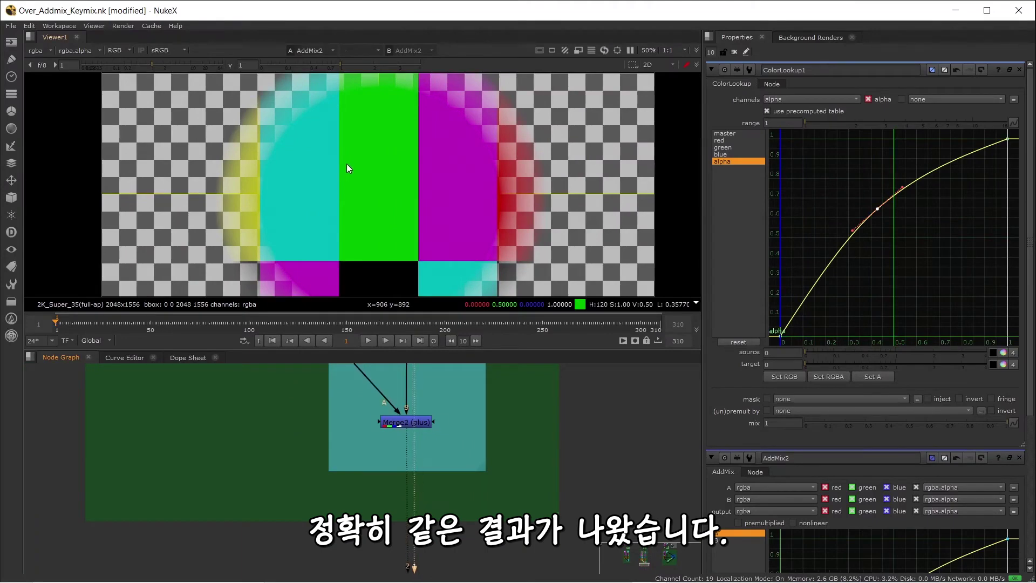
key("1")
Shift the Read1 and Read2 nodes slightly upward in the AddMix Example group
scroll(429, 480, "down", 5)
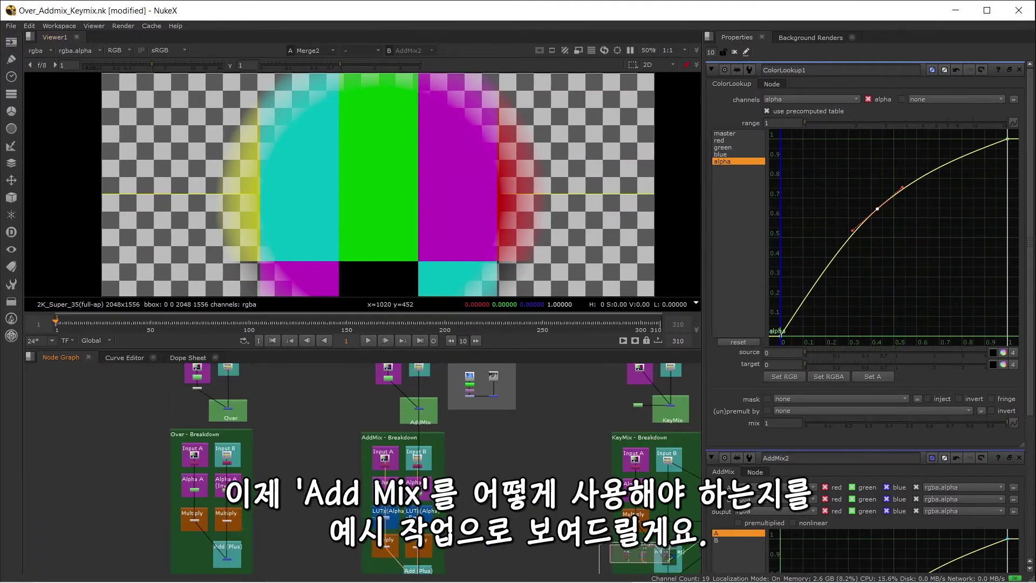
left_click_drag(482, 378, 386, 446)
scroll(385, 448, "up", 6)
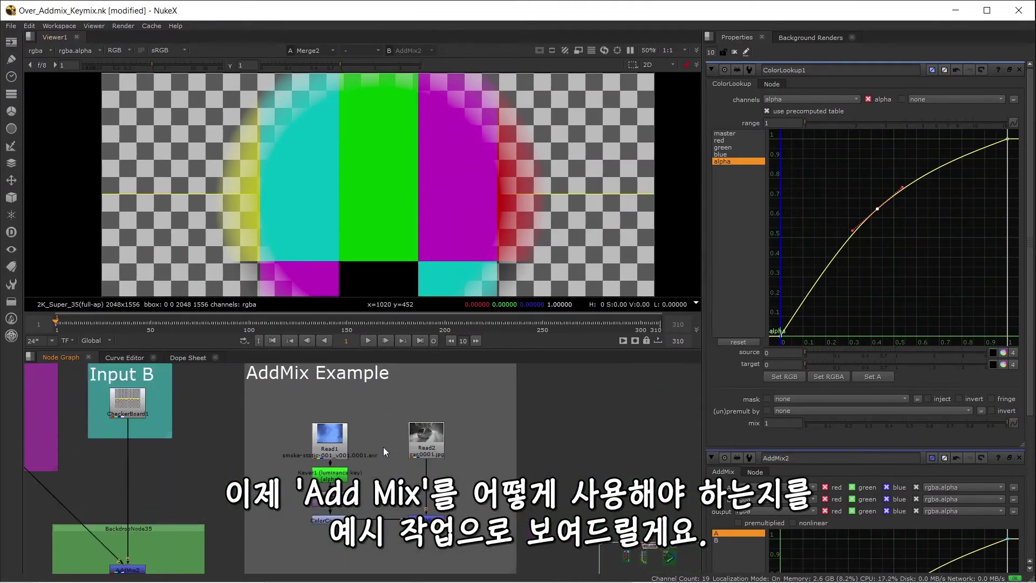
left_click_drag(285, 411, 433, 433)
left_click(449, 469)
left_click(432, 432)
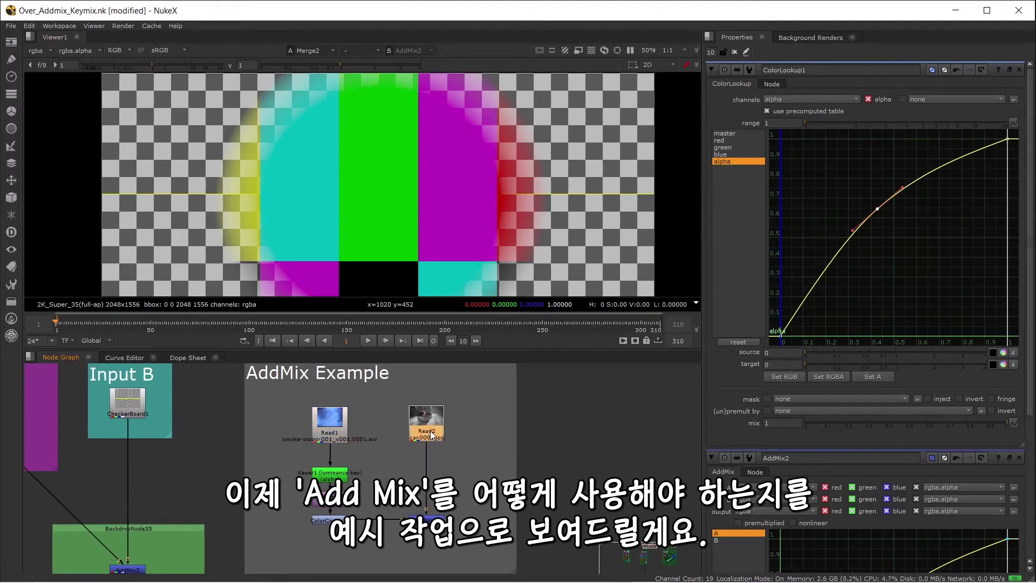
Close all open node properties and view the Read2 car footage in the AddMix Example group
left_click(734, 51)
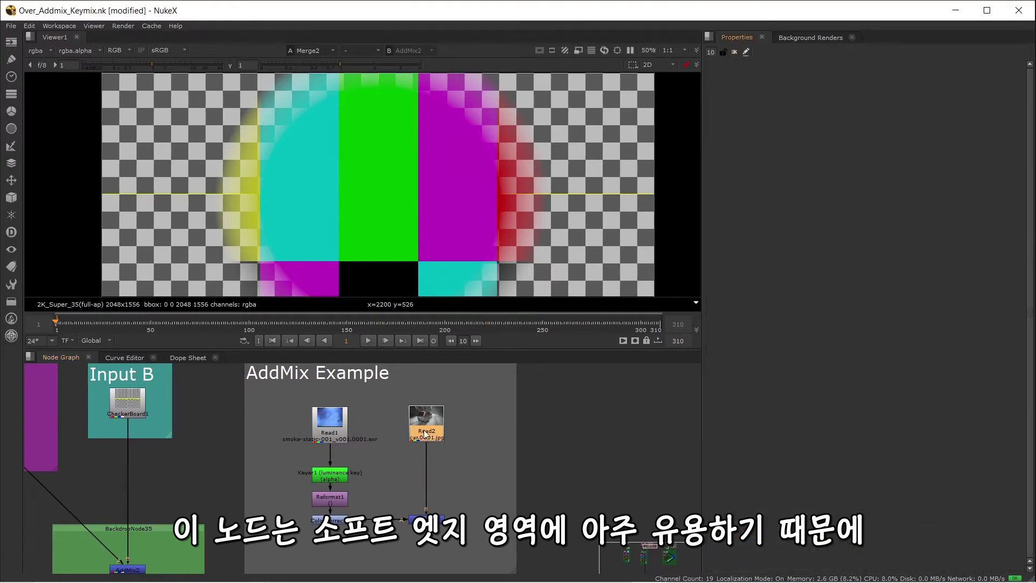
key("1")
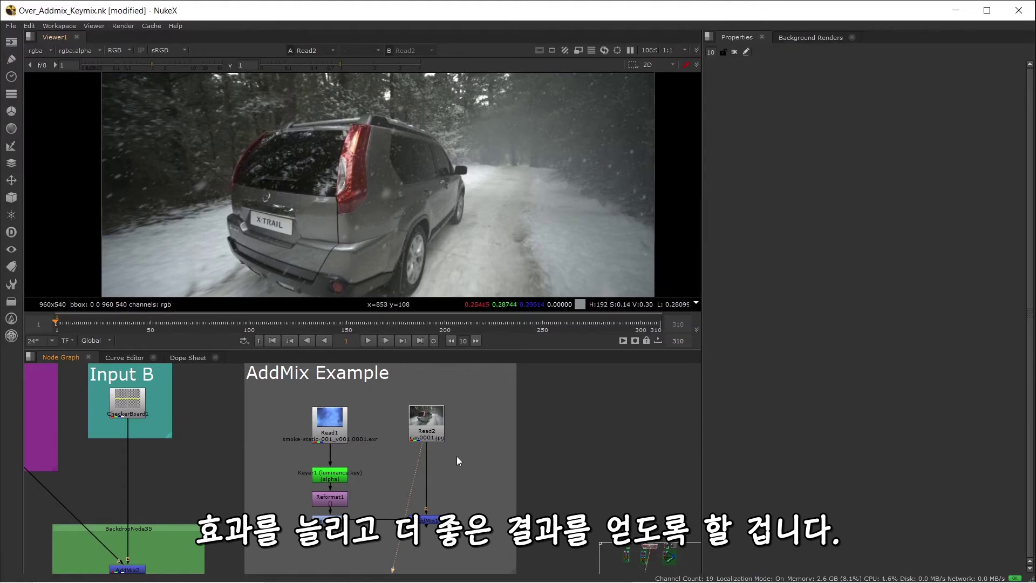
scroll(507, 425, "up", 2)
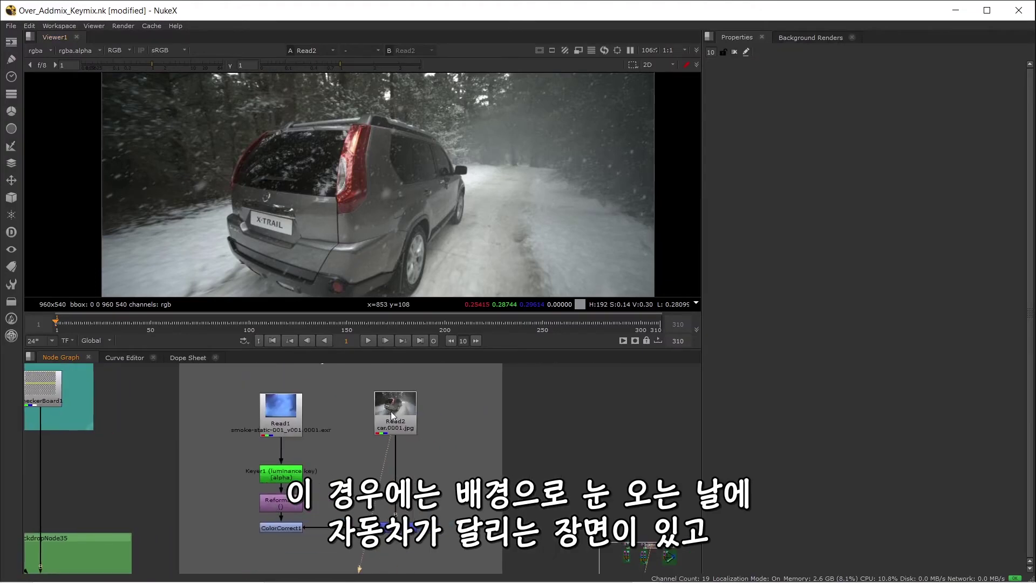
left_click(407, 417)
key("1")
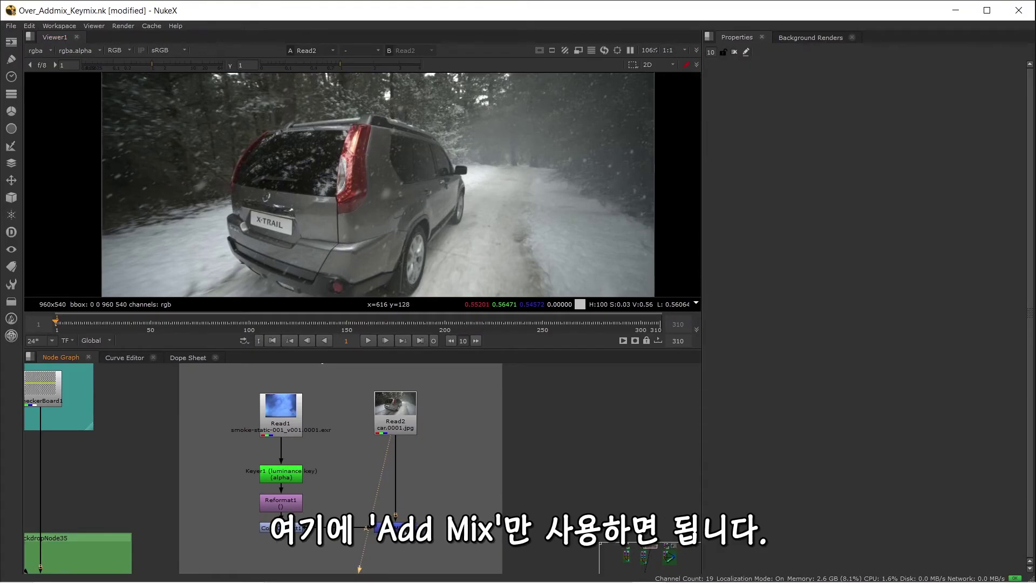
View the AddMix1 composite, and examine the Read1 smoke footage fitted in the viewer
left_click(402, 528)
key("1")
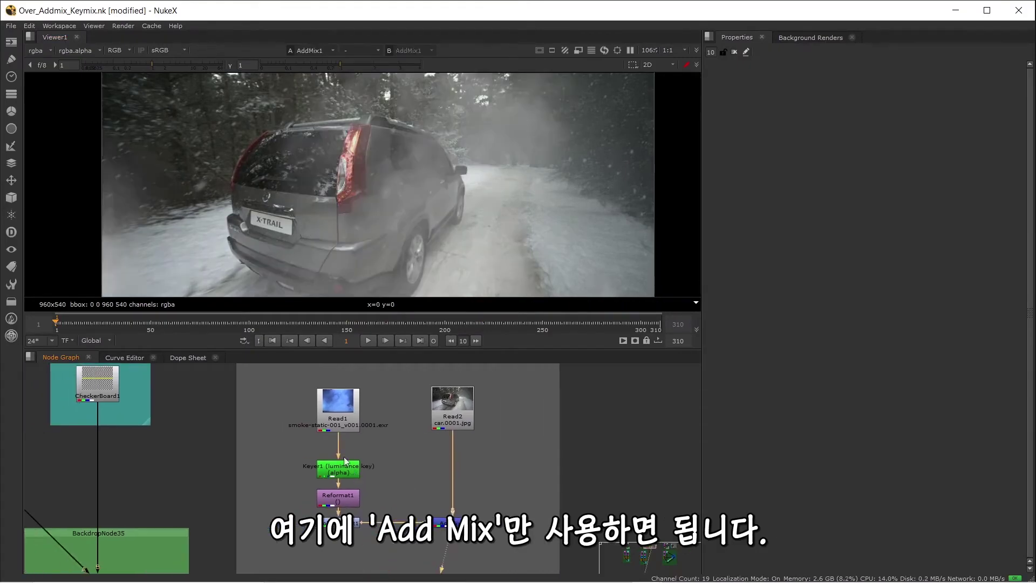
left_click(337, 402)
key("1")
key("f")
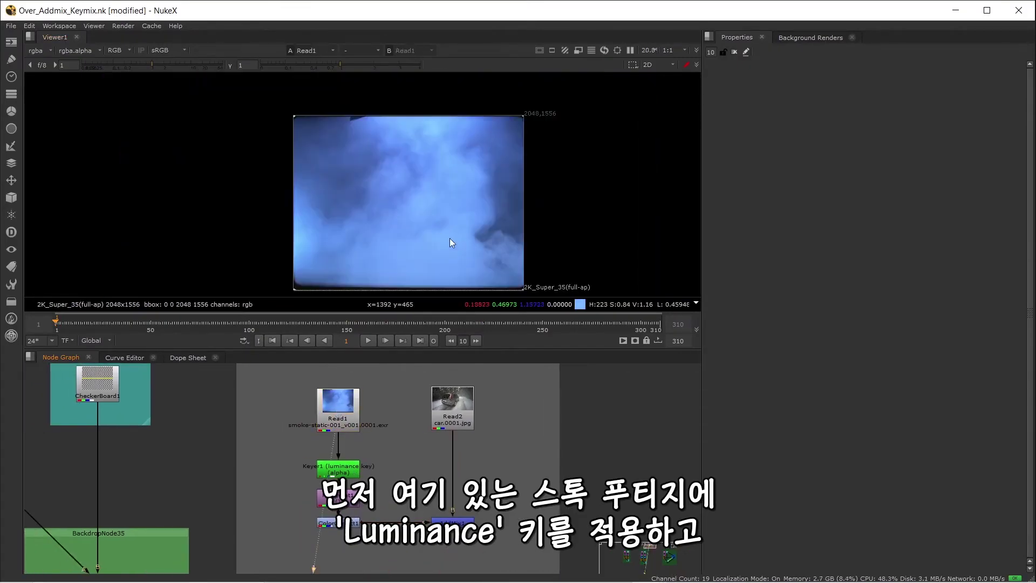
scroll(449, 238, "up", 5)
scroll(424, 192, "down", 2)
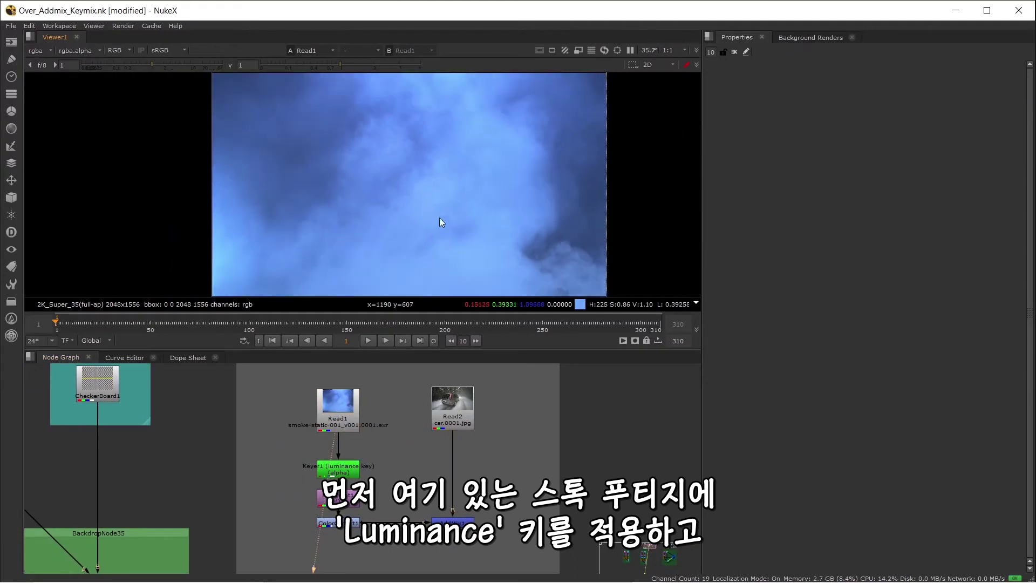
Inspect the smoke's alpha channel at the Keyer1, Reformat1 and ColorCorrect1 nodes
left_click(350, 467)
key("1")
key("a")
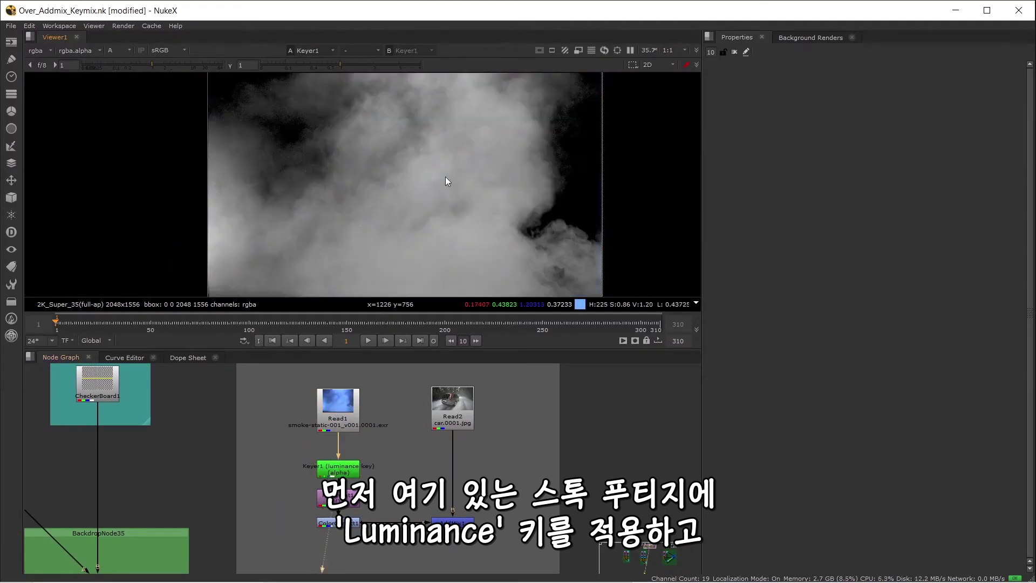
left_click(348, 500)
key("1")
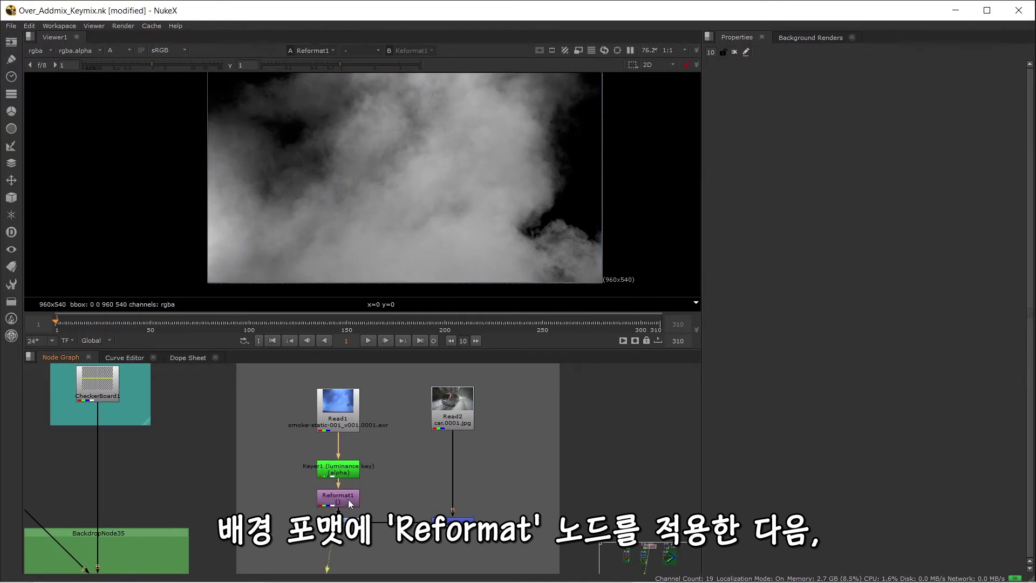
left_click(390, 487)
key("1")
View the AddMix1 composite of the smoke over the car and open that node's properties
left_click(453, 521)
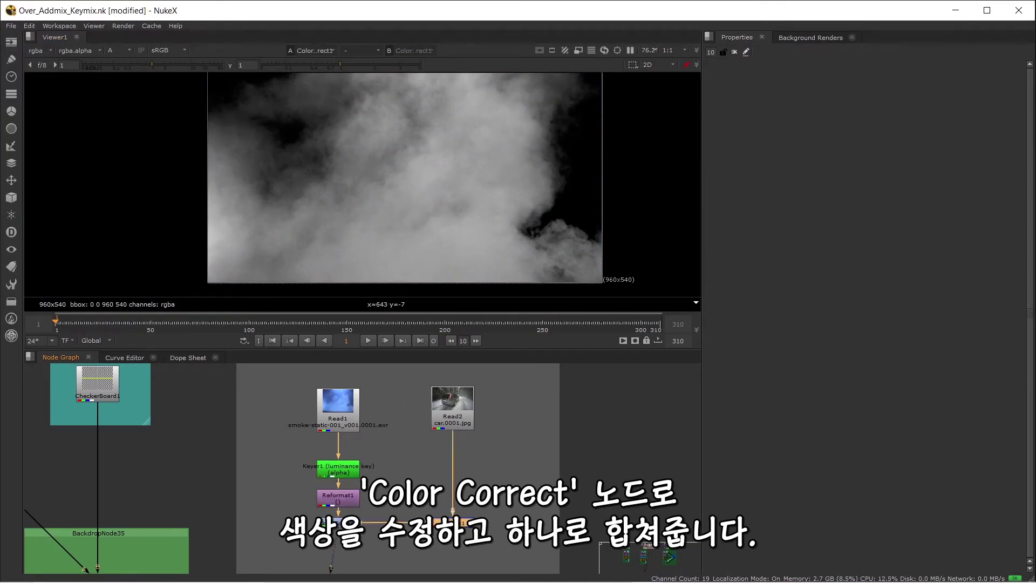
key("1")
scroll(389, 177, "up", 1)
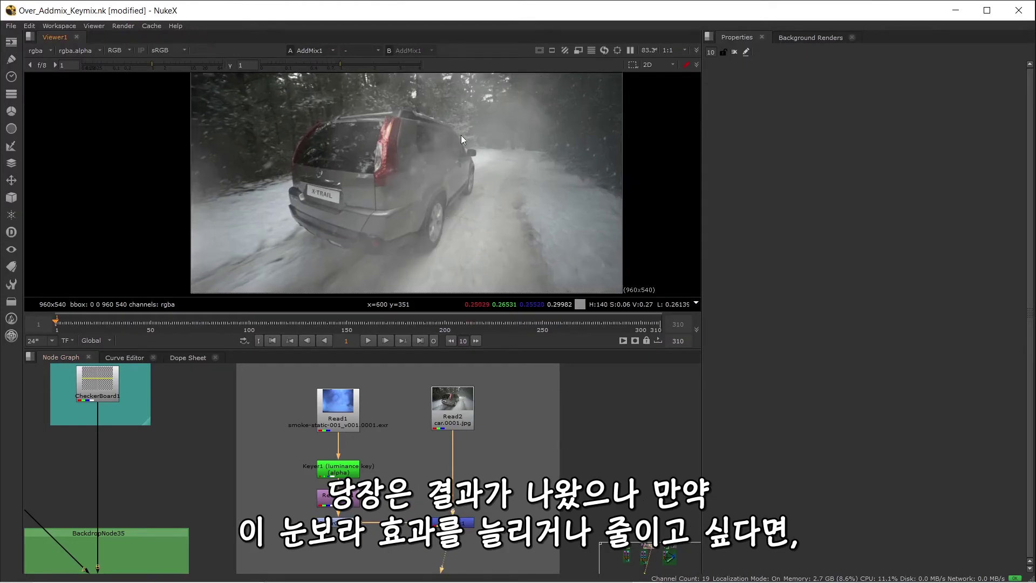
double_click(458, 523)
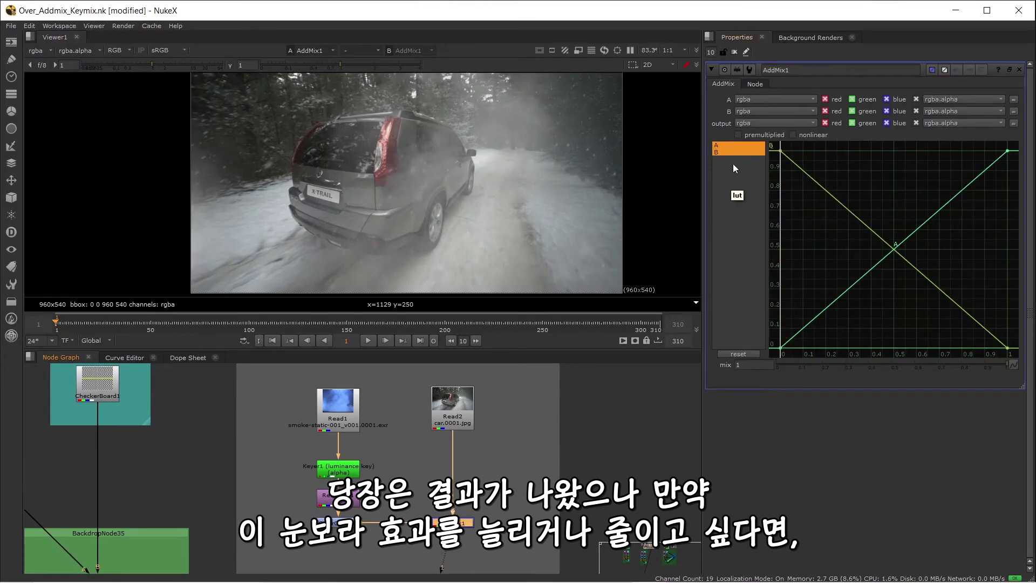
Add a control point to AddMix1's A curve and raise it to about x 0.52, y 0.57
left_click(730, 145)
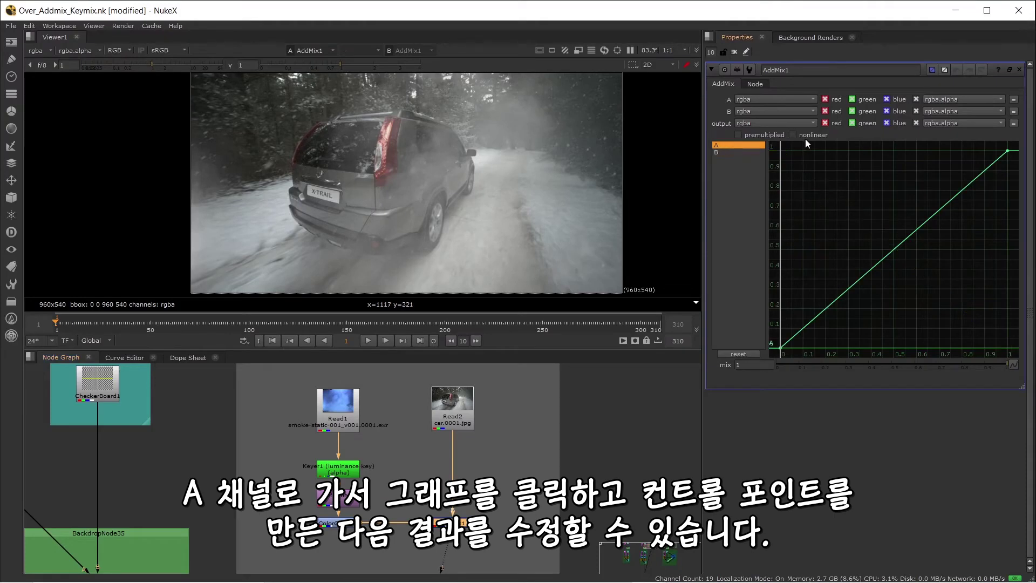
left_click(901, 244, "ctrl+alt")
mouse_move(902, 245)
left_mouse_down()
mouse_move(885, 212)
mouse_move(927, 254)
mouse_move(888, 205)
mouse_move(906, 232)
mouse_move(895, 254)
mouse_move(937, 272)
mouse_move(892, 237)
mouse_move(933, 240)
mouse_move(882, 212)
mouse_move(885, 245)
mouse_move(887, 233)
mouse_move(866, 232)
mouse_move(888, 225)
mouse_move(909, 240)
mouse_move(884, 218)
mouse_move(876, 240)
mouse_move(899, 243)
mouse_move(885, 237)
mouse_move(879, 254)
mouse_move(893, 231)
mouse_move(849, 237)
mouse_move(909, 253)
mouse_move(901, 226)
mouse_move(887, 253)
mouse_move(894, 230)
mouse_move(928, 267)
mouse_move(898, 235)
left_mouse_up()
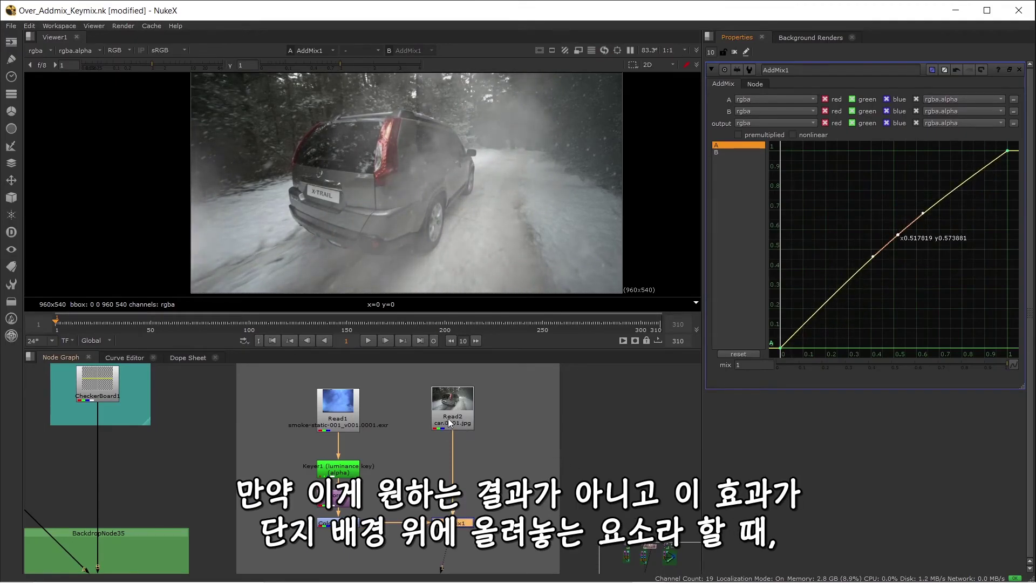
Add a control point to AddMix1's B curve, raise it to about x 0.57, y 0.71, and redisplay the A curve
left_click_drag(481, 486, 419, 460)
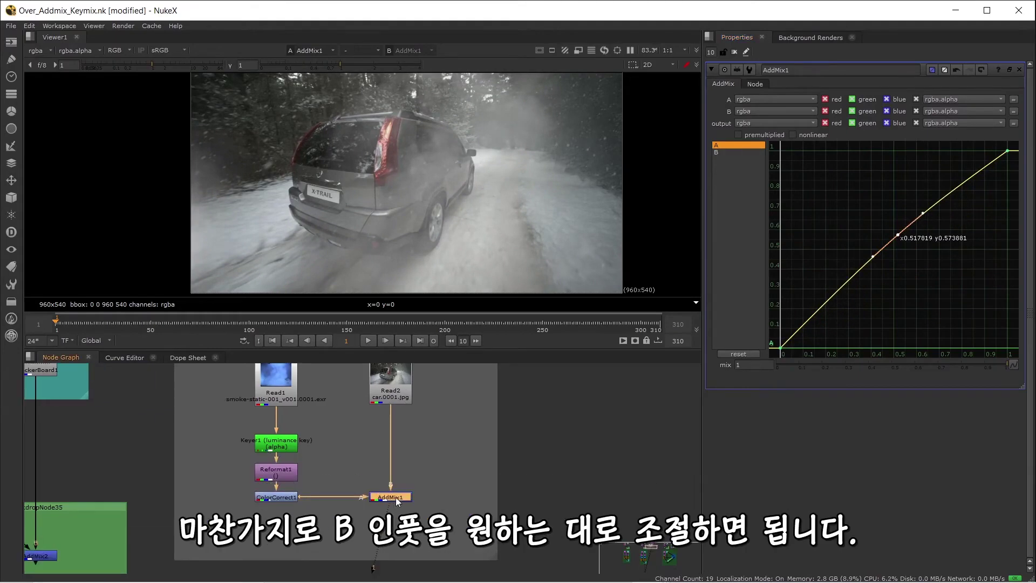
left_click(719, 151)
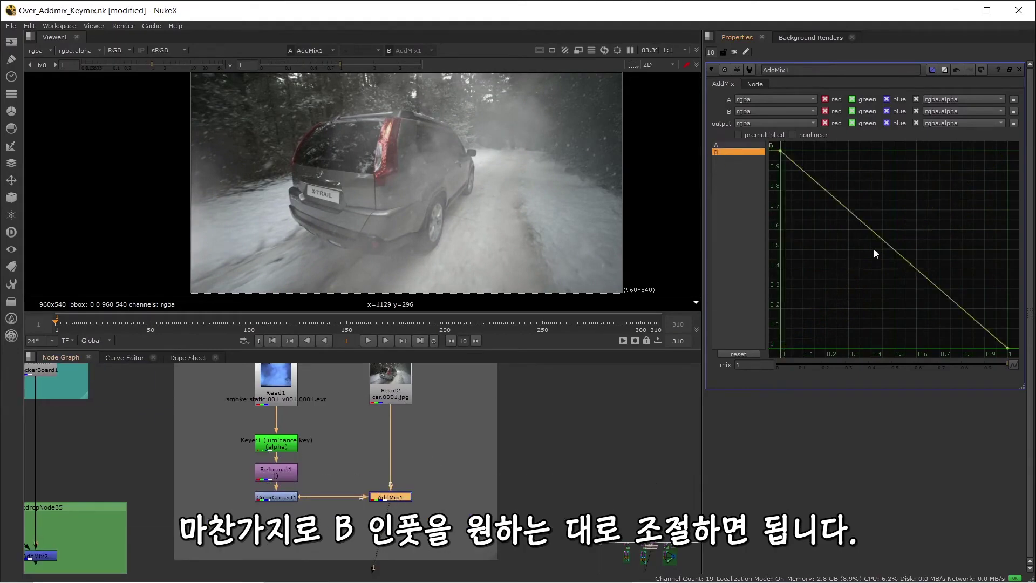
left_click(898, 251, "ctrl+alt")
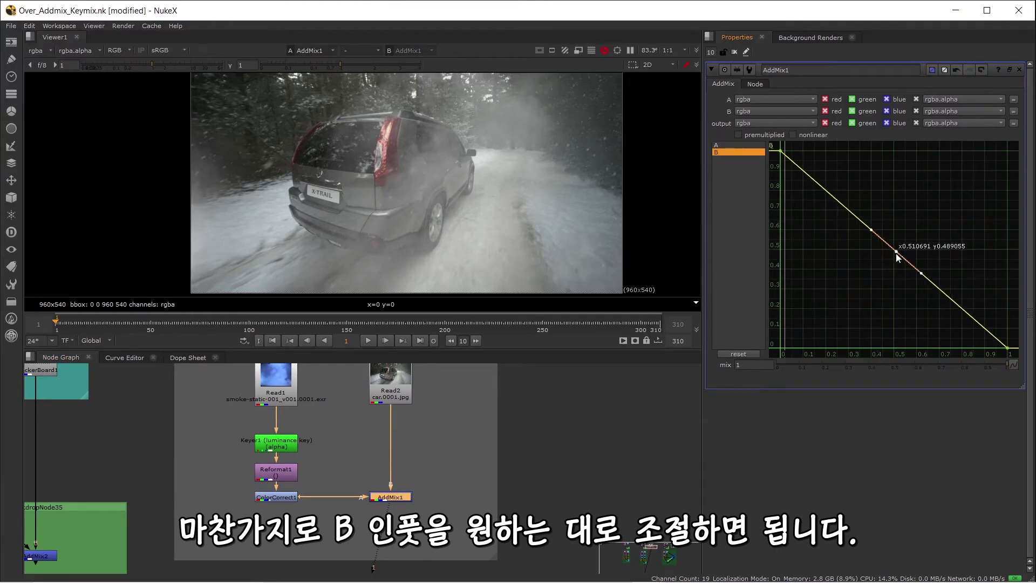
left_click_drag(897, 251, 908, 208)
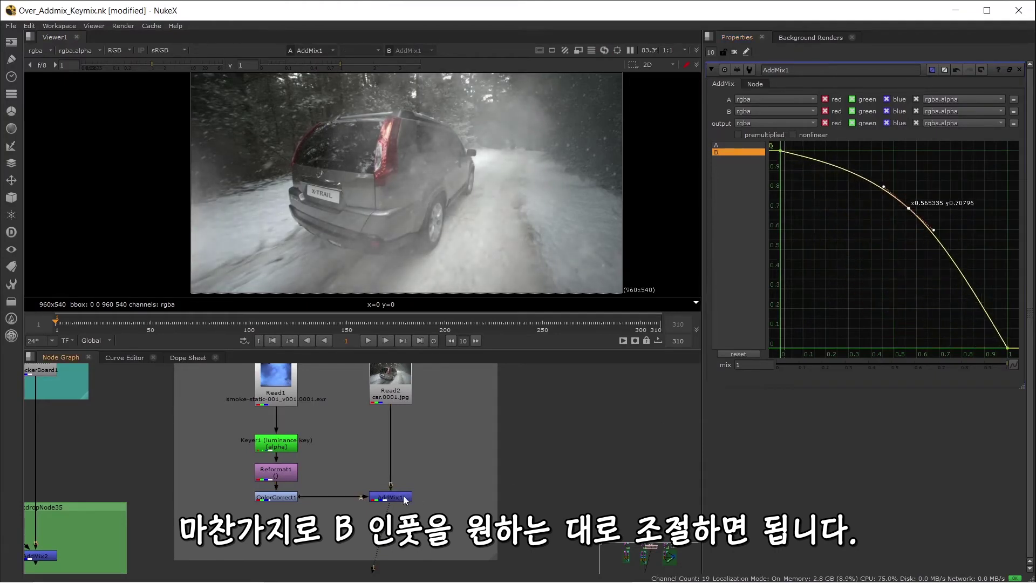
left_click(728, 145)
left_click(525, 431)
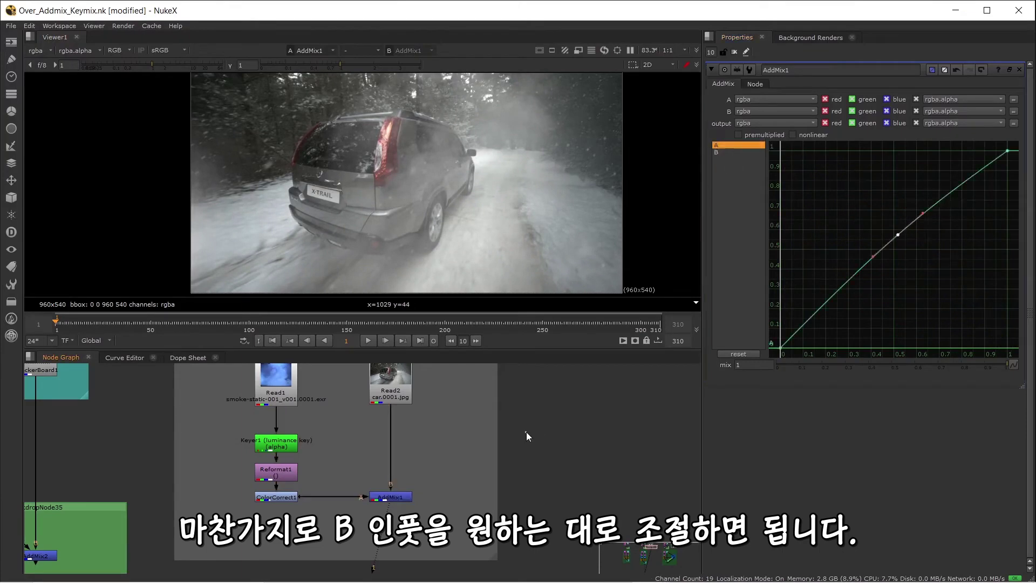
View the Input B checkerboard and the Input A color bars feeding the KeyMix group
scroll(426, 443, "down", 3)
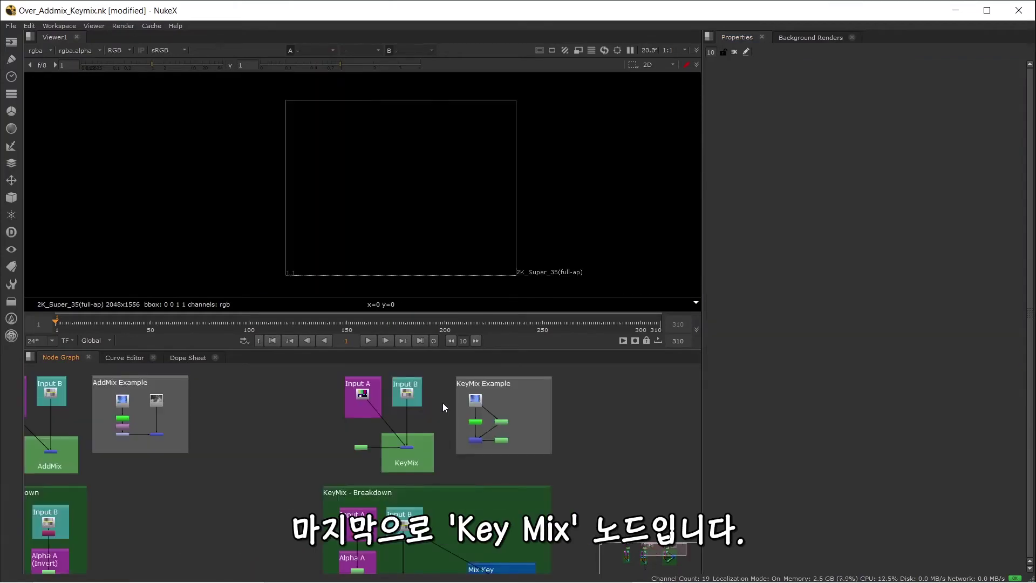
left_click_drag(423, 415, 482, 453)
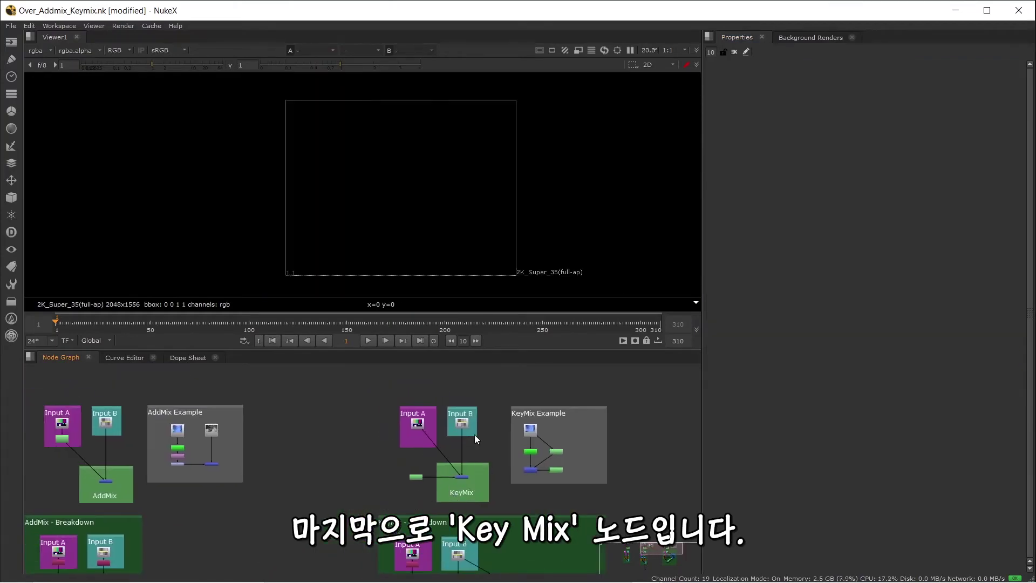
scroll(474, 435, "up", 4)
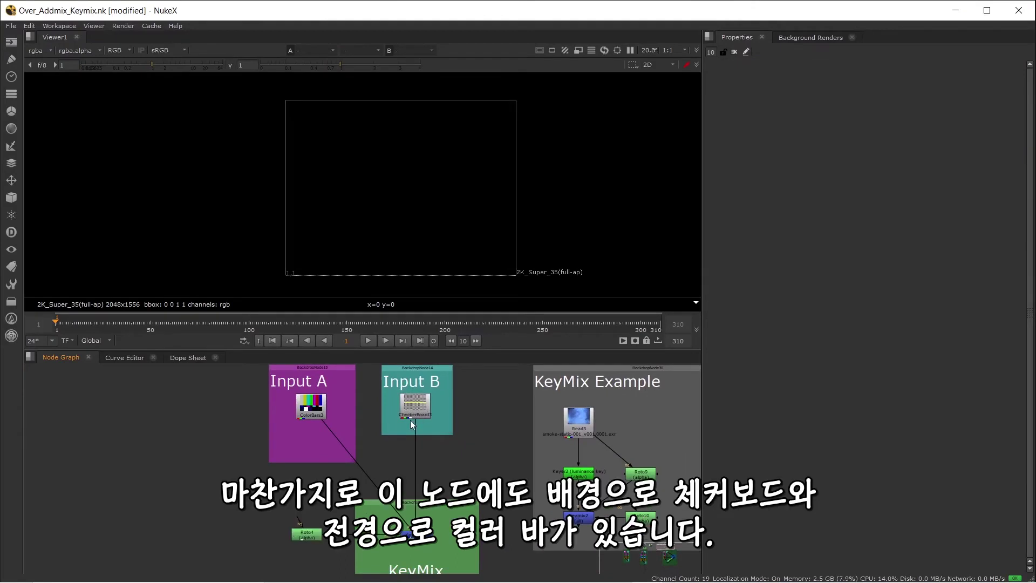
left_click(416, 412)
key("1")
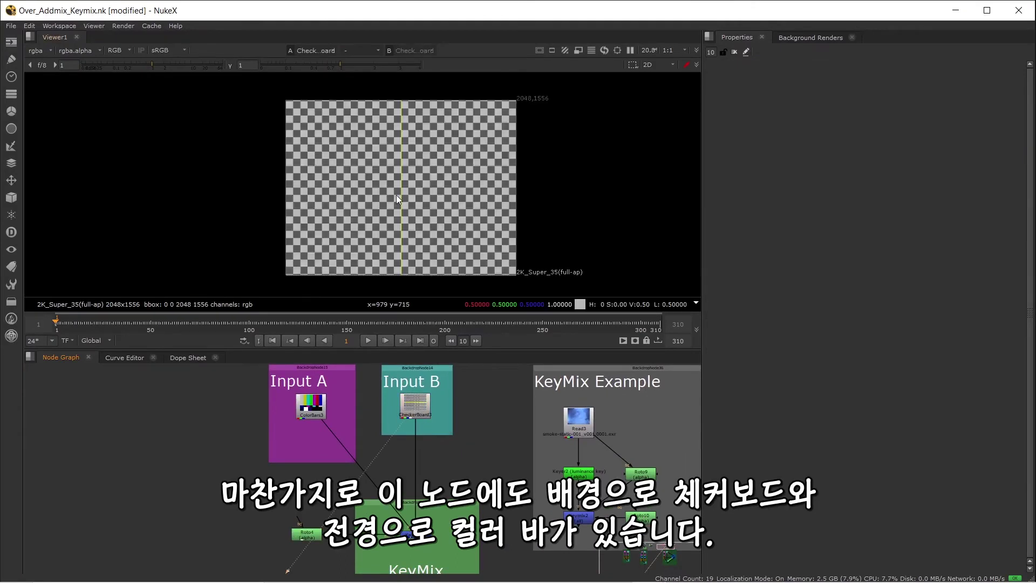
left_click(311, 415)
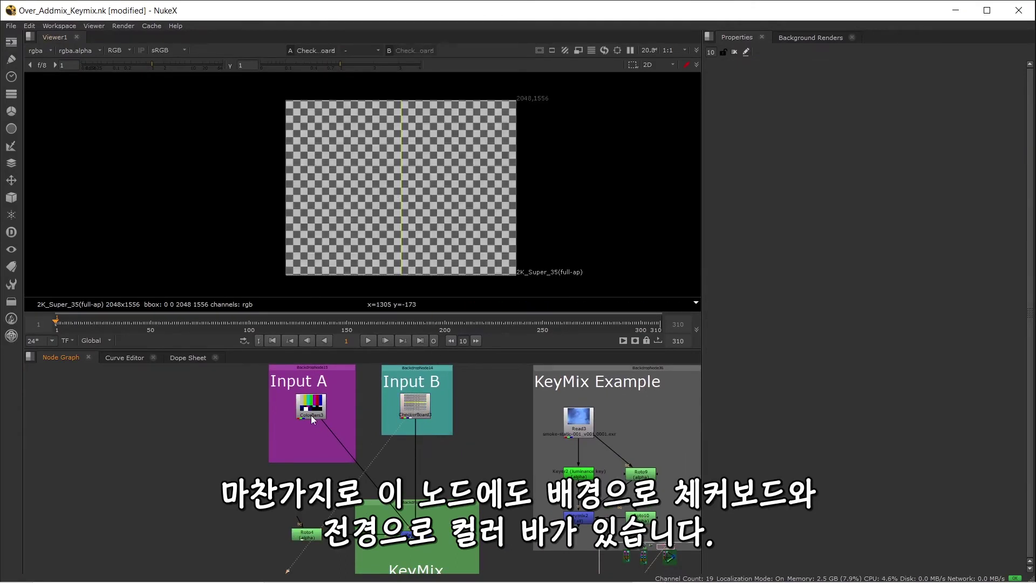
key("1")
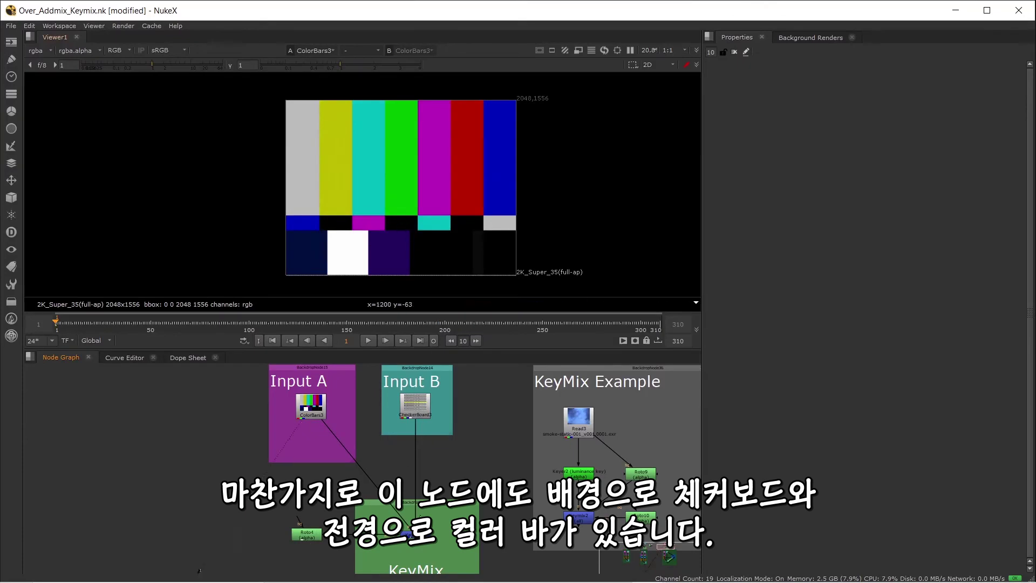
Open the properties of the Keymix1 node
scroll(416, 502, "up", 3)
left_click_drag(408, 566, 447, 485)
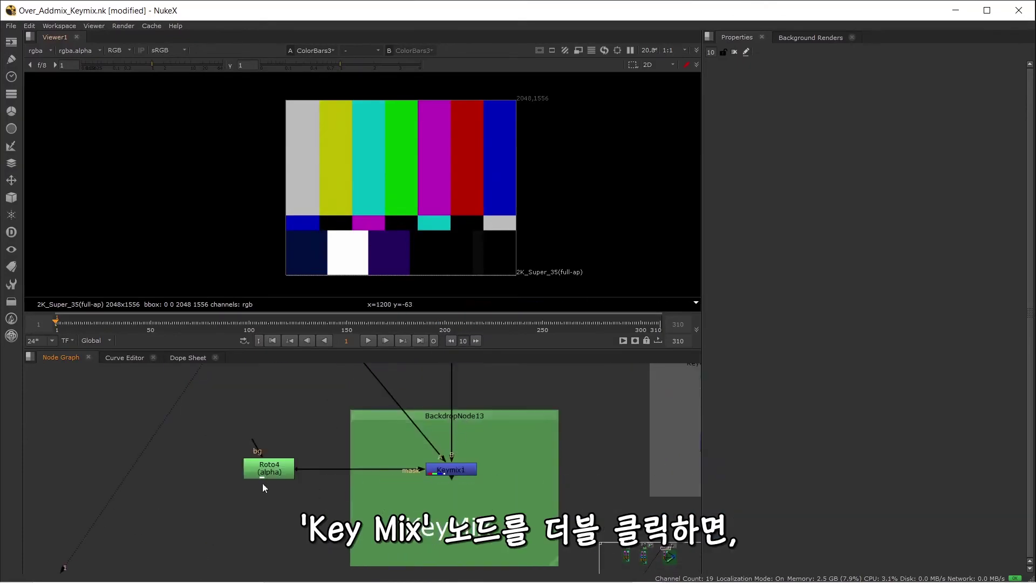
double_click(451, 471)
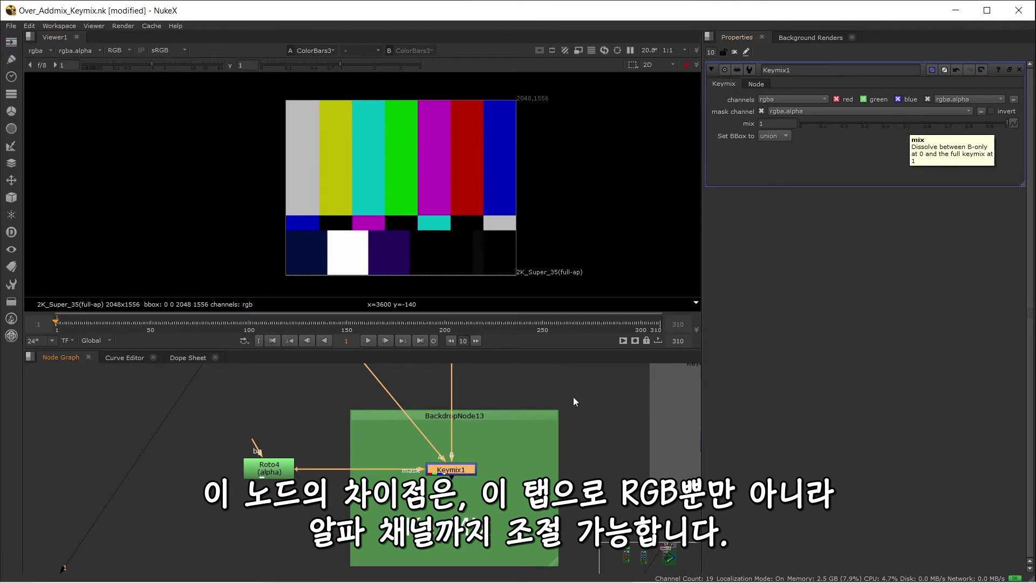
Inspect the alpha channels of the Input B checkerboard and the Input A color bars in the KeyMix group
scroll(529, 427, "down", 3)
left_click_drag(531, 425, 500, 474)
left_click(481, 432)
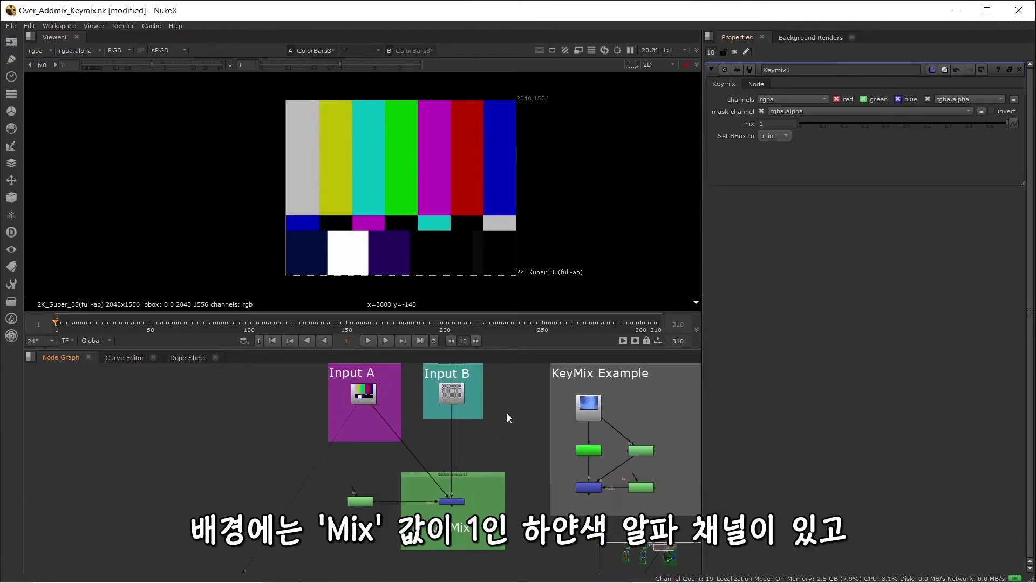
left_click(451, 397)
key("1")
key("a")
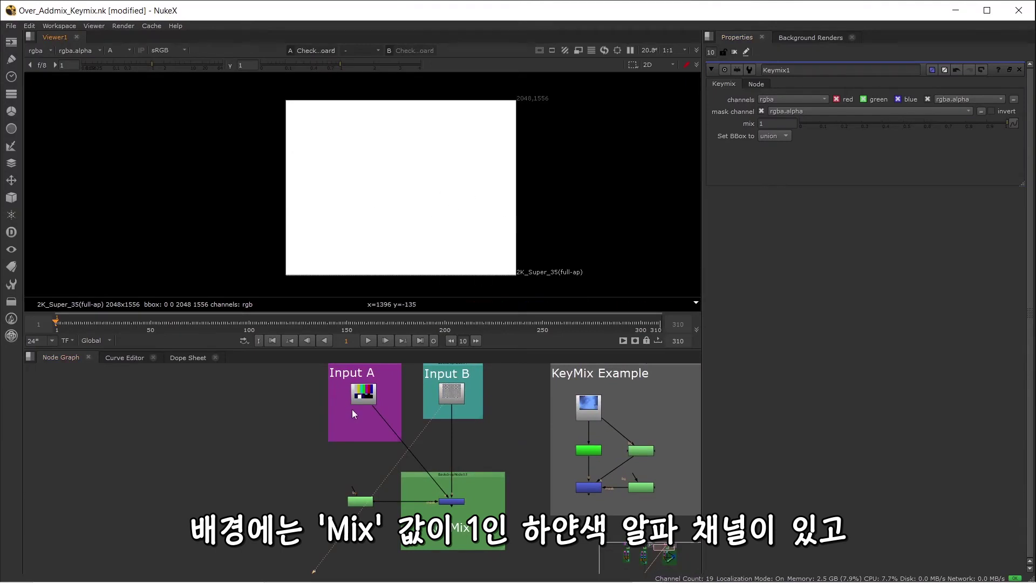
left_click(366, 395)
key("1")
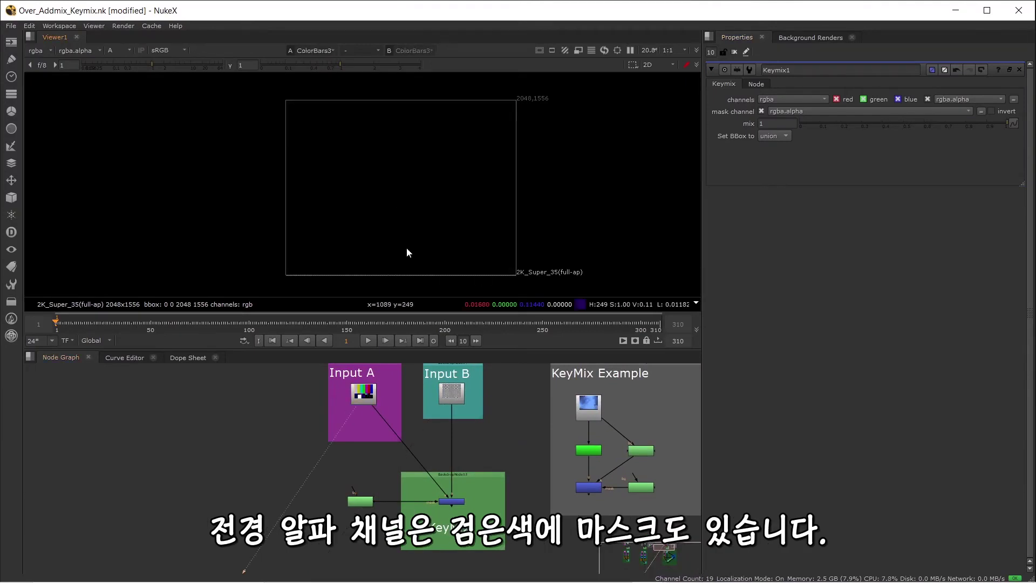
View the alpha of the Roto4 mask and the Keymix1 composite in full color
scroll(375, 505, "up", 3)
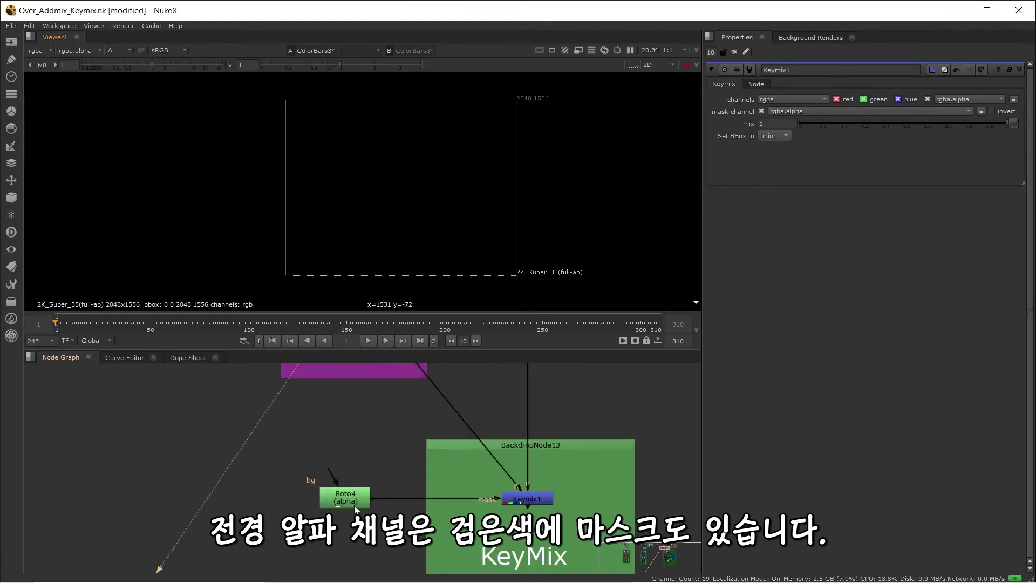
left_click(348, 502)
key("1")
left_click_drag(478, 477, 341, 469)
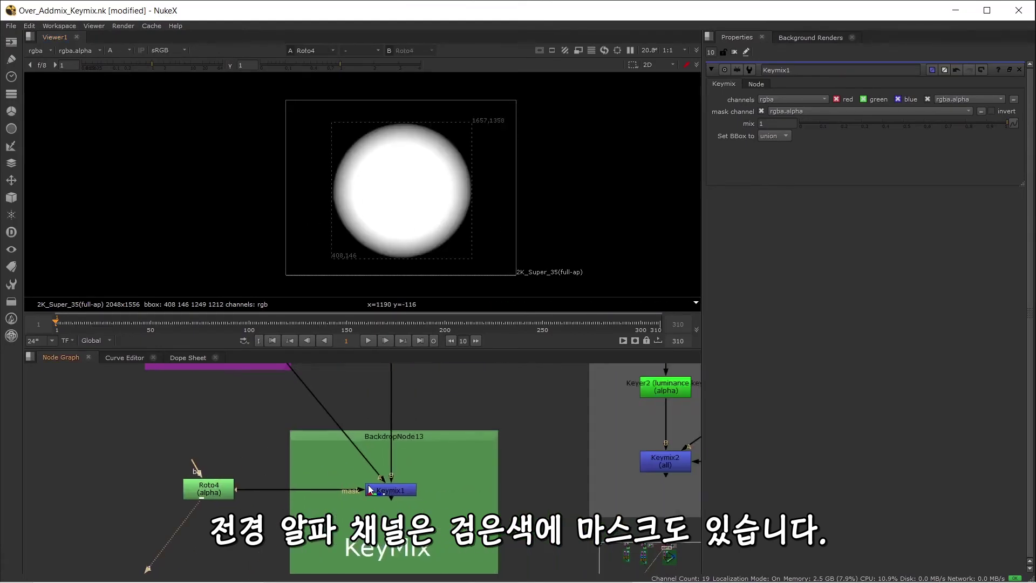
left_click(383, 492)
key("1")
key("a")
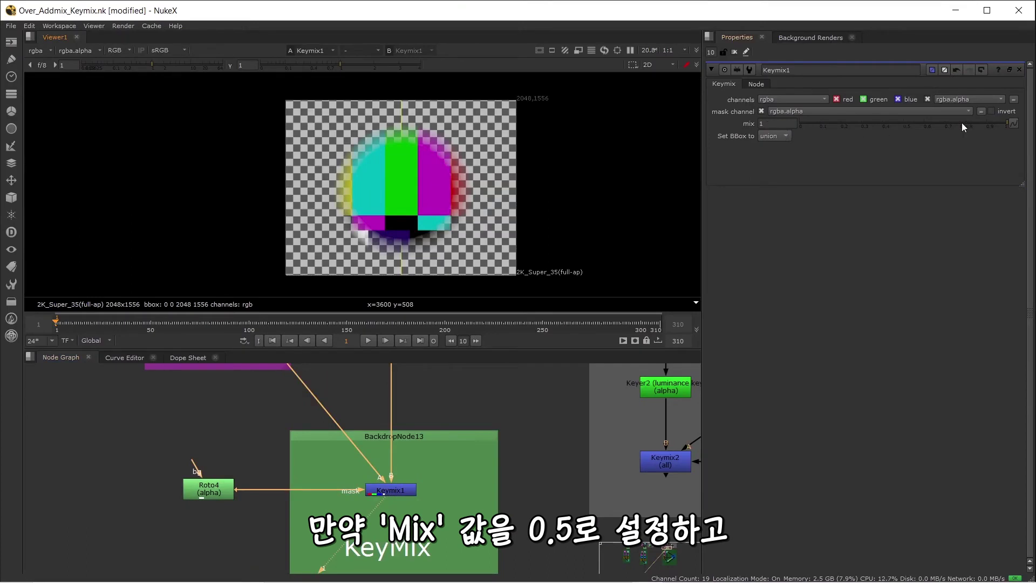
Set Keymix1's mix to 0.5 and inspect its alpha channel before returning to full color
left_click_drag(961, 121, 902, 124)
left_click(470, 428)
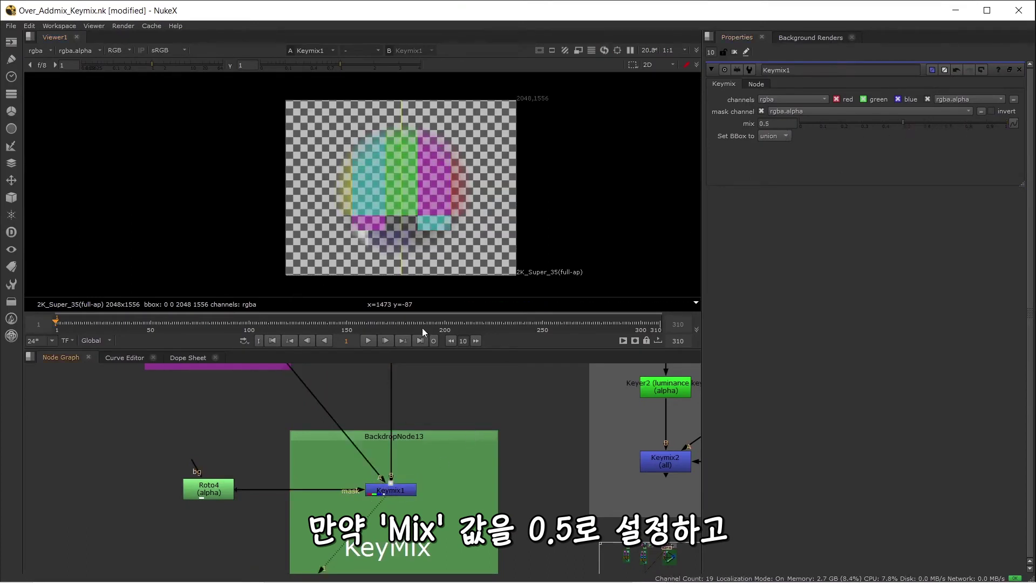
key("a")
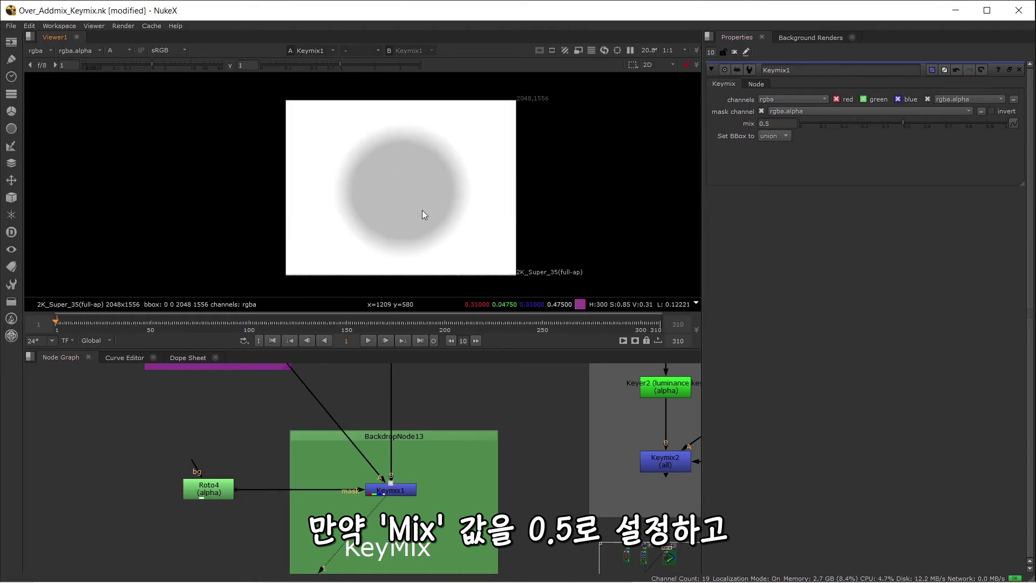
scroll(422, 211, "up", 3)
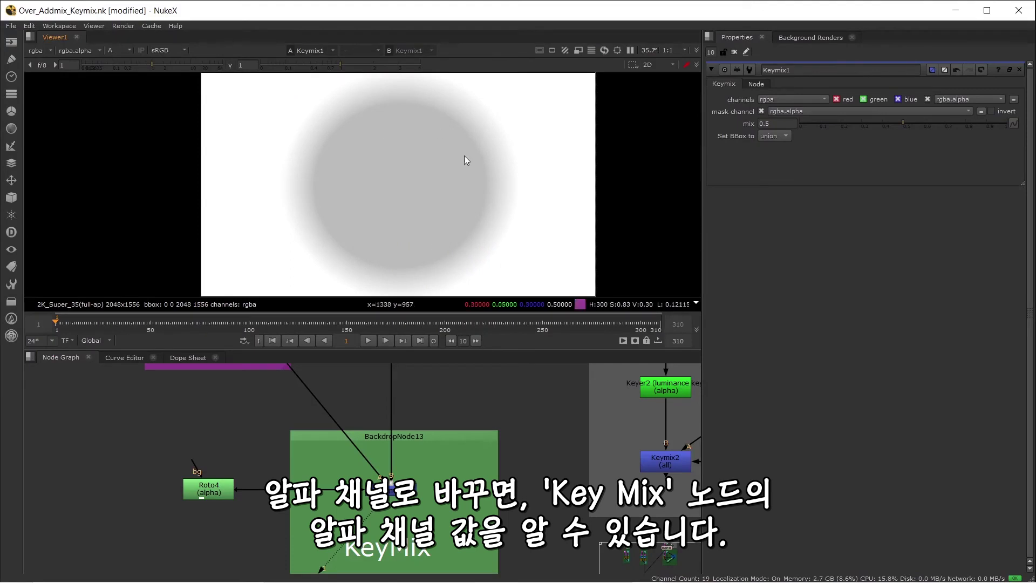
scroll(396, 206, "down", 3)
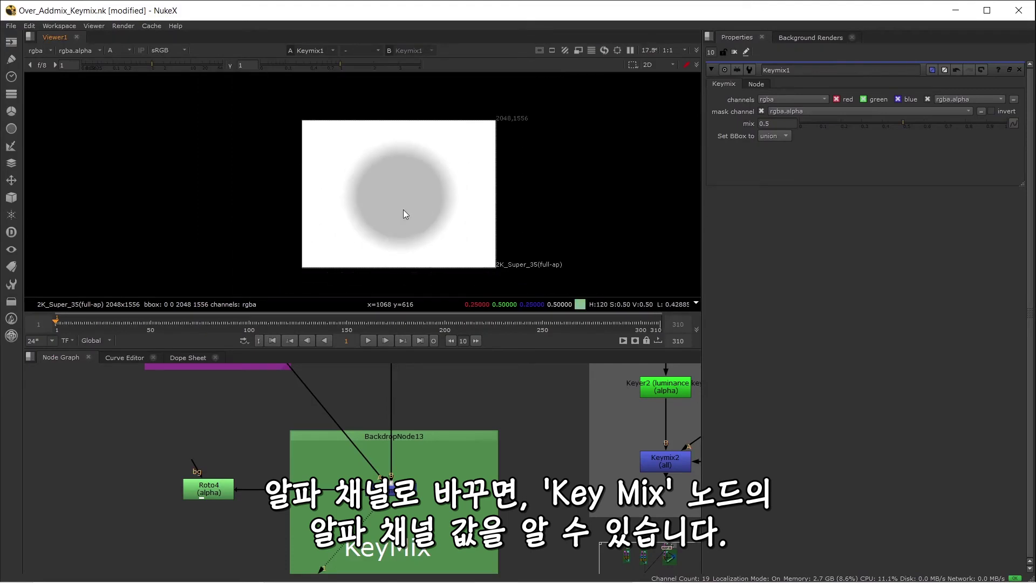
key("a")
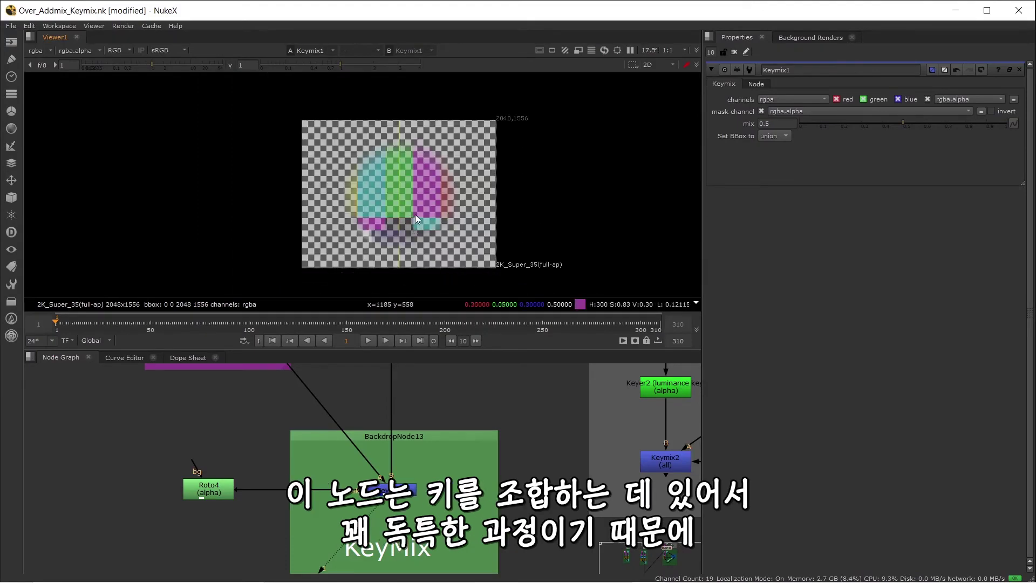
View the Input A color bars (ColorBars4) in the KeyMix - Breakdown group
scroll(453, 475, "down", 2)
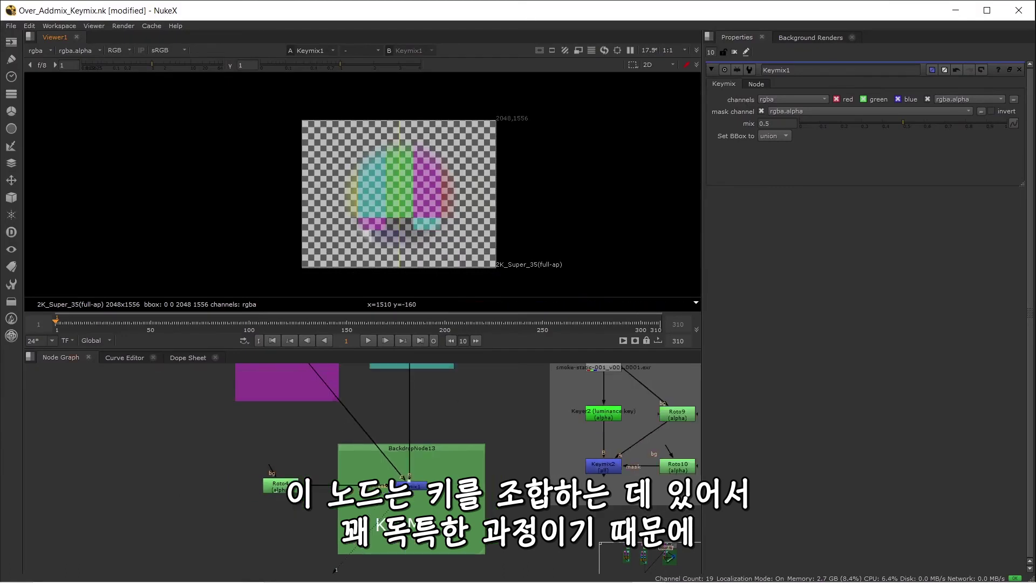
scroll(419, 491, "up", 3)
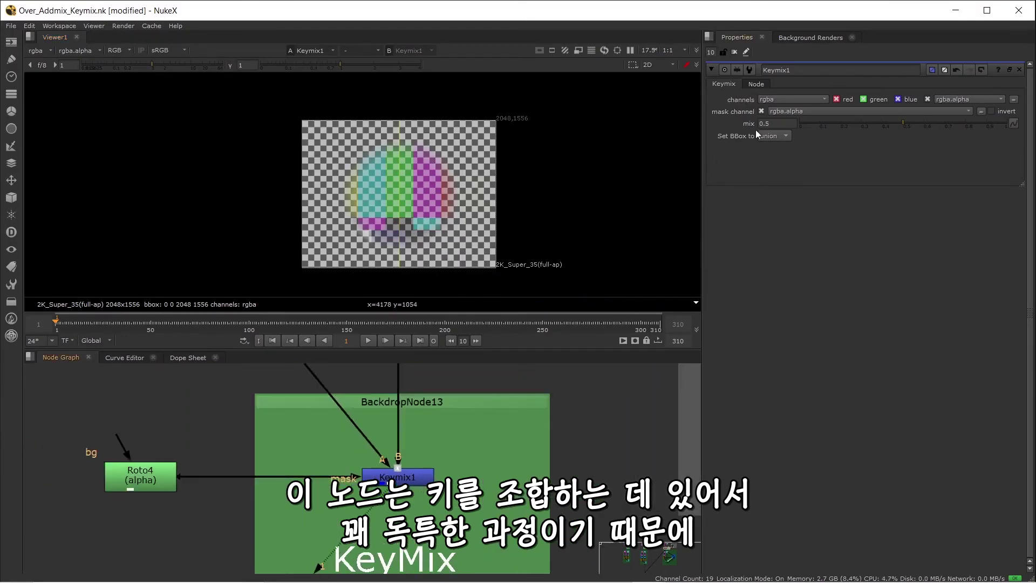
scroll(499, 454, "down", 3)
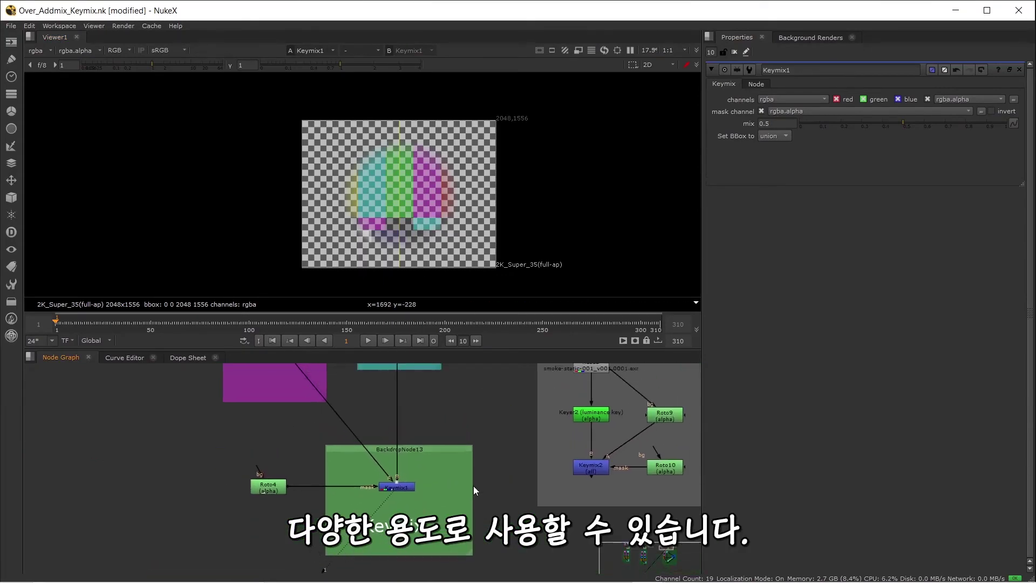
left_click_drag(473, 486, 474, 407)
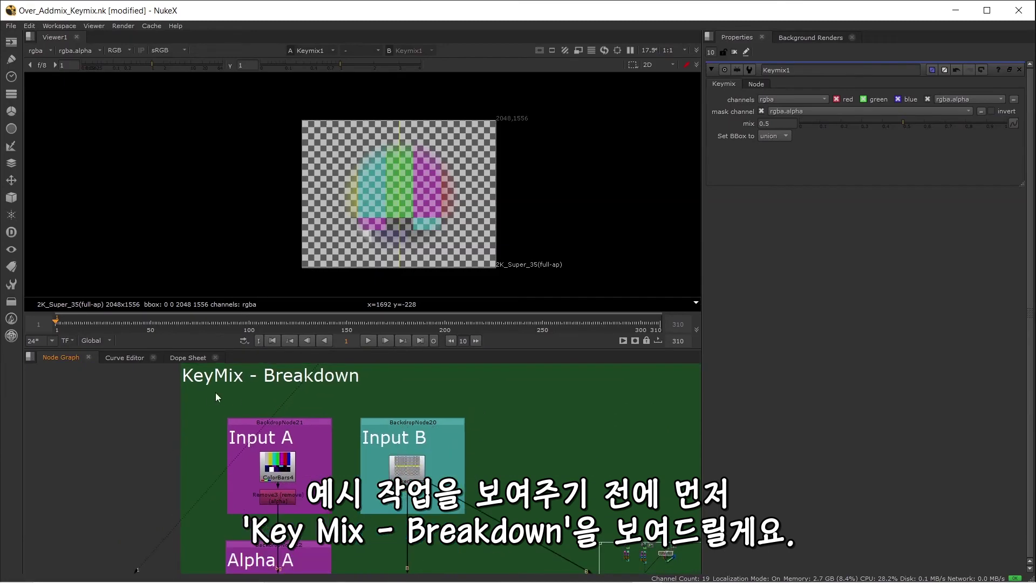
scroll(373, 390, "down", 1)
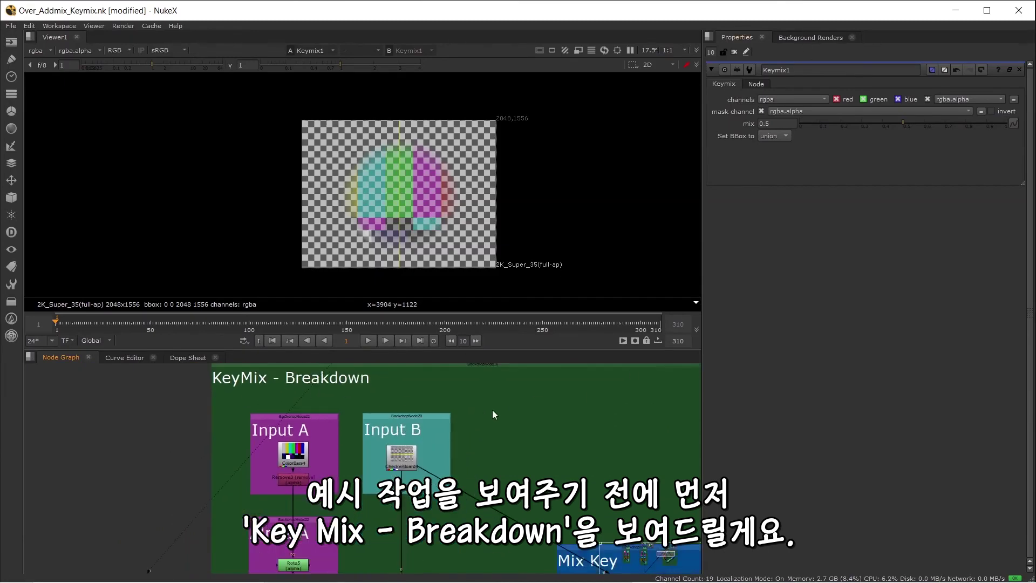
scroll(492, 432, "down", 2)
left_click_drag(491, 440, 358, 390)
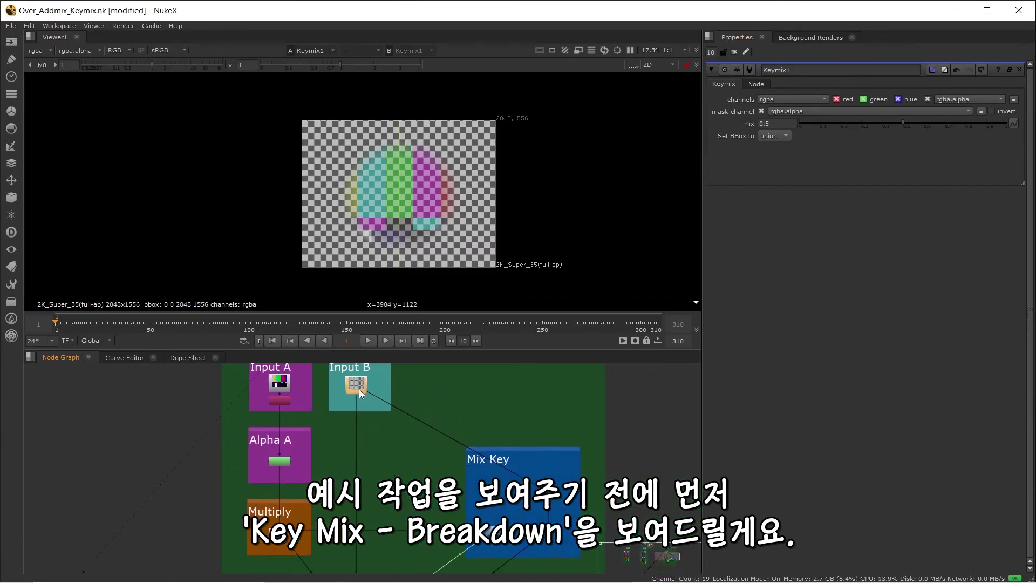
left_click(279, 381)
key("1")
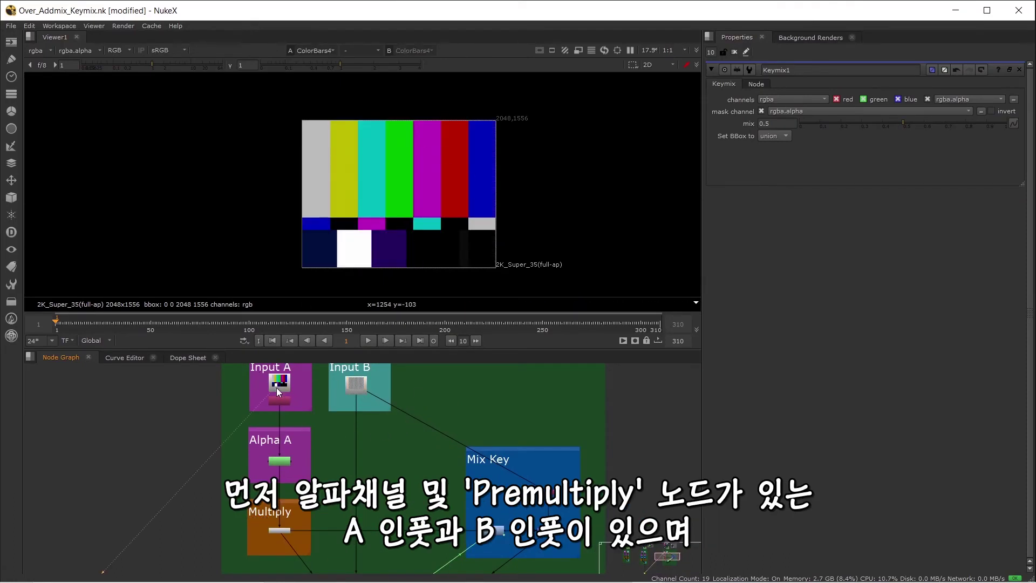
View the Roto5 node under Alpha A and the Premult3 node under Multiply in the KeyMix breakdown
left_click_drag(300, 416, 348, 417)
scroll(320, 454, "up", 3)
left_click(335, 475)
key("1")
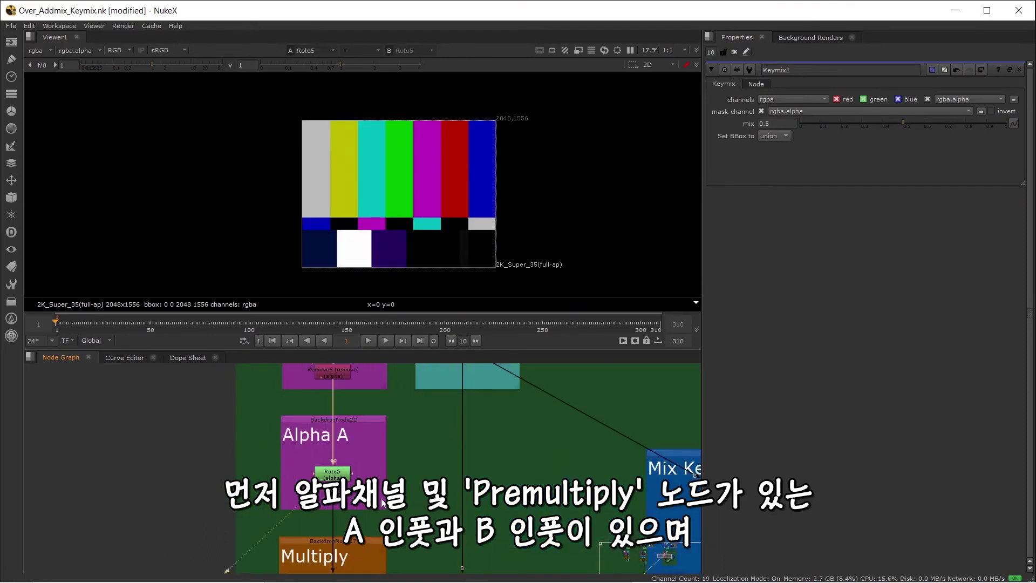
left_click_drag(393, 567, 361, 457)
left_click(305, 476)
key("1")
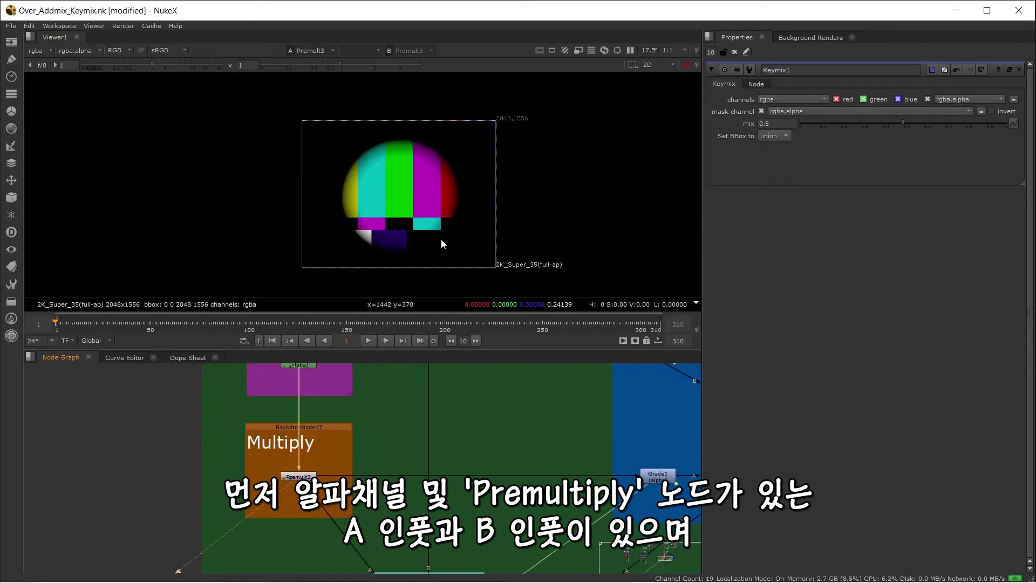
View the Input B checkerboard in the KeyMix - Breakdown group
left_click_drag(430, 388, 395, 476)
scroll(401, 403, "down", 3)
left_click(395, 383)
key("1")
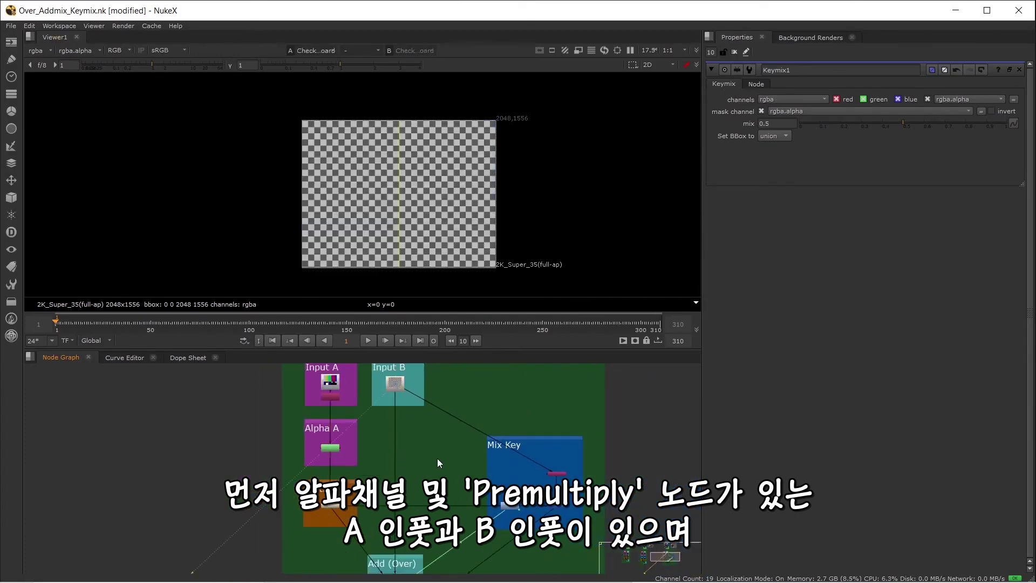
View the Merge3 (over) result under Add (Over) in the KeyMix breakdown
scroll(451, 467, "up", 3)
scroll(451, 467, "up", 3)
left_click(433, 450)
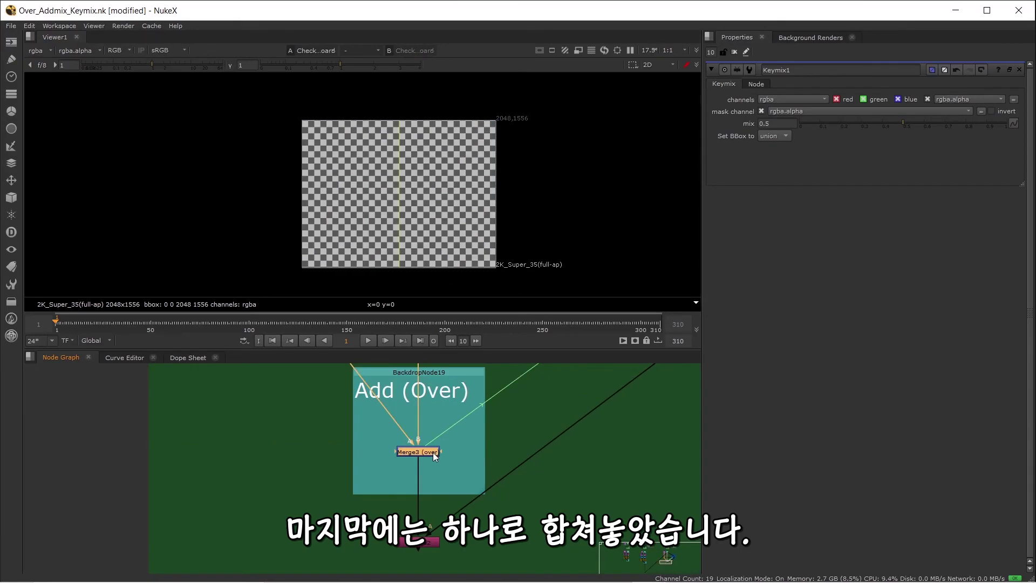
key("1")
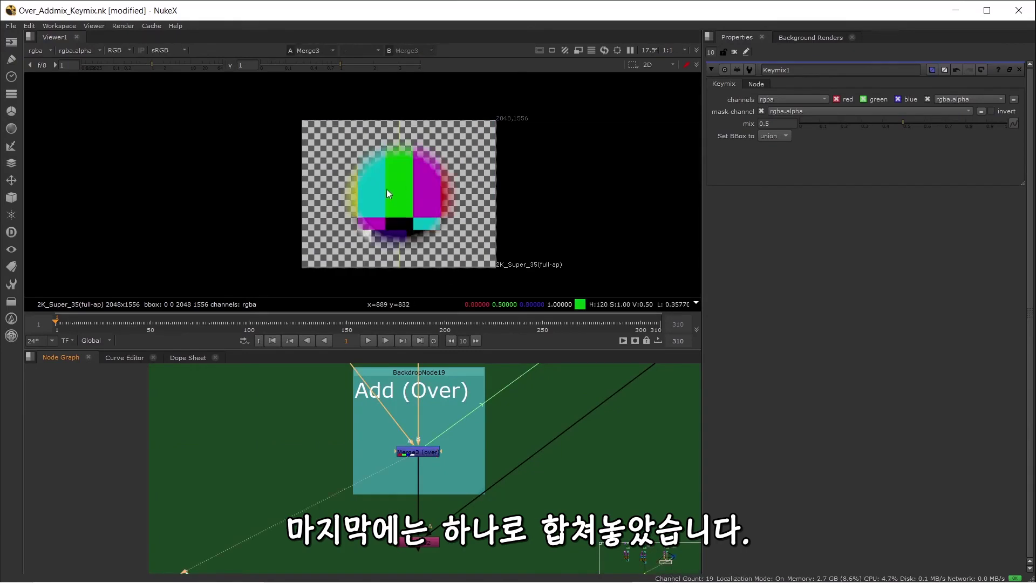
scroll(422, 452, "down", 2)
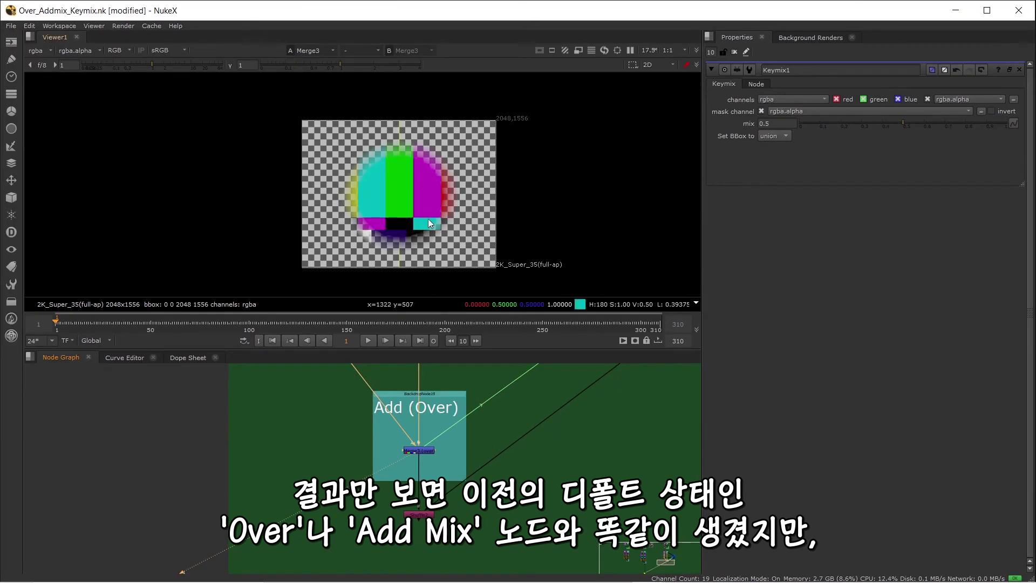
scroll(293, 468, "down", 4)
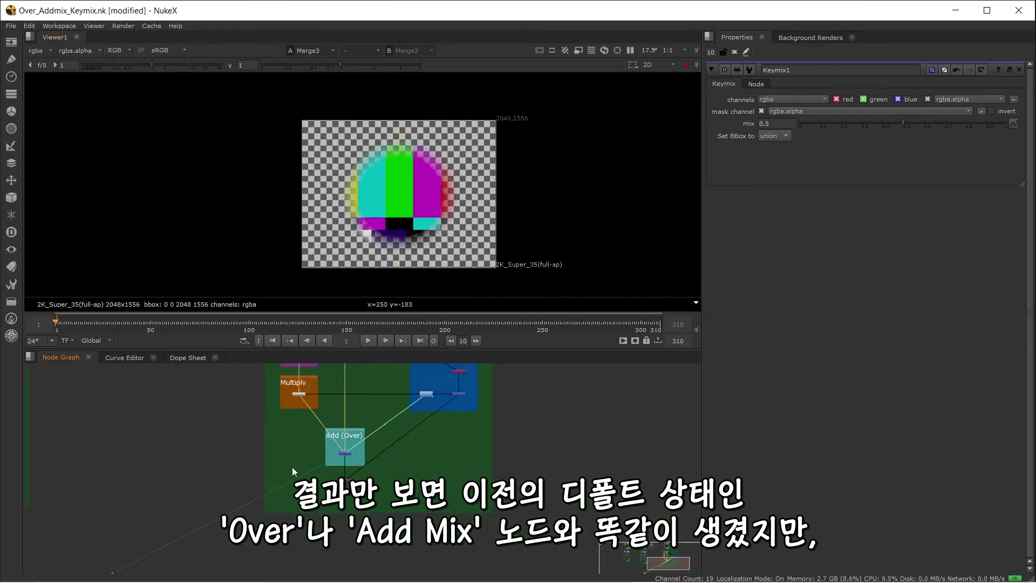
View the Shuffle1 and Grade1 nodes in the Mix Key group of the KeyMix breakdown
left_click_drag(174, 400, 293, 497)
scroll(293, 497, "down", 3)
scroll(356, 470, "up", 5)
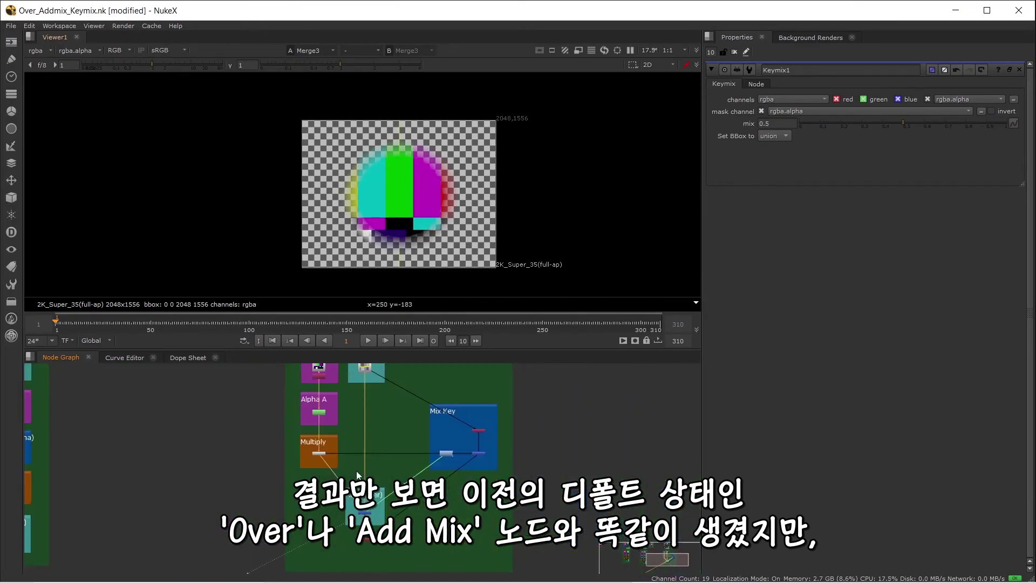
left_click_drag(323, 429, 429, 425)
scroll(409, 457, "up", 3)
scroll(354, 451, "down", 2)
scroll(377, 435, "up", 3)
left_click(452, 462)
key("1")
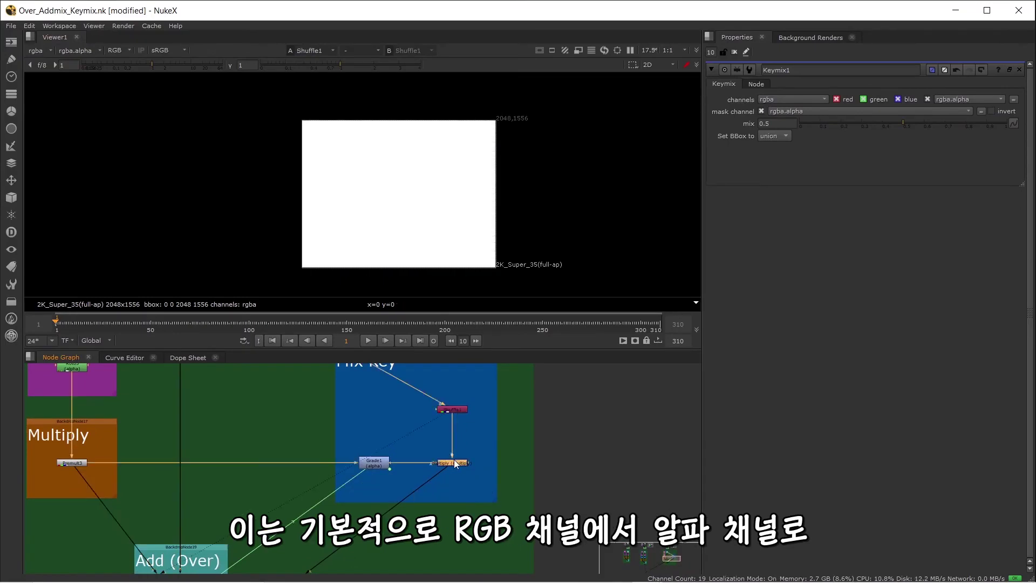
left_click(372, 463)
key("1")
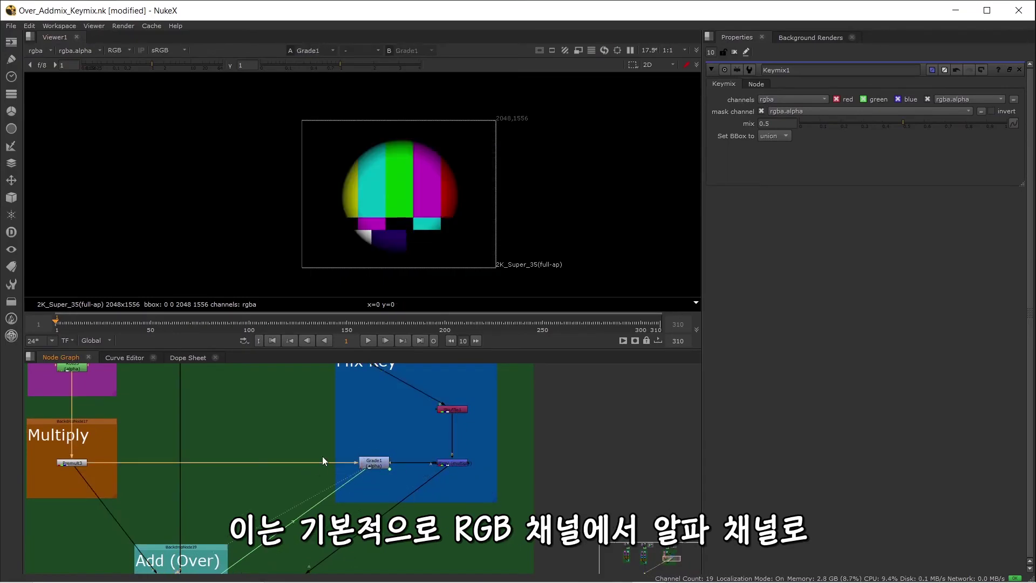
Follow Grade1's expression link to the Add (Over) group and open the properties of Merge3
scroll(322, 456, "up", 3)
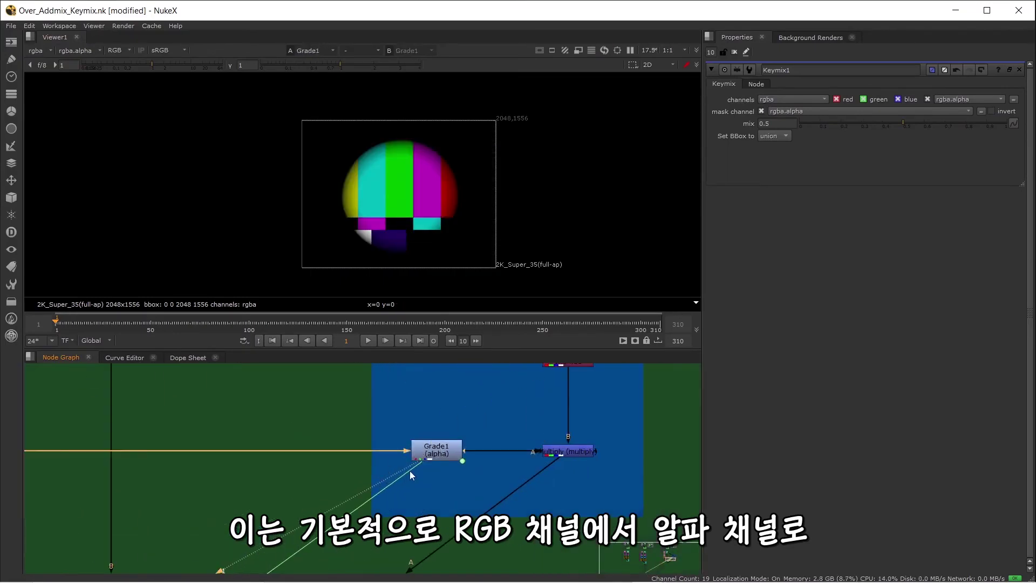
left_click_drag(257, 495, 353, 413)
left_click_drag(214, 561, 309, 496)
double_click(308, 538)
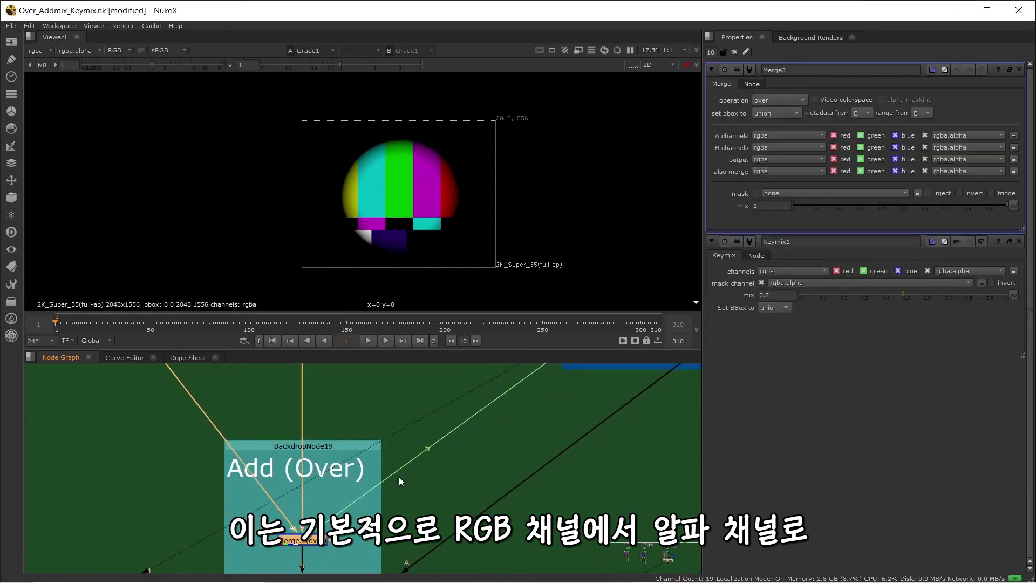
left_click_drag(534, 406, 290, 529)
left_click_drag(367, 461, 260, 460)
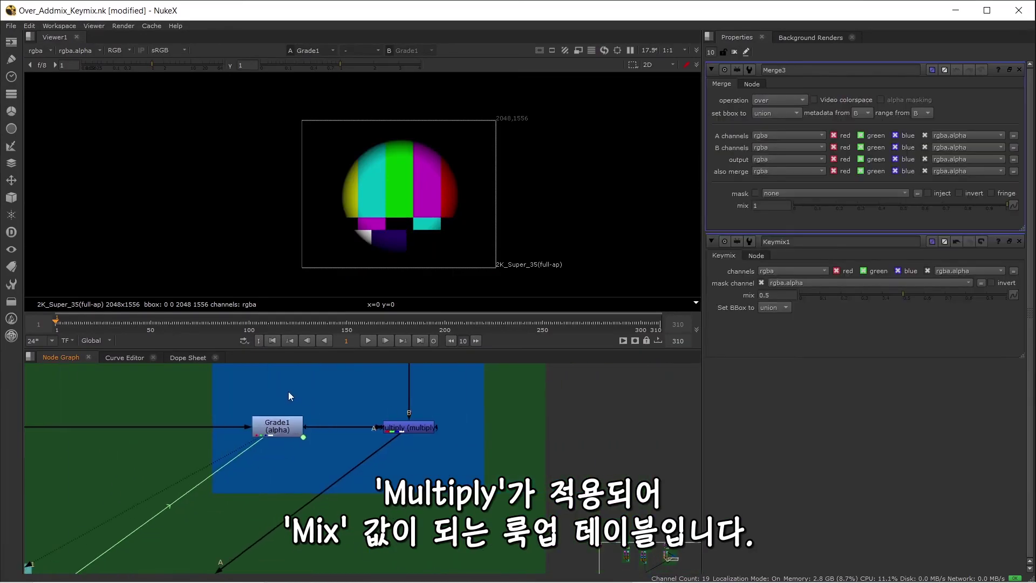
View the alpha channel of the Multiply merge node in the Mix Key group
left_click(412, 429)
key("1")
left_click(354, 389)
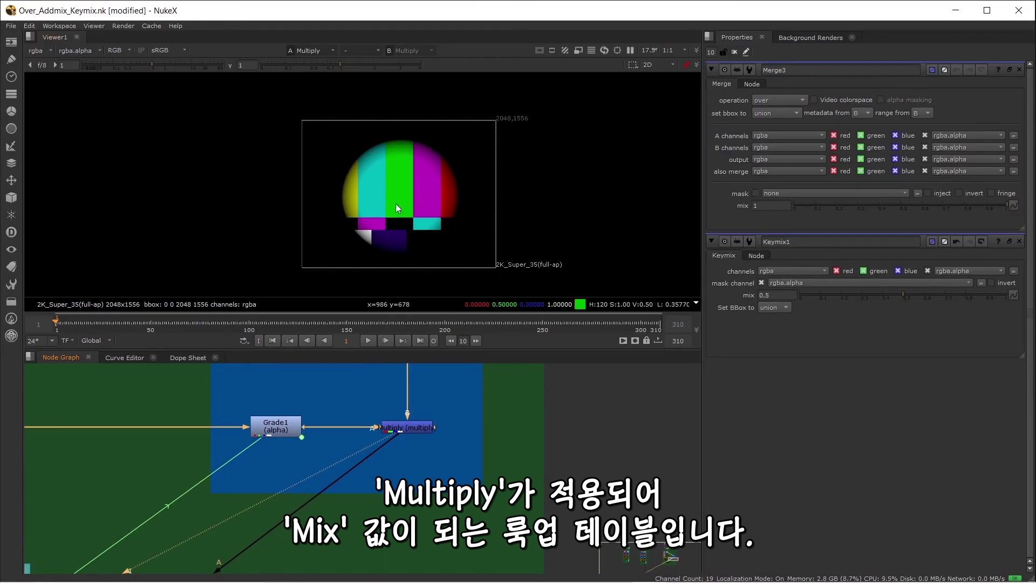
key("a")
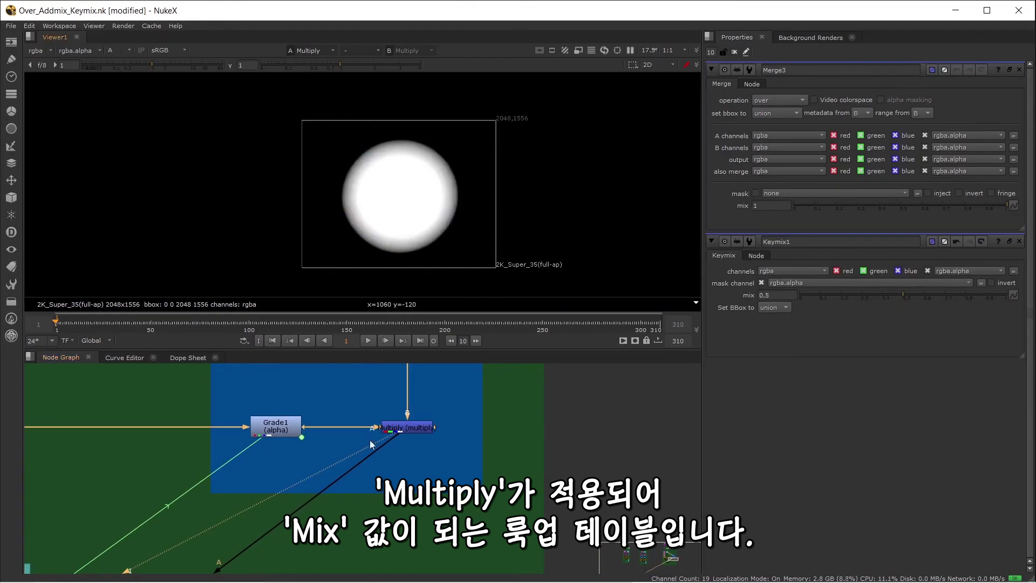
Set the mix of the Merge3 (over) node to 0.5
scroll(245, 530, "down", 5)
scroll(347, 471, "up", 5)
scroll(348, 471, "up", 3)
left_click(342, 450)
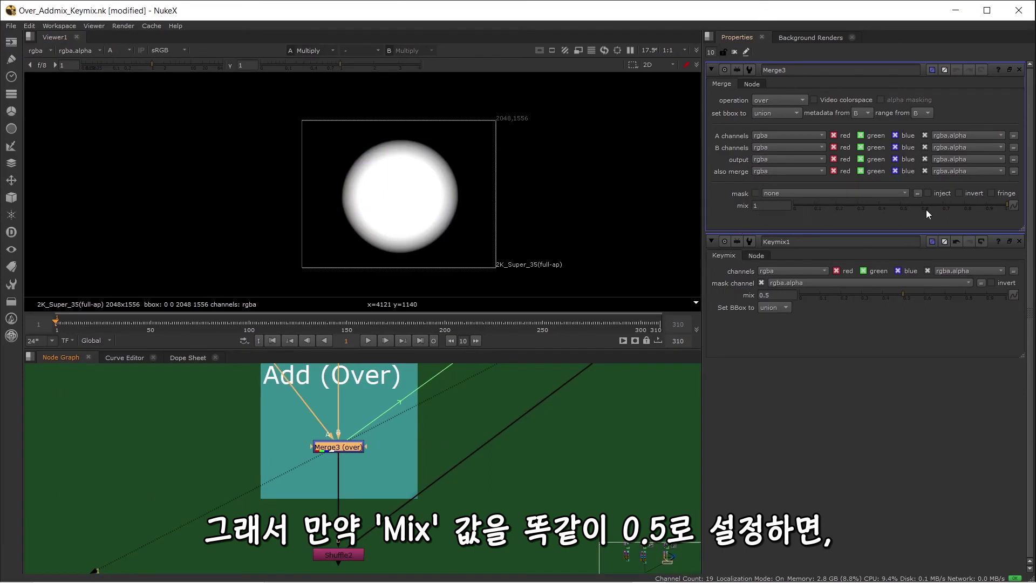
left_click(901, 207)
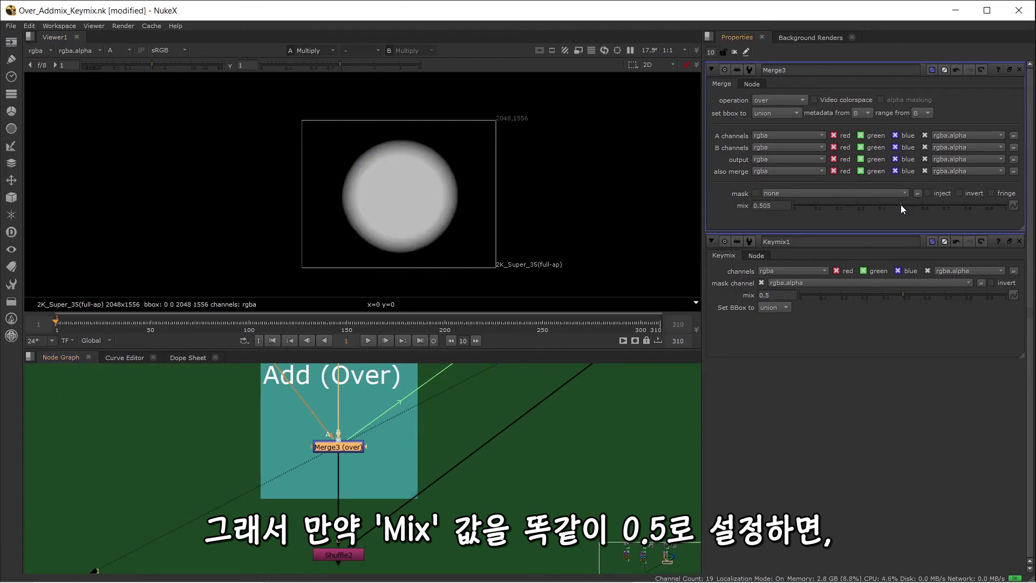
left_click(900, 204)
View the alpha of the Shuffle2 node that ends the KeyMix breakdown and return to full color
left_click(517, 450)
scroll(525, 440, "down", 5)
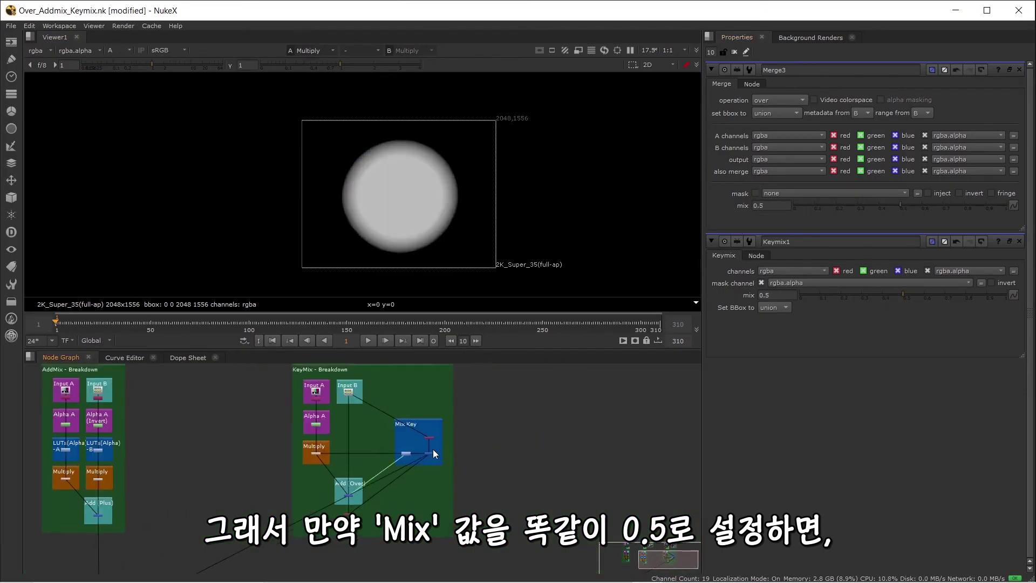
scroll(403, 457, "up", 5)
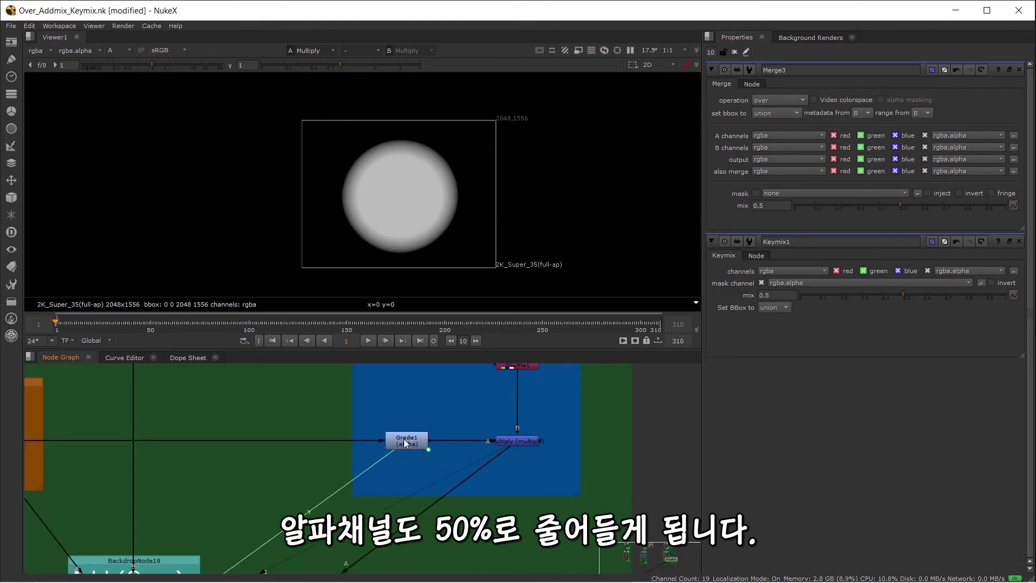
left_click_drag(327, 538, 416, 433)
left_click_drag(330, 508, 344, 452)
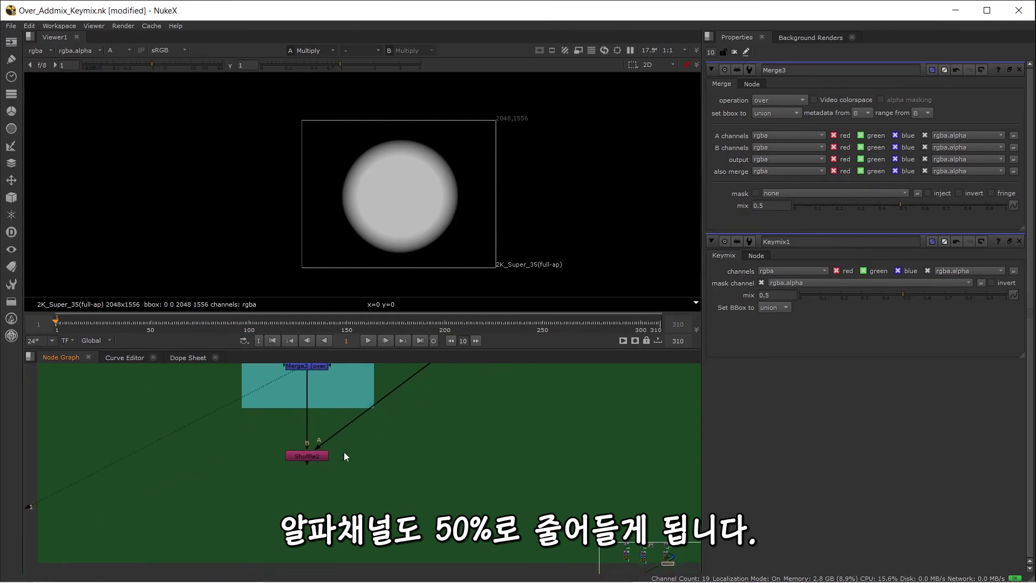
left_click(317, 458)
key("1")
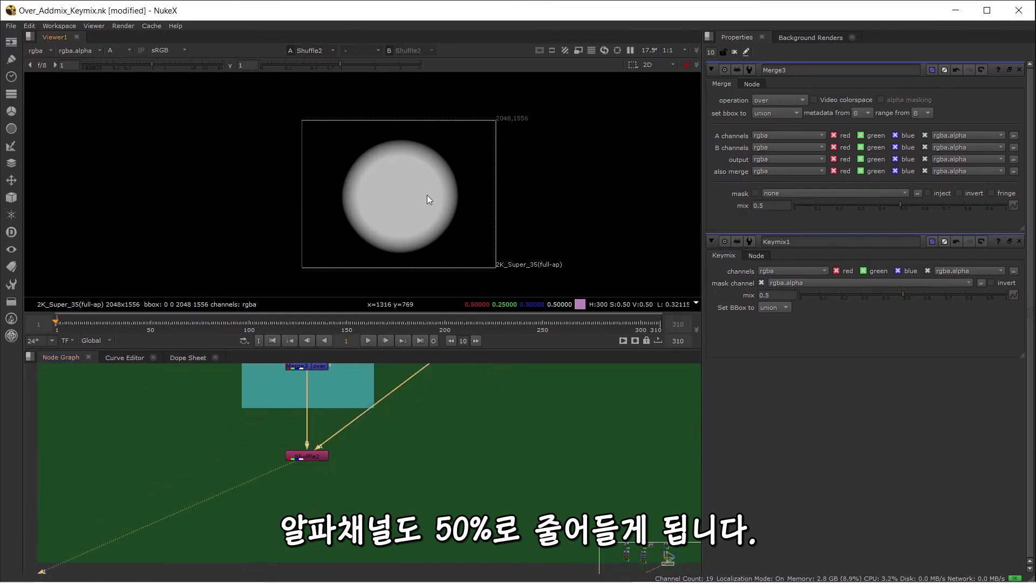
key("a")
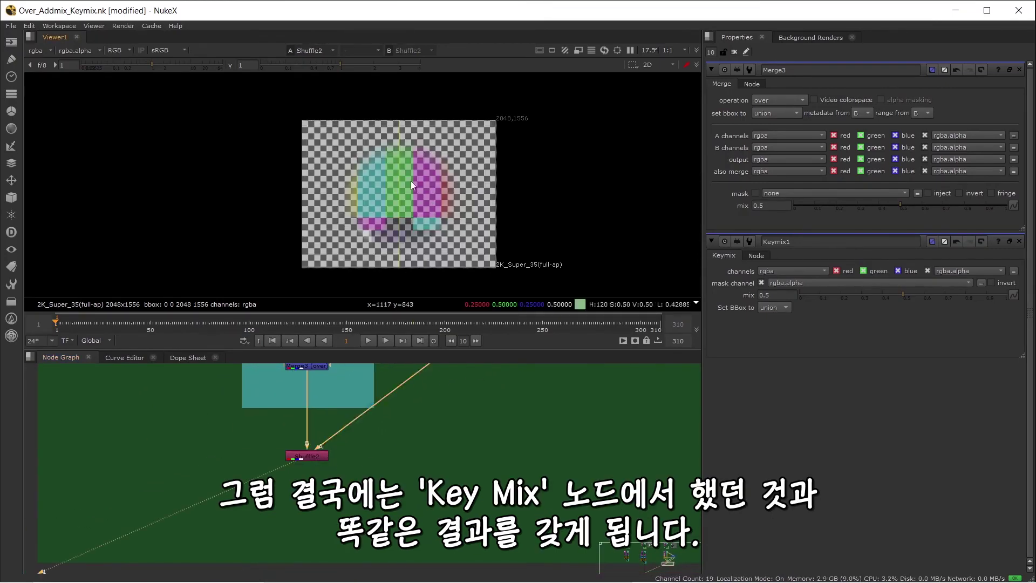
View the original Keymix1 composite to compare it with the breakdown result
scroll(400, 437, "down", 5)
left_click_drag(398, 438, 374, 515)
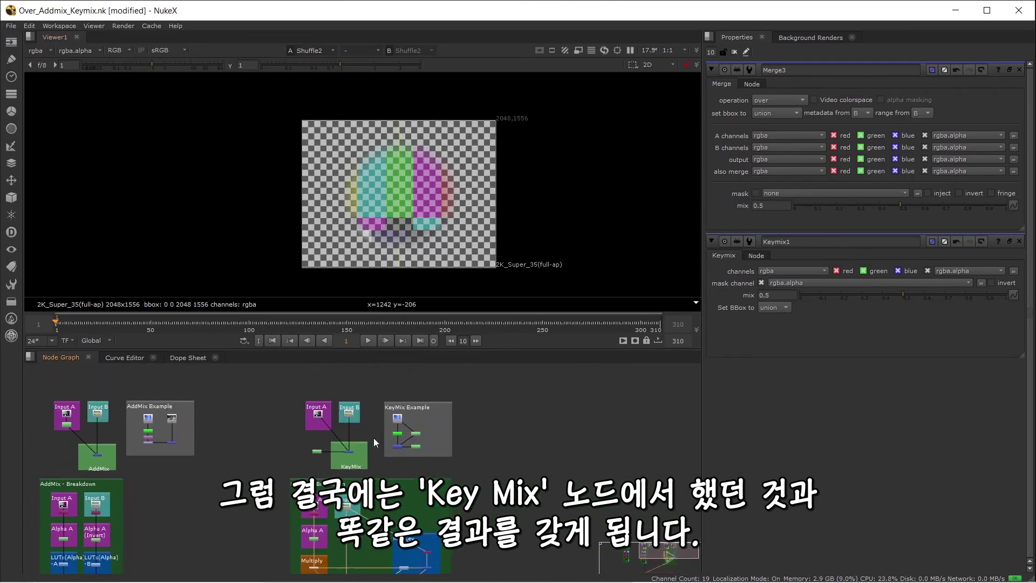
scroll(368, 470, "up", 4)
left_click(368, 471)
key("1")
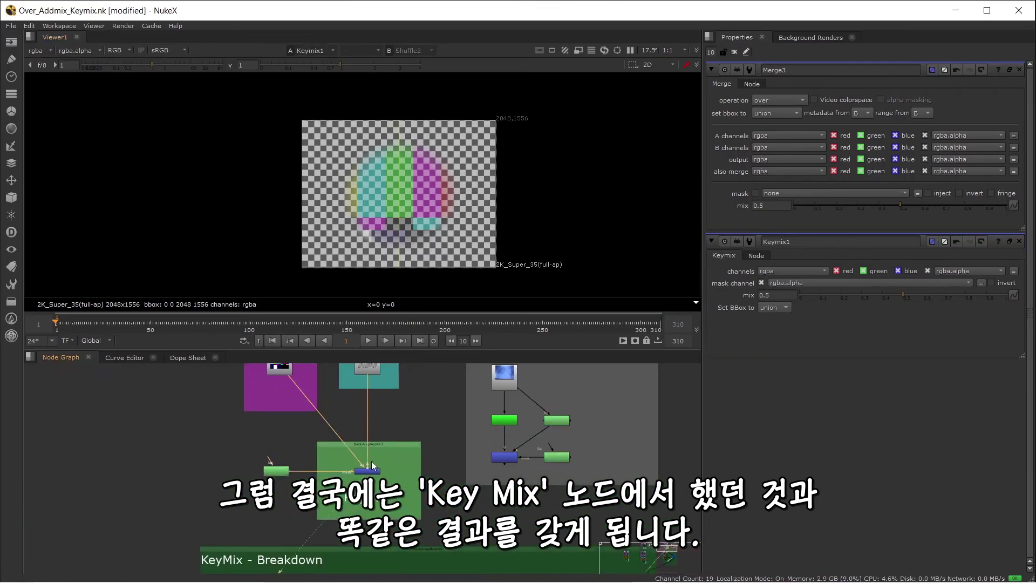
scroll(370, 471, "up", 4)
left_click(372, 474)
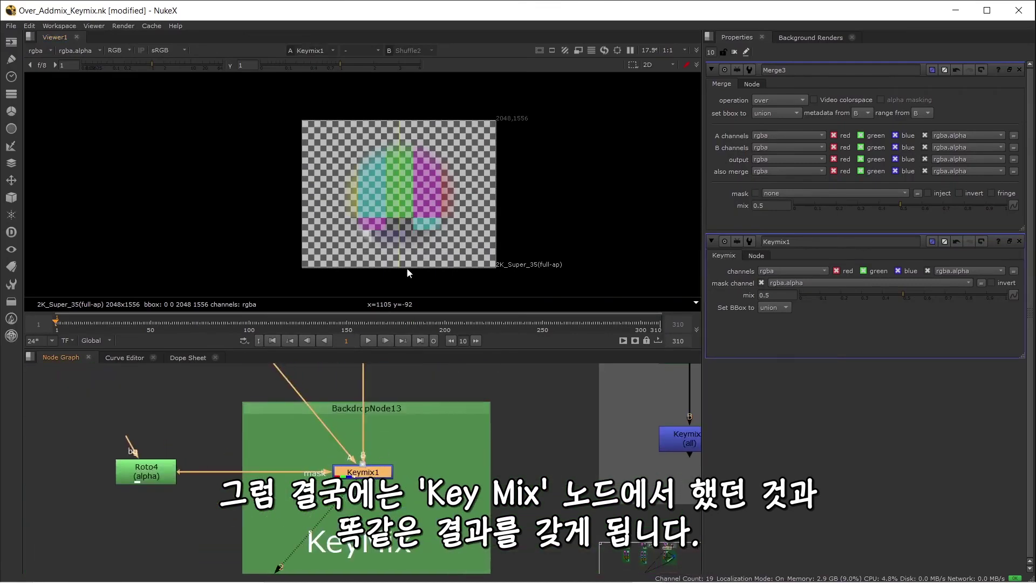
View the alpha channels of the Keyer2 luminance key and the Roto9 circle in the KeyMix Example group
scroll(397, 441, "down", 5)
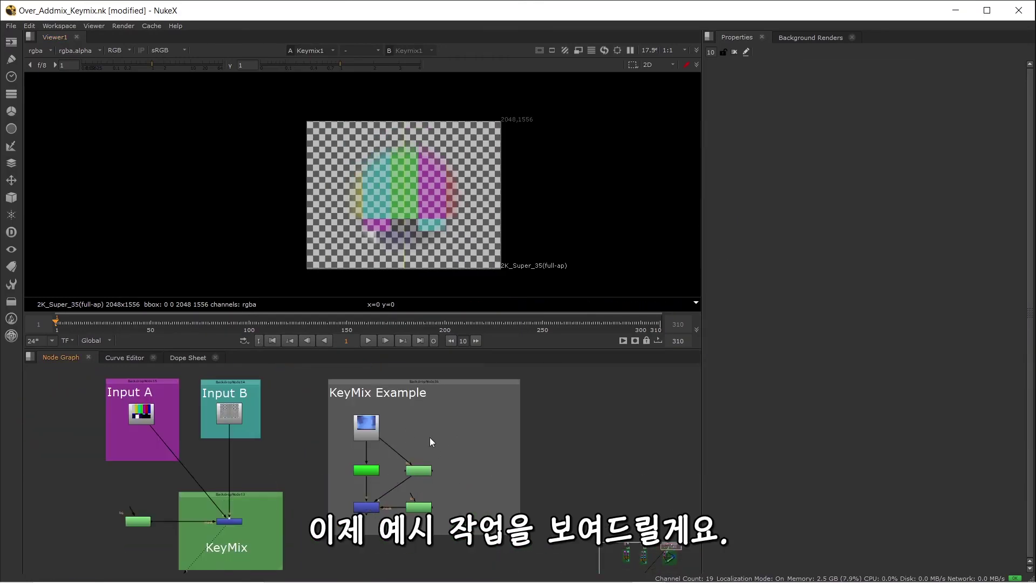
scroll(432, 438, "up", 3)
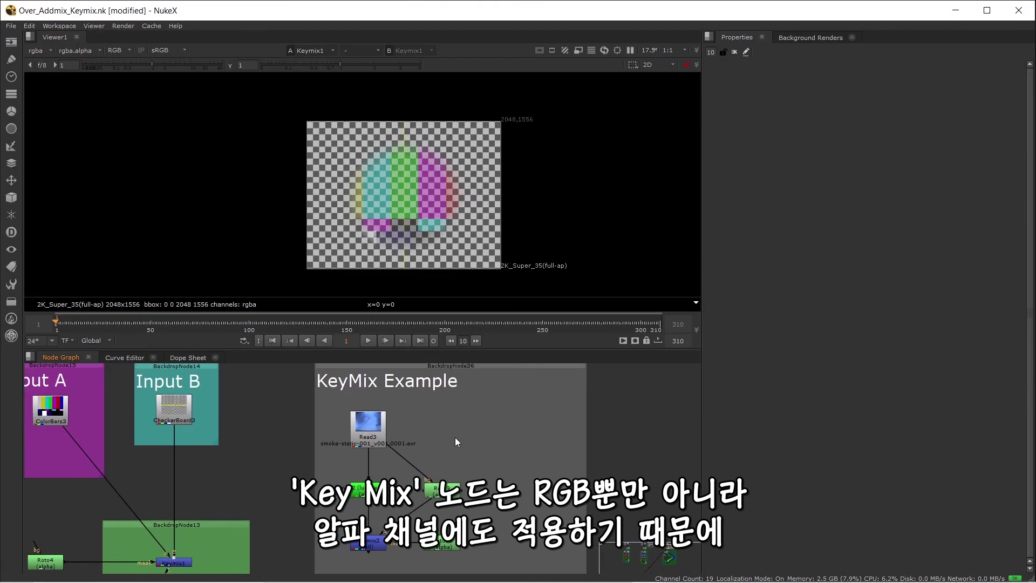
left_click_drag(455, 437, 434, 429)
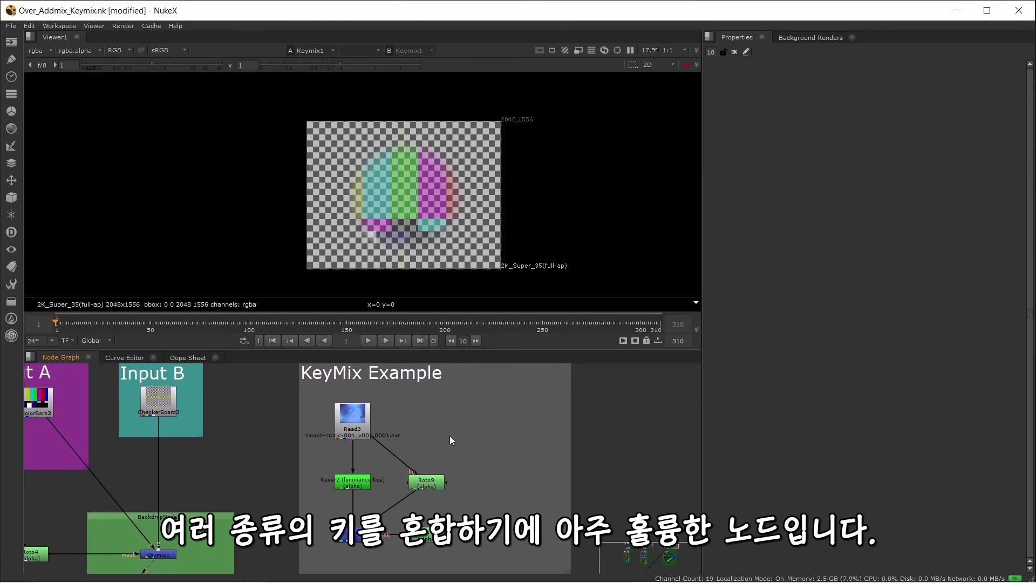
scroll(356, 464, "up", 5)
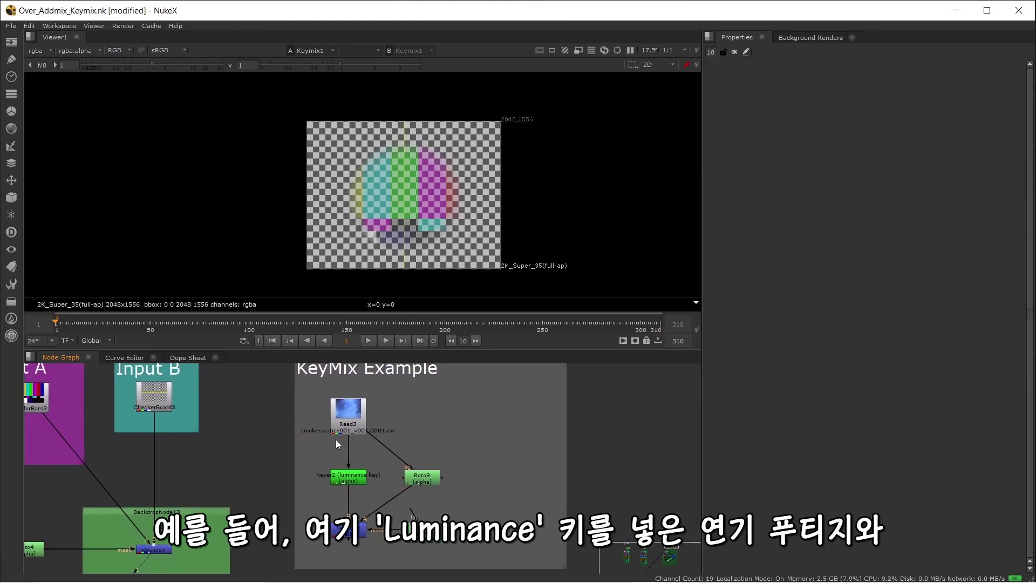
left_click(347, 490)
key("1")
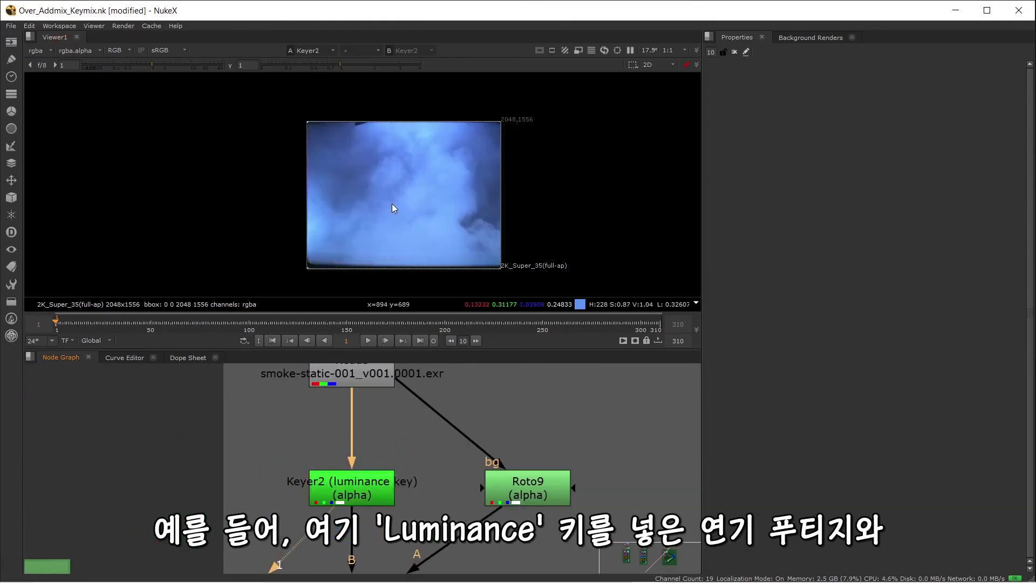
key("a")
key("2")
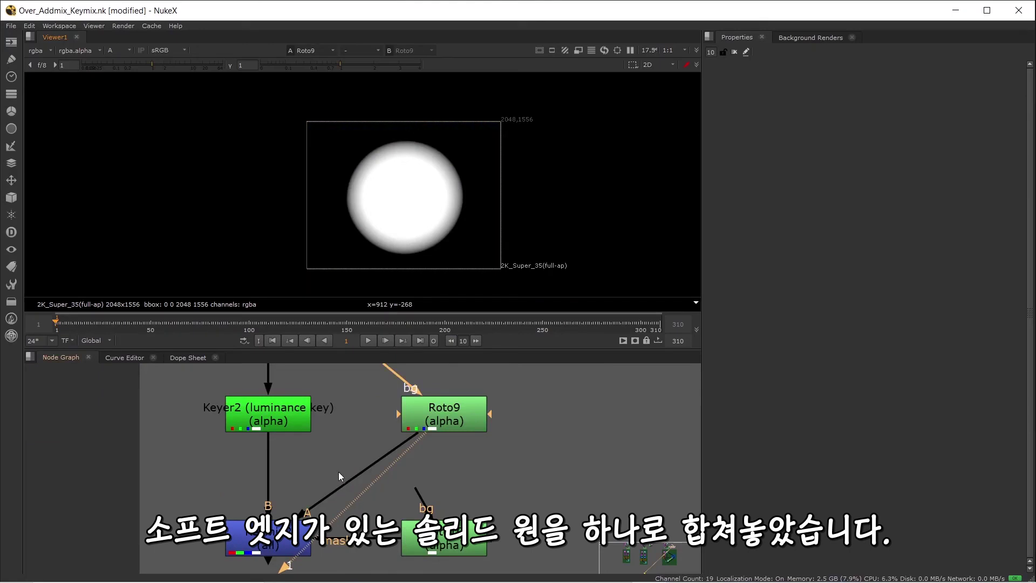
View the combined alpha of Keymix2 and open the properties of its Roto10 mask
left_click_drag(337, 465, 357, 452)
left_click(297, 503)
key("1")
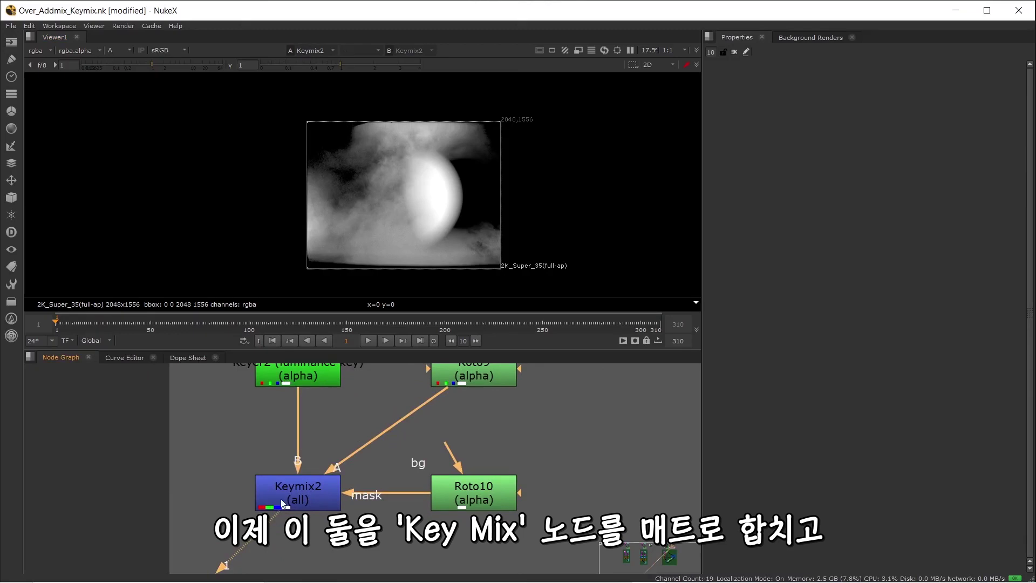
double_click(450, 488)
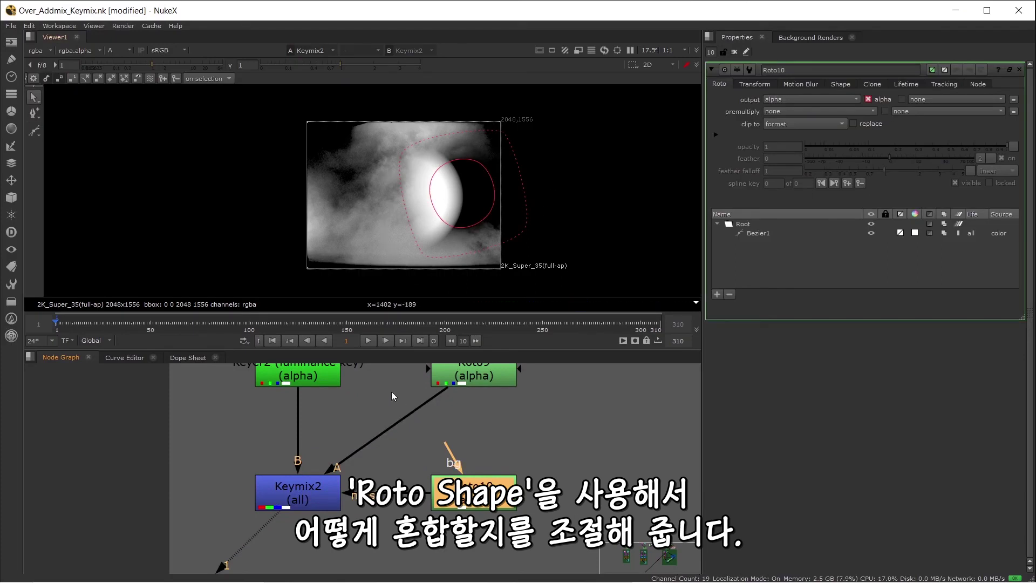
left_click_drag(392, 392, 395, 414)
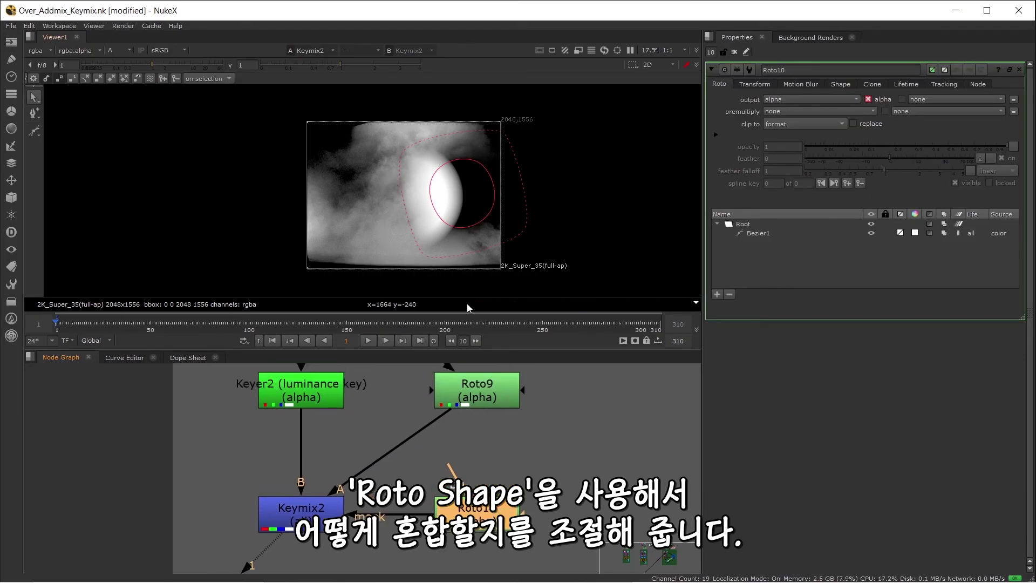
View the alpha of the Roto10 mask shape and return to the Keymix2 result
left_click(448, 463)
left_click(465, 518)
key("1")
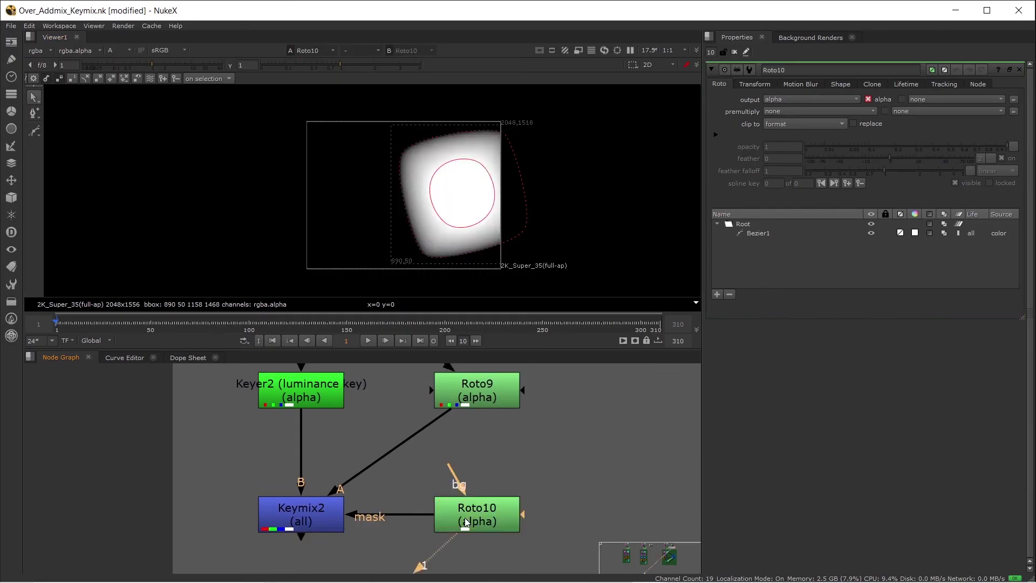
left_click(323, 518)
key("1")
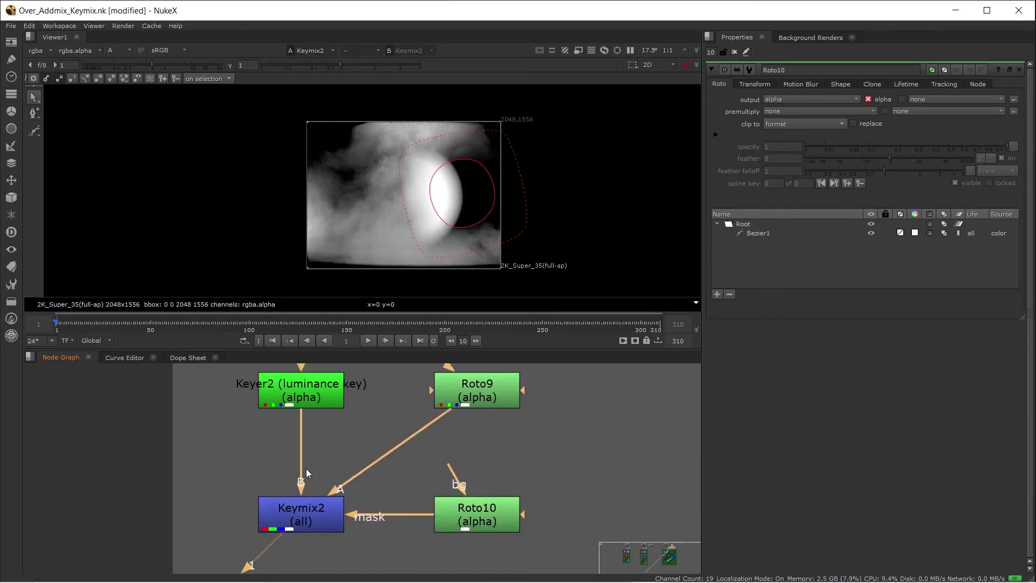
Compare the alphas of the Roto9 circle and the Keyer2 luminance key with the combined alpha of Keymix2
left_click(296, 397)
left_click(474, 384)
key("1")
left_click(314, 383)
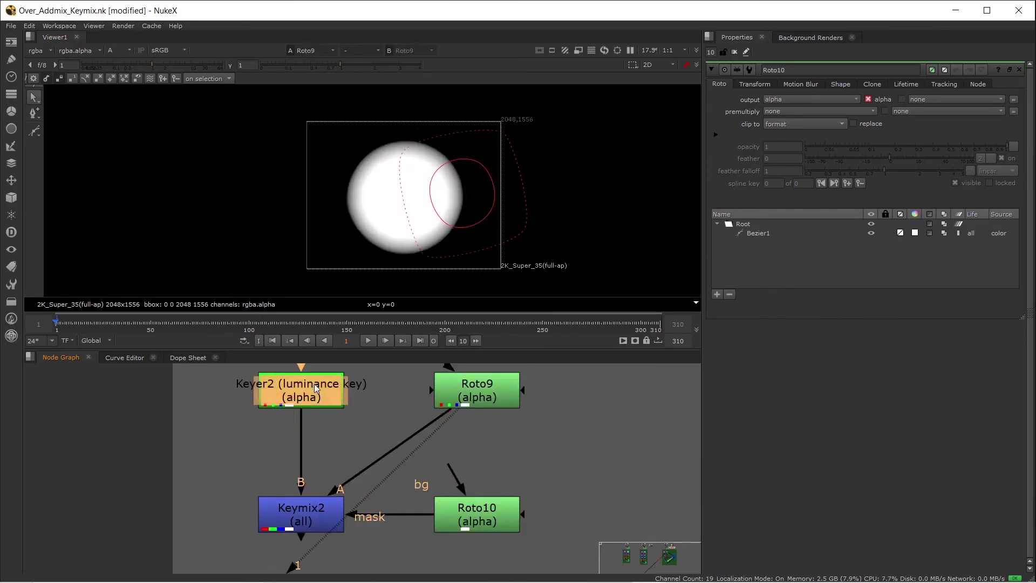
key("1")
left_click(301, 510)
key("1")
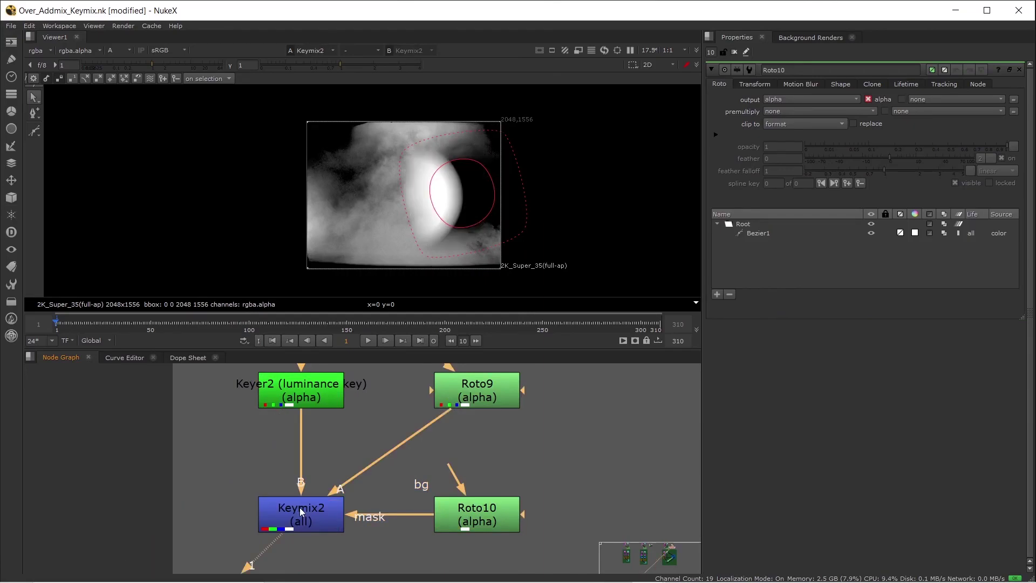
Open the Keymix2 properties and lower its mix value to blend the circle key with the luminance key
left_click(299, 509)
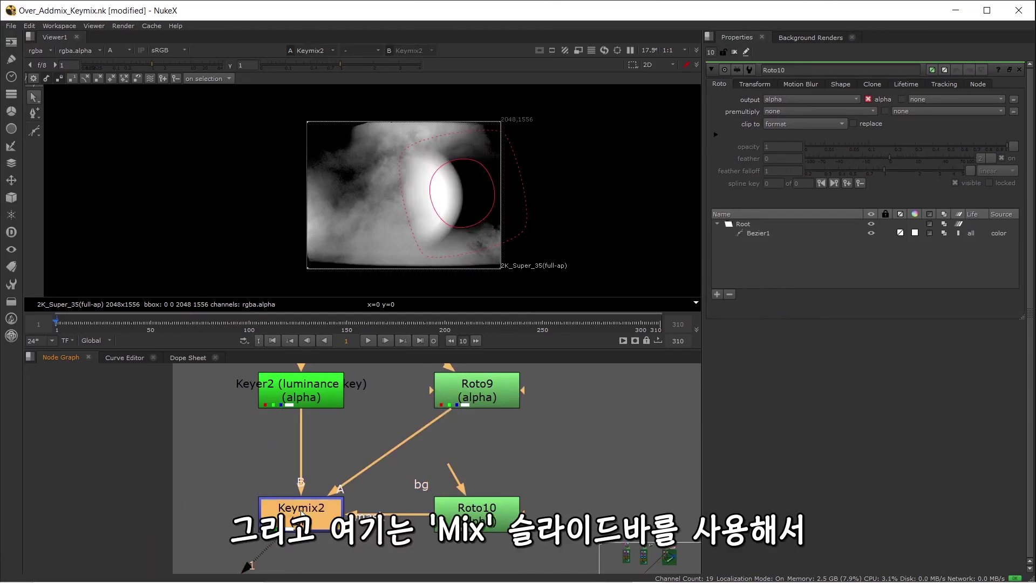
double_click(301, 509)
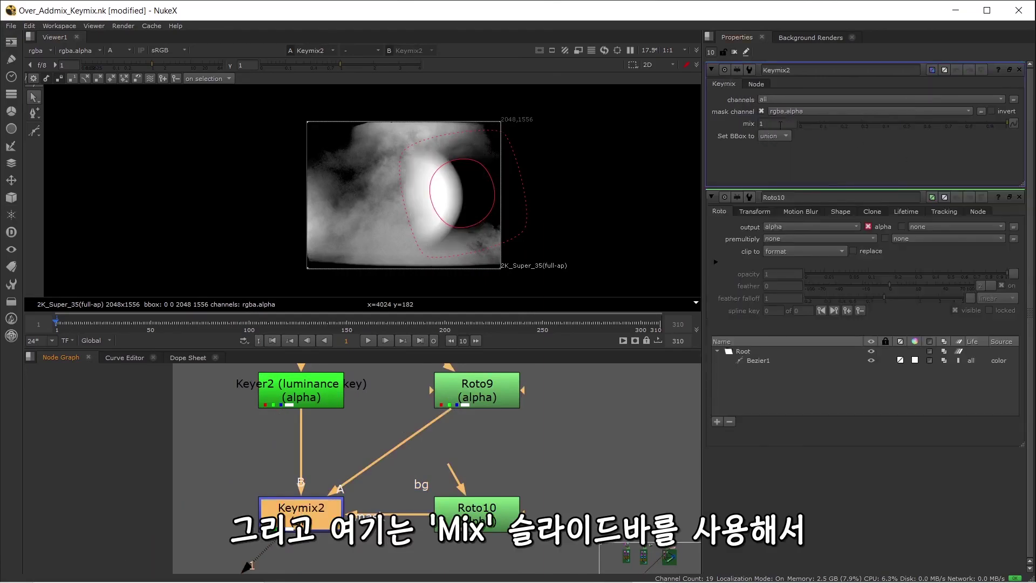
left_click_drag(979, 122, 869, 164)
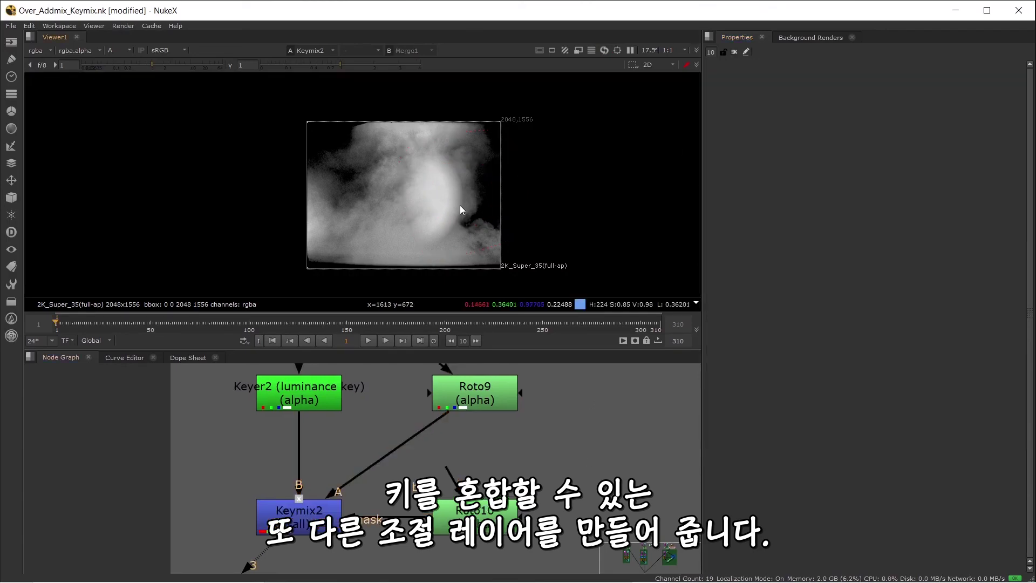
Switch the viewer from alpha back to RGB and show the Over, AddMix and KeyMix groups together in the node graph
key("a")
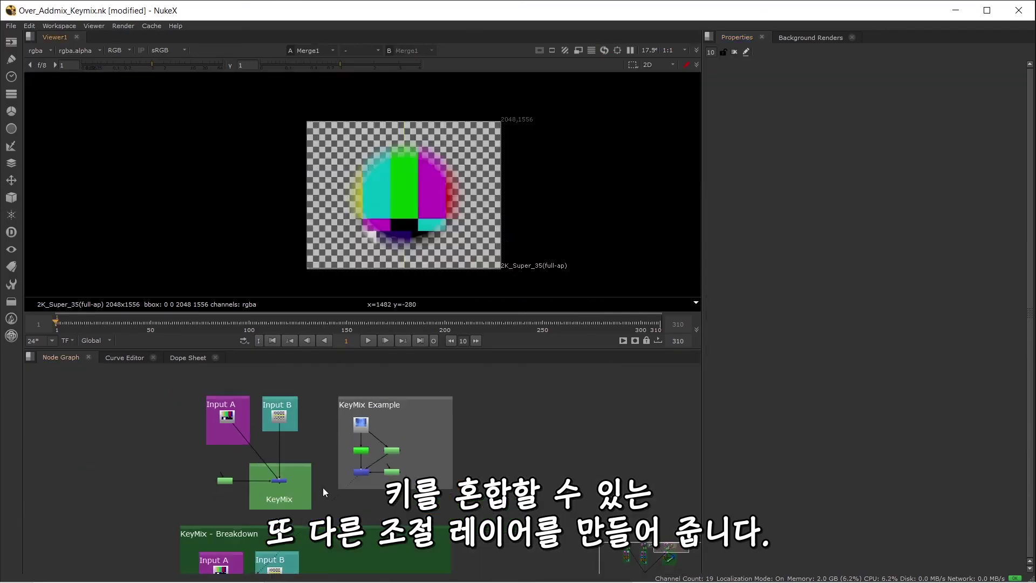
scroll(322, 487, "down", 5)
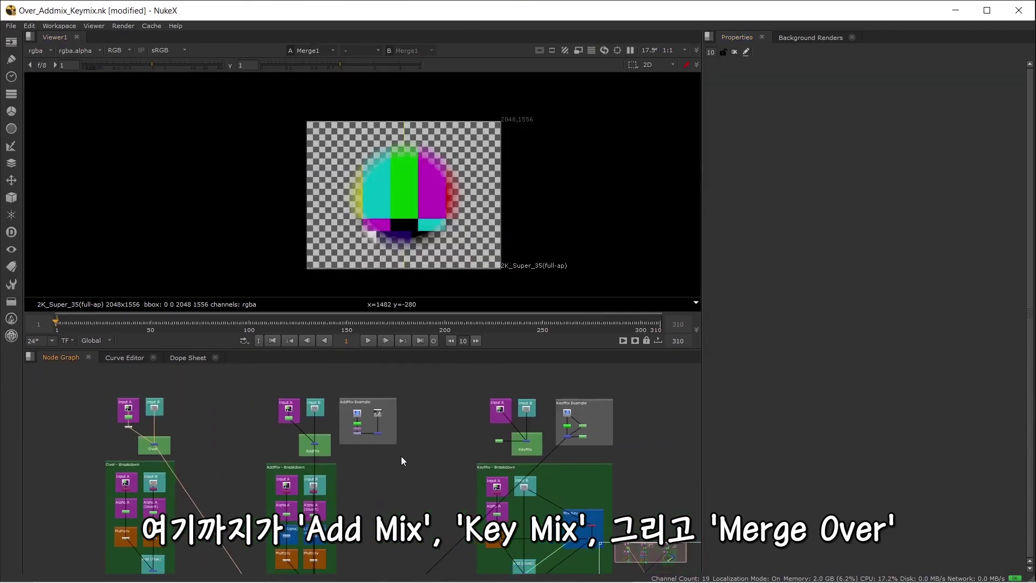